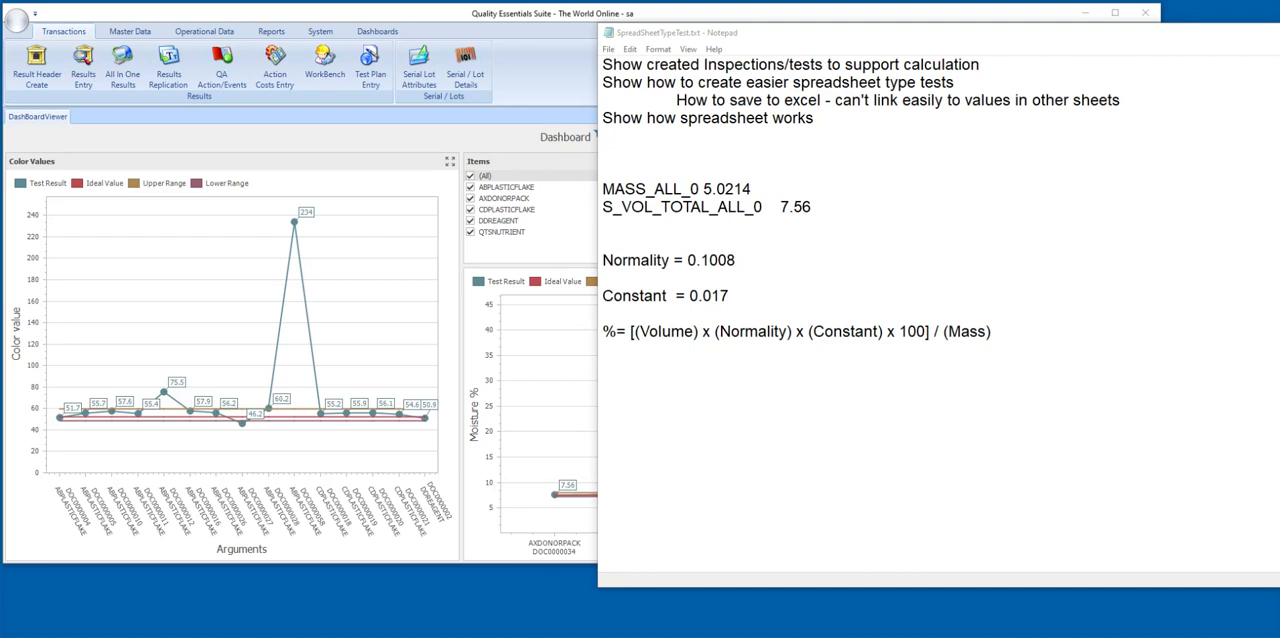
Review the percentage formula, Normality and Constant values, and mass and volume inputs in the notes, and move the notes window aside.
click(1004, 331)
drag(1004, 331, 600, 331)
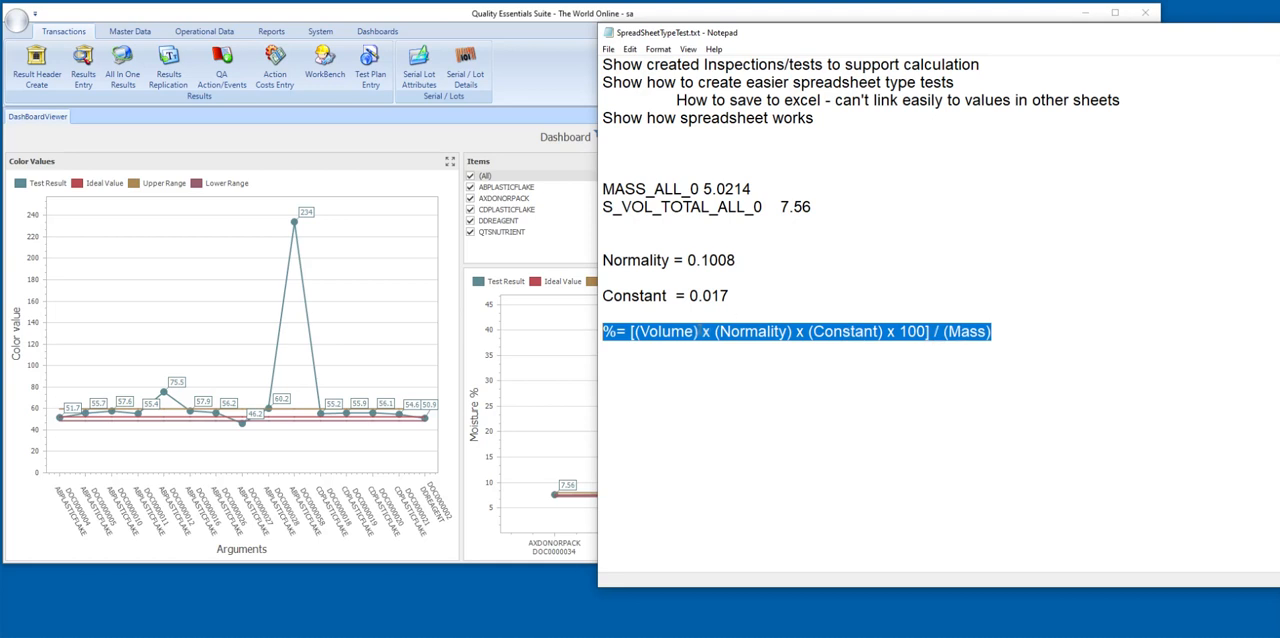
click(742, 256)
drag(738, 297, 598, 260)
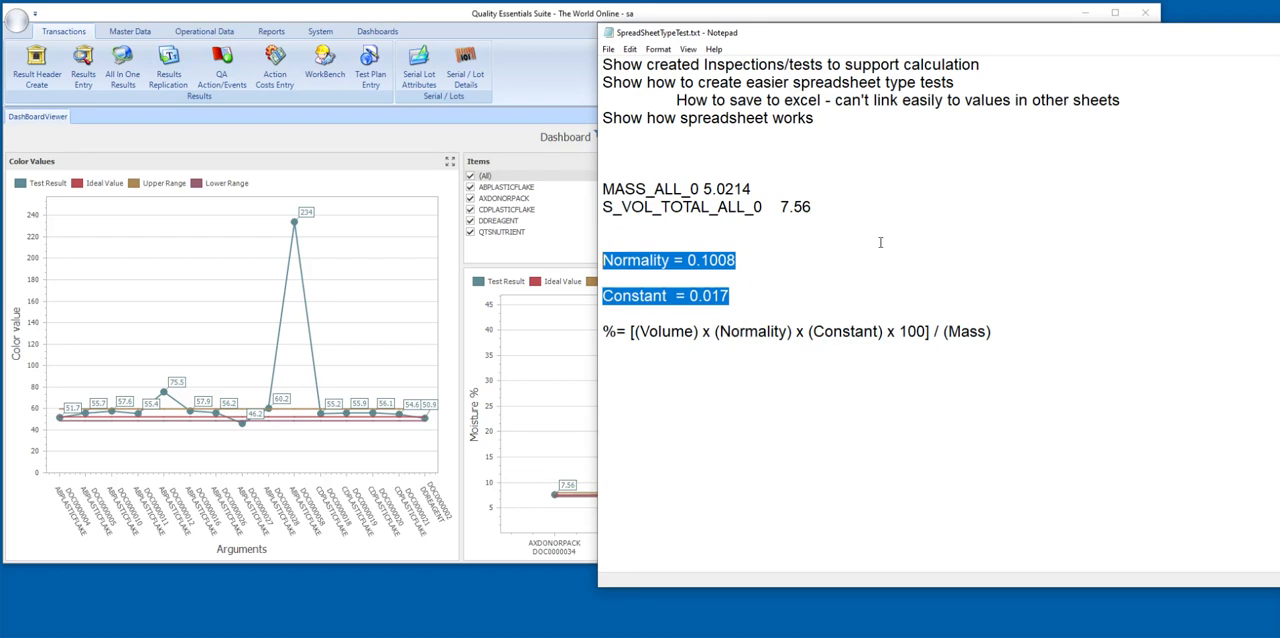
drag(603, 189, 604, 214)
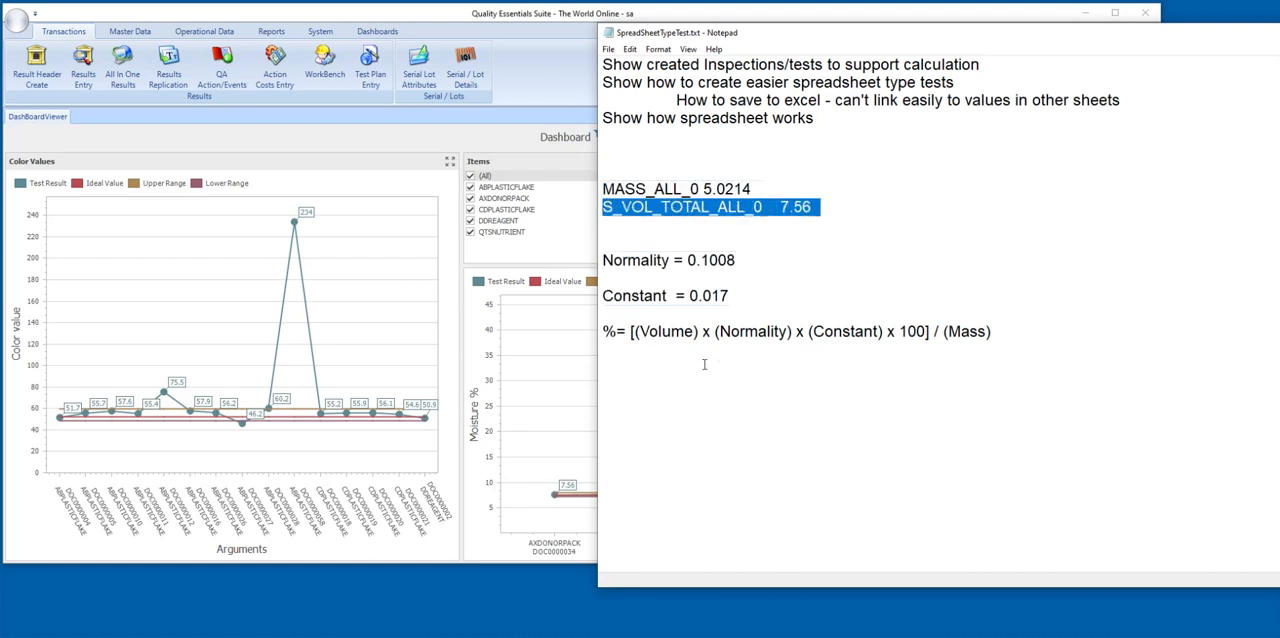
click(669, 221)
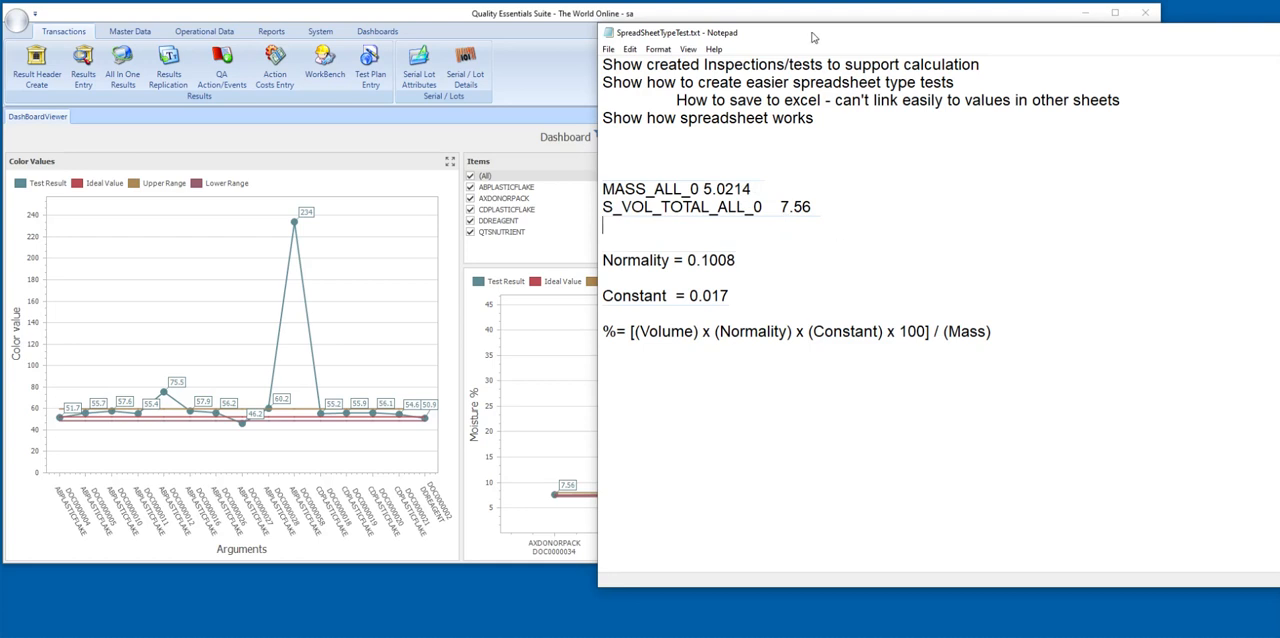
drag(815, 35, 1279, 46)
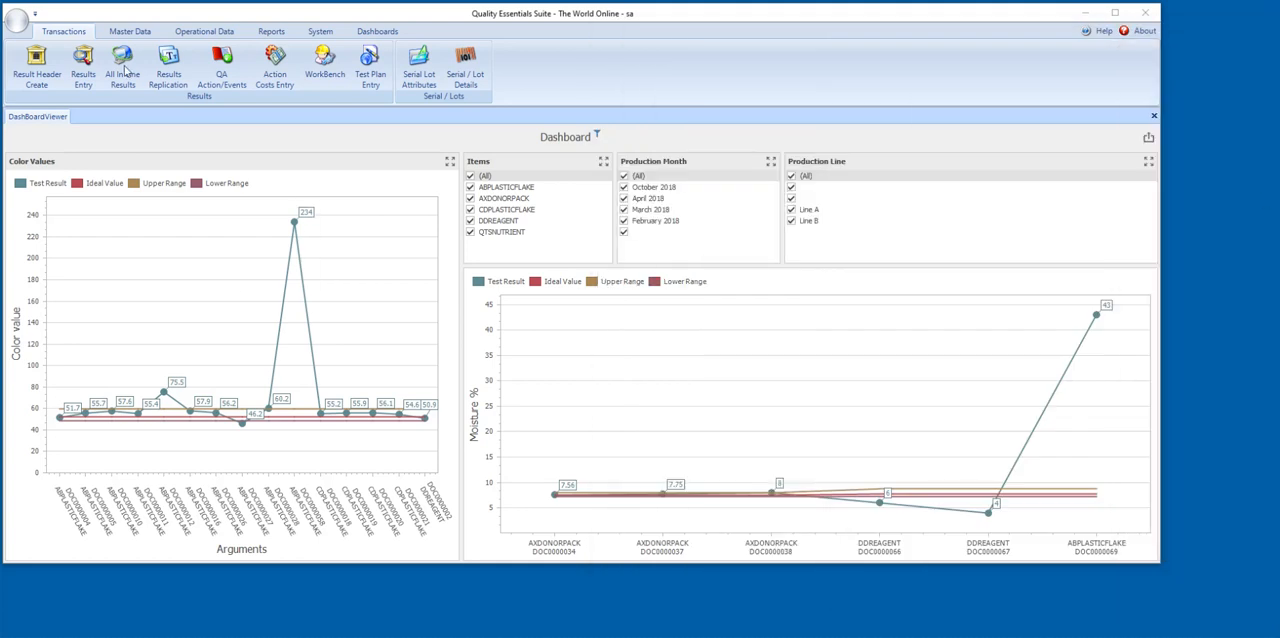
Find the VOLUME inspection by filtering inspection codes on "vol" and examine its assigned tests and attached items.
click(117, 33)
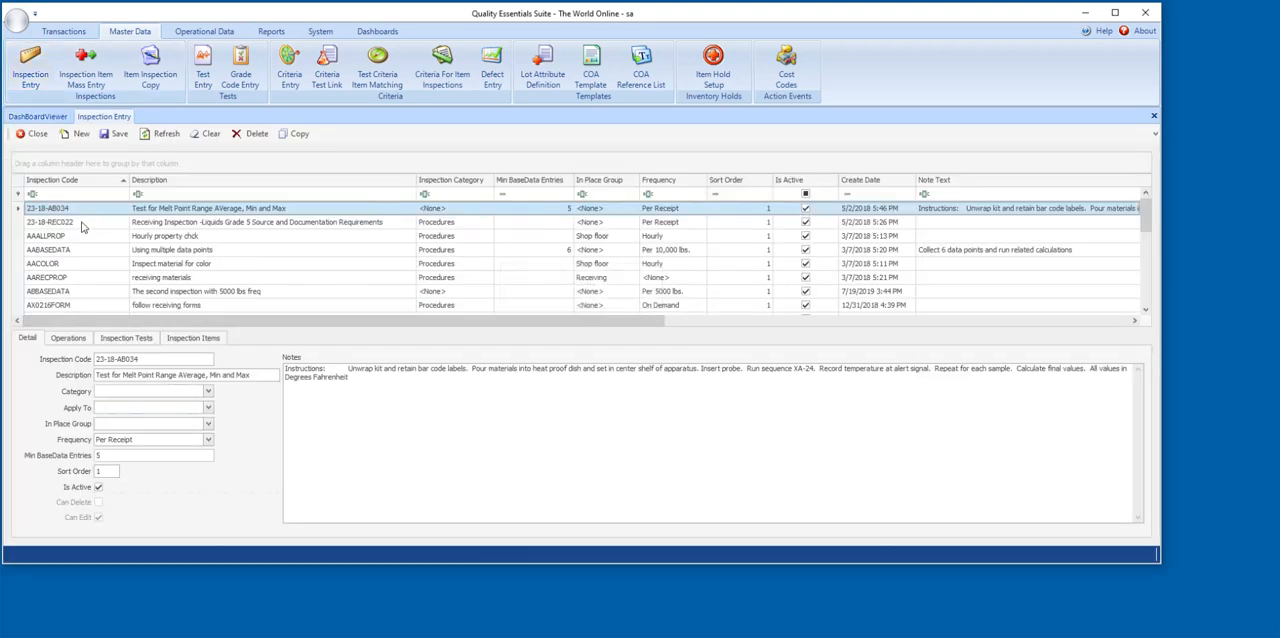
click(75, 194)
text(vol)
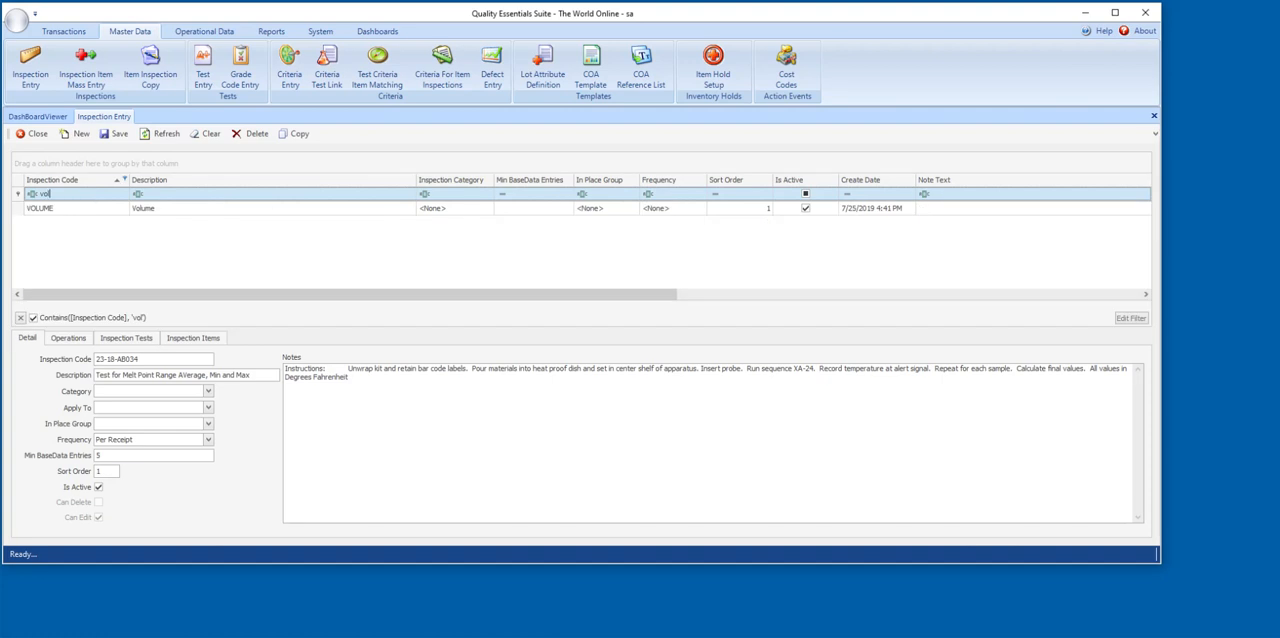
click(88, 210)
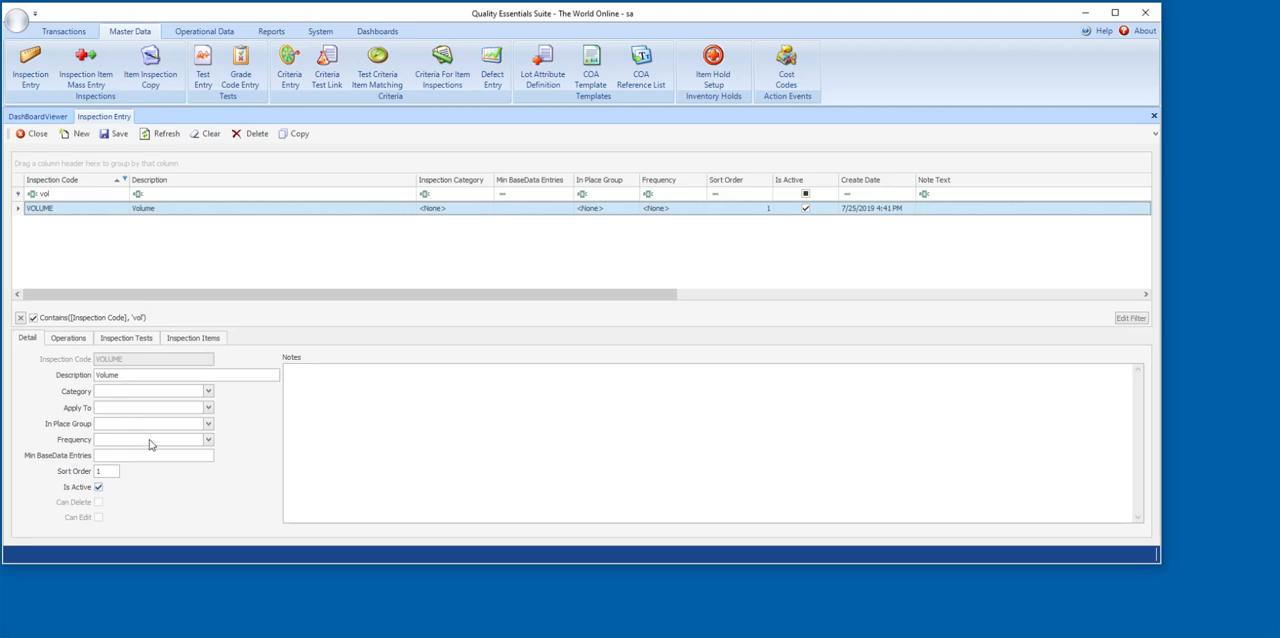
click(128, 338)
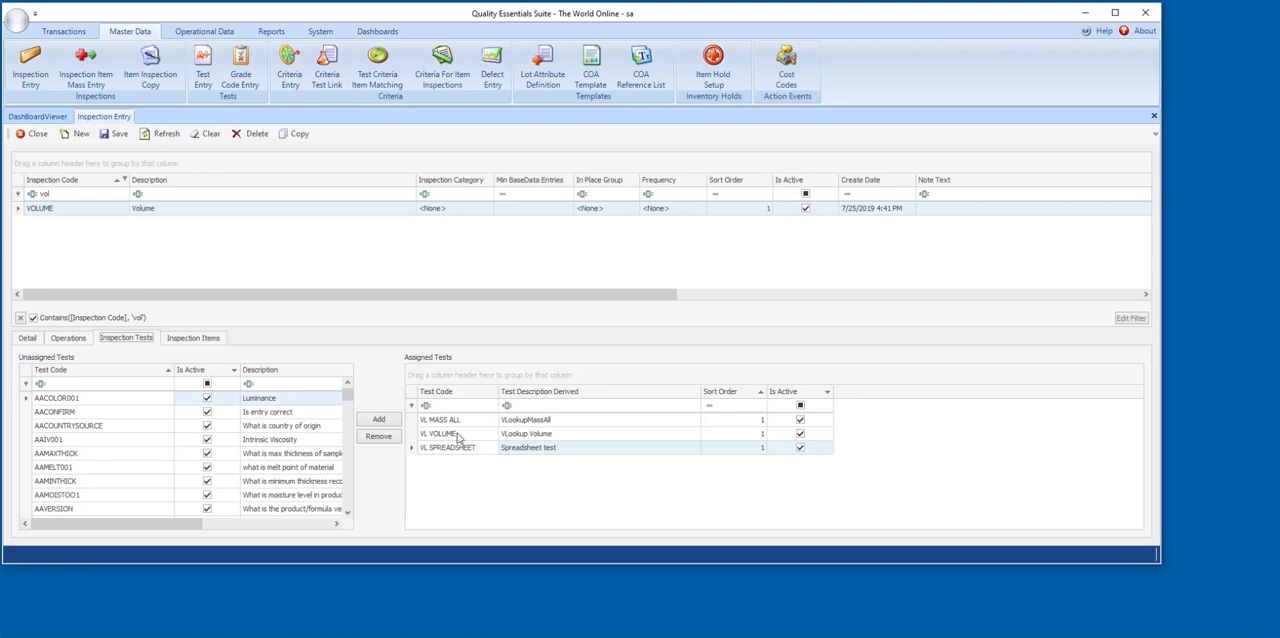
click(193, 340)
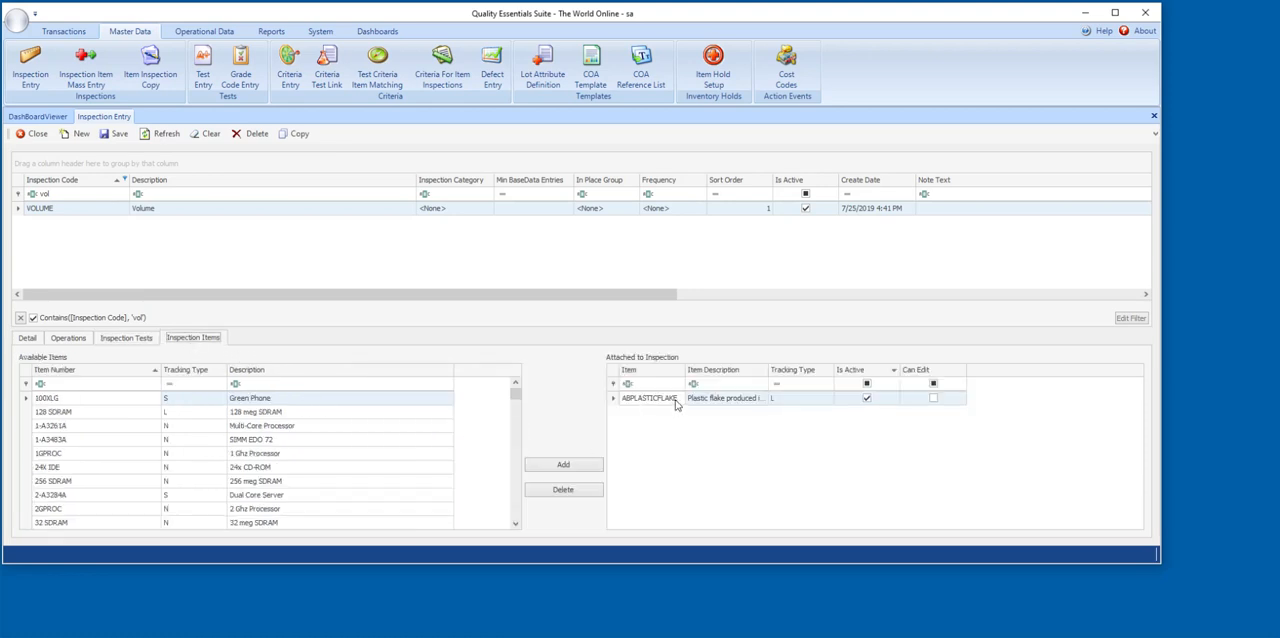
click(127, 338)
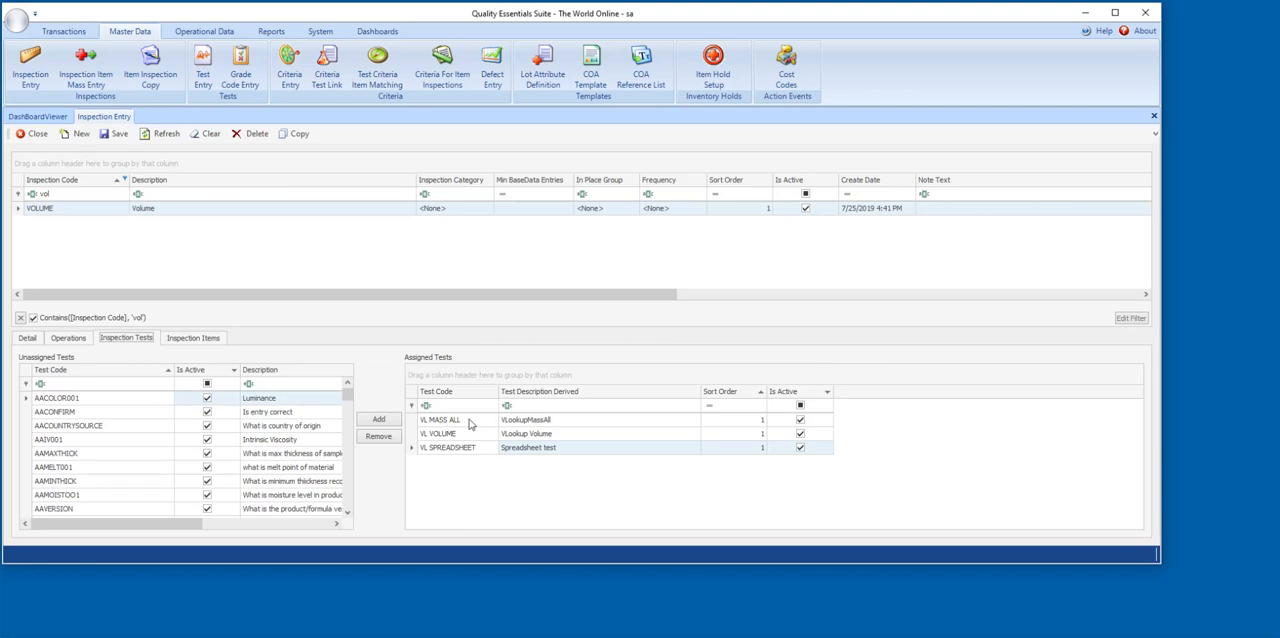
Compare the mass and volume values in the notes with the VOLUME inspection's assigned tests, including VL SPREADSHEET.
drag(1279, 20, 899, 32)
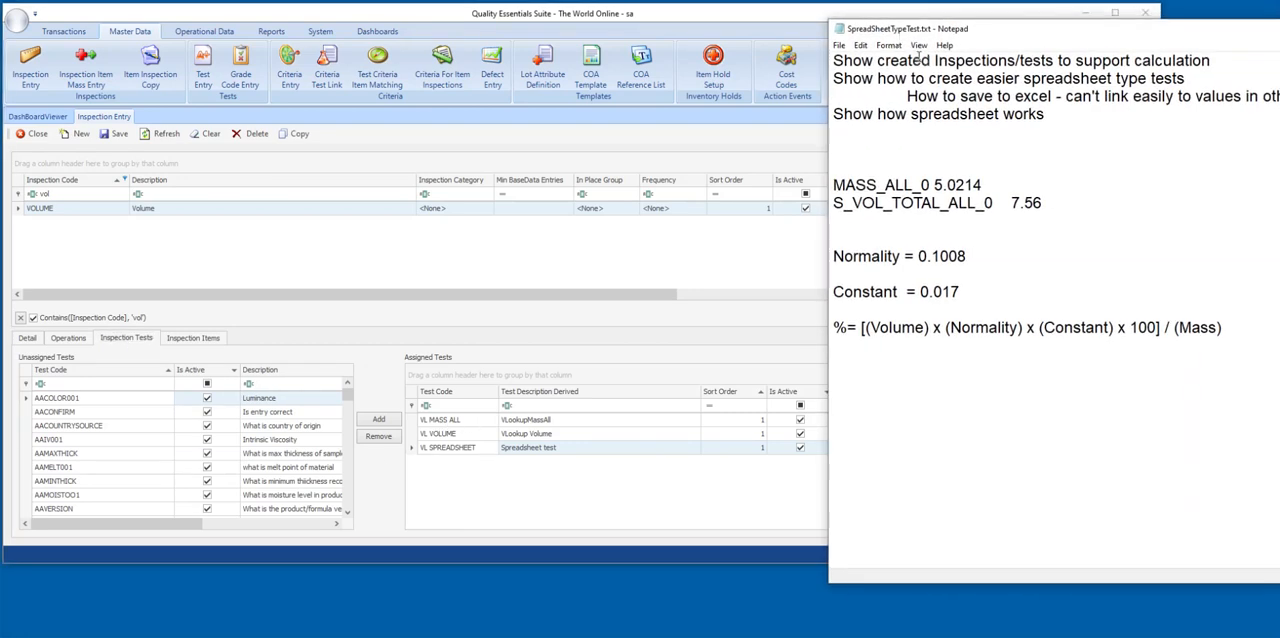
drag(936, 185, 1005, 186)
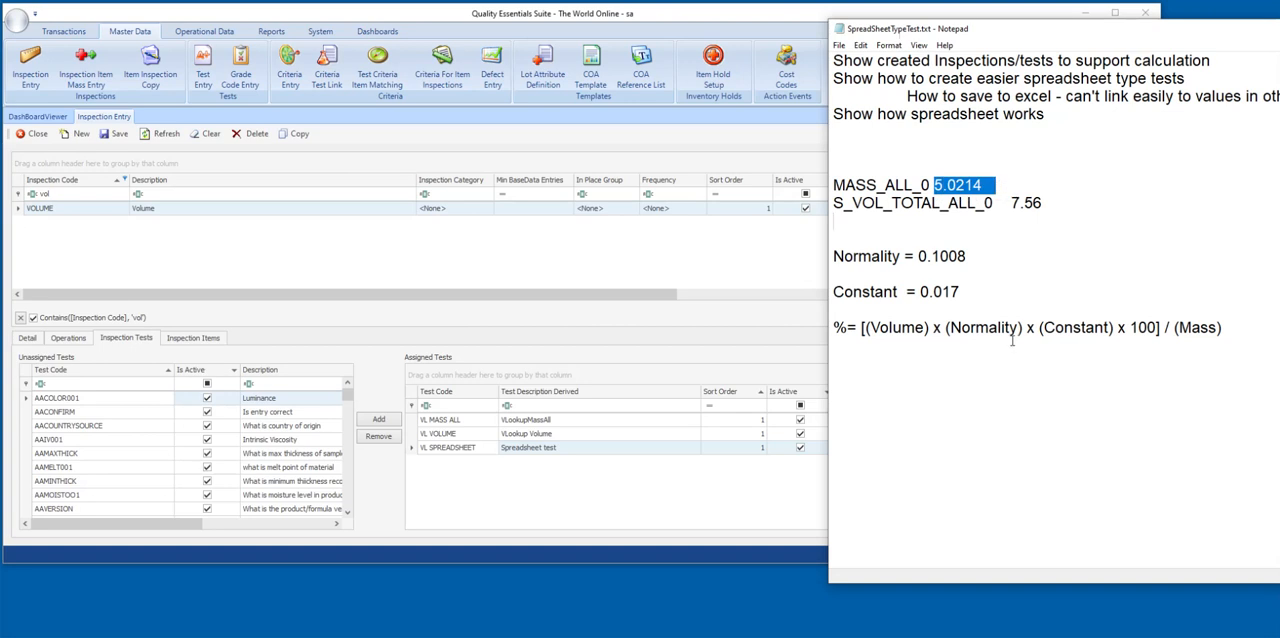
click(466, 437)
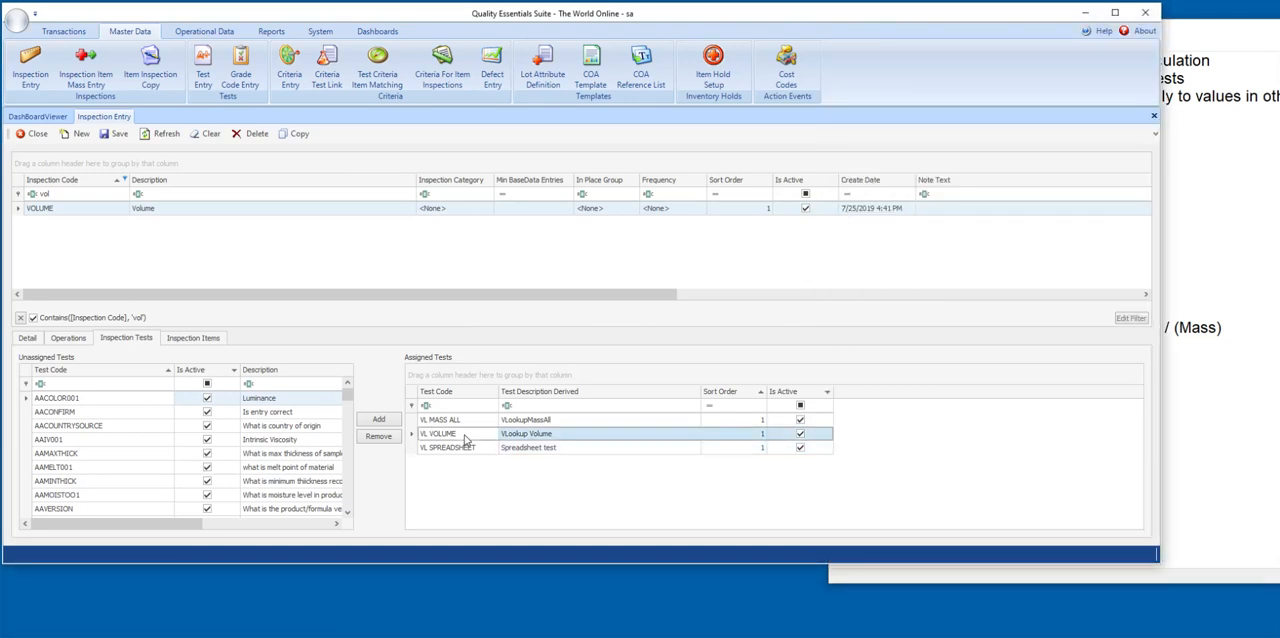
click(1227, 134)
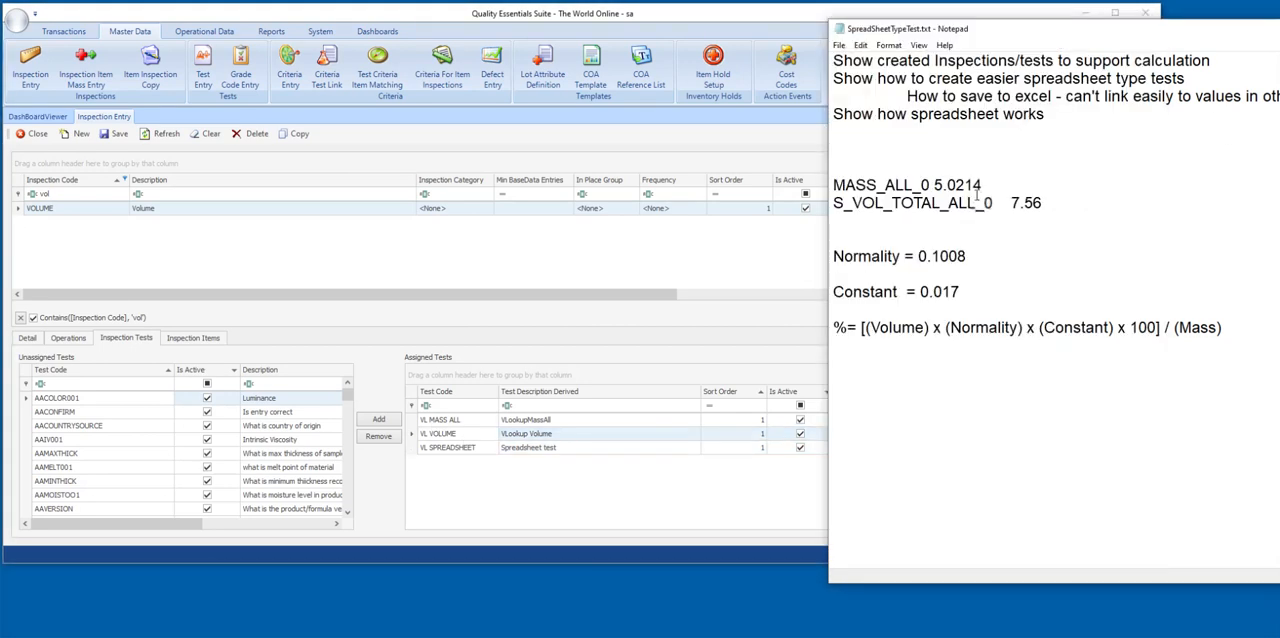
drag(1012, 203, 1046, 204)
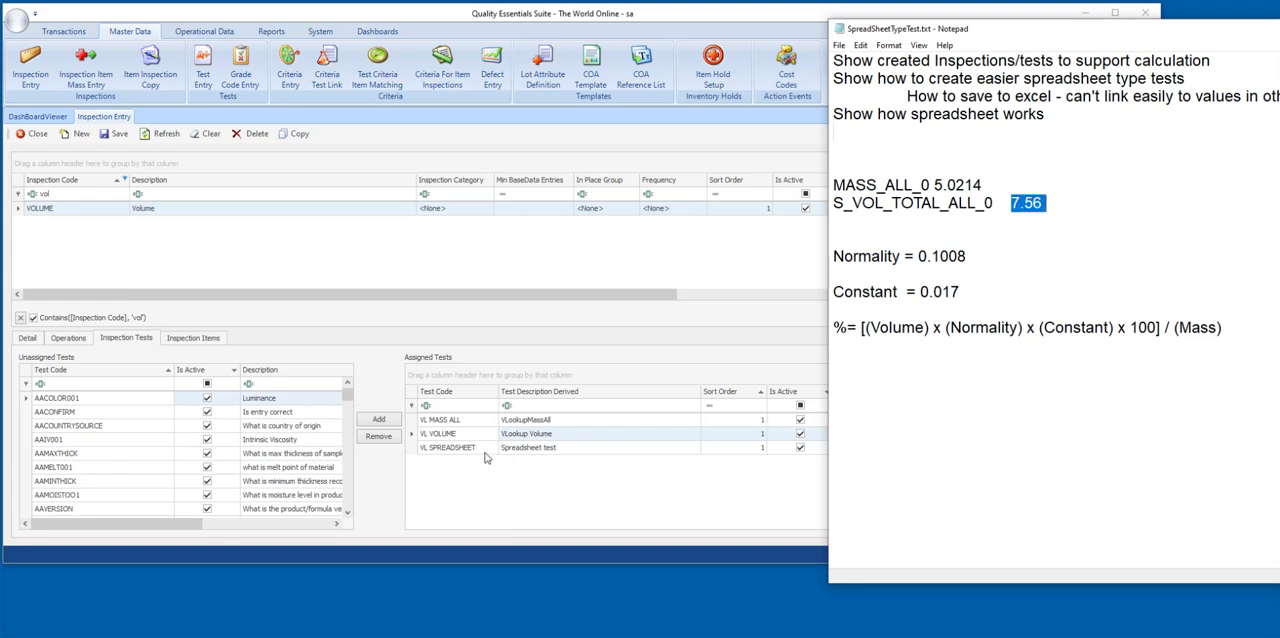
click(533, 451)
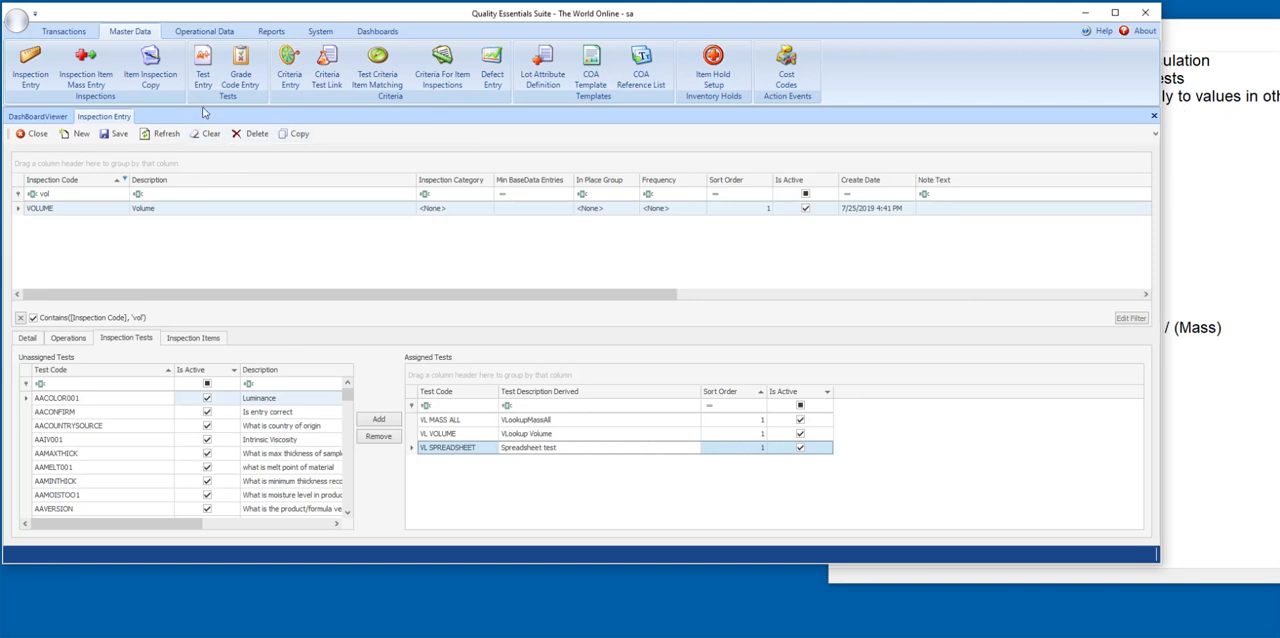
Open the test definitions, filter test codes on "VL", and examine the settings of the VL VOLUME and VL MASS ALL tests.
click(203, 63)
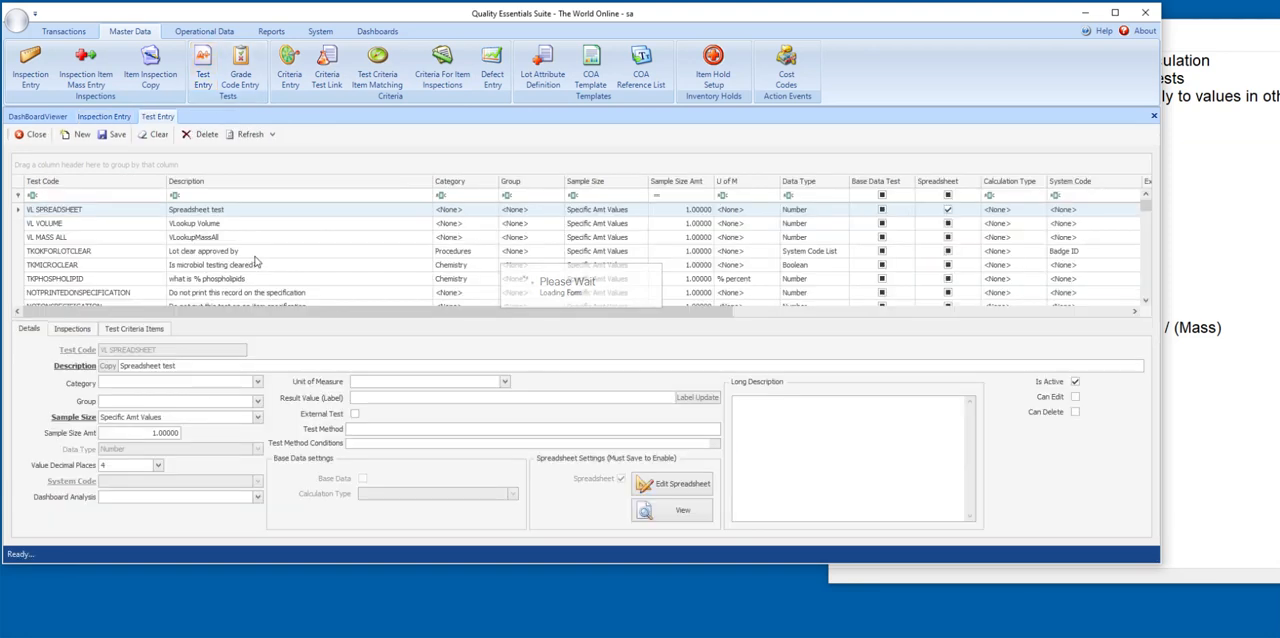
click(102, 195)
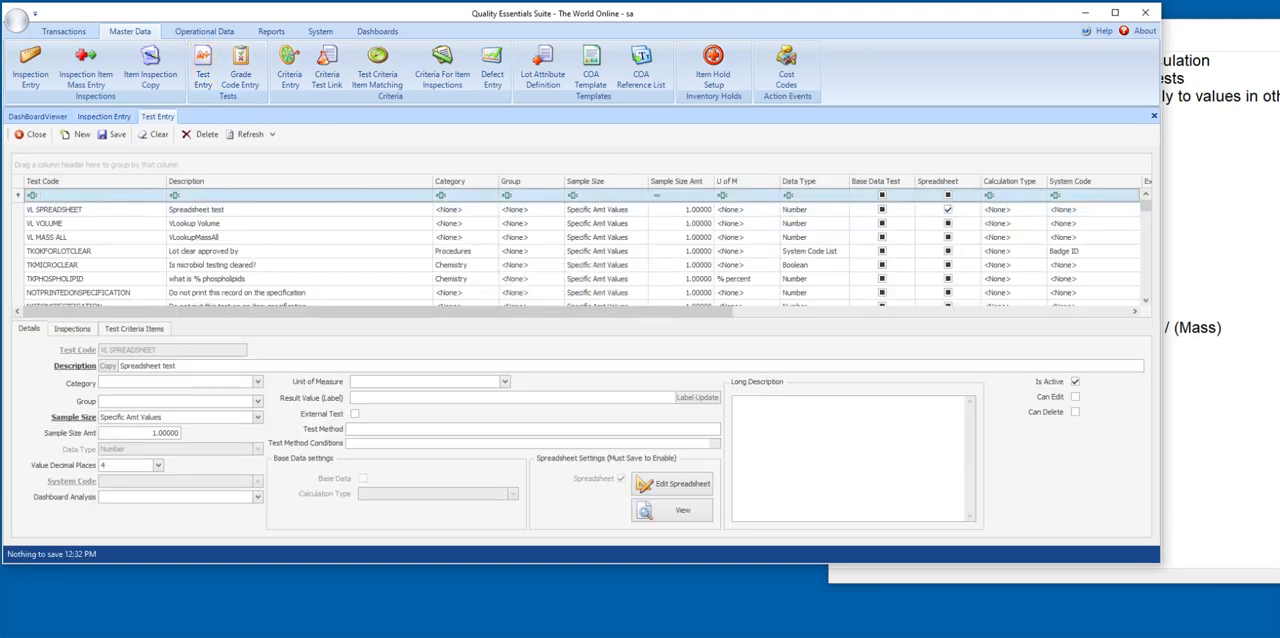
text(VL)
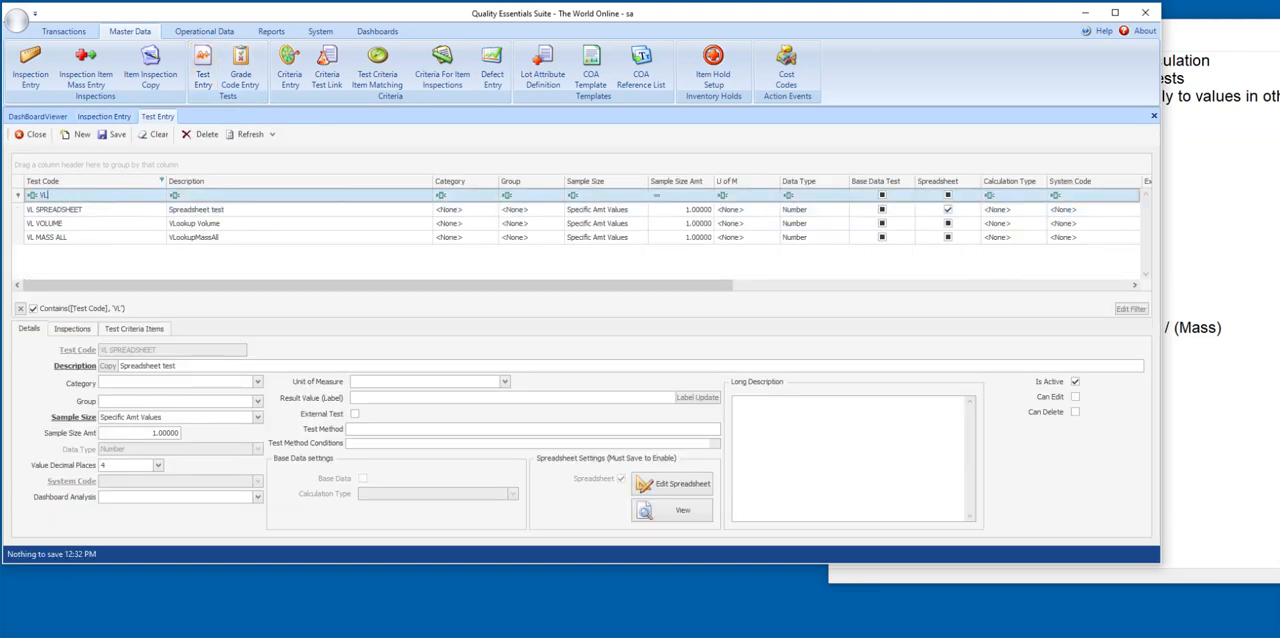
click(58, 226)
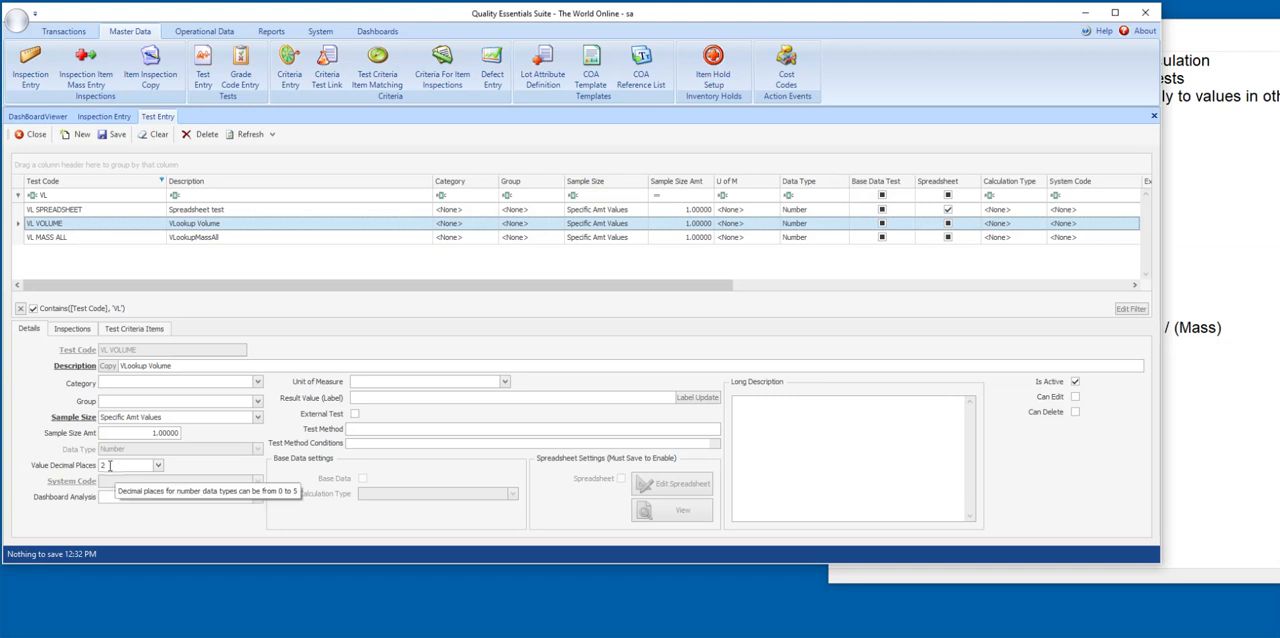
click(53, 238)
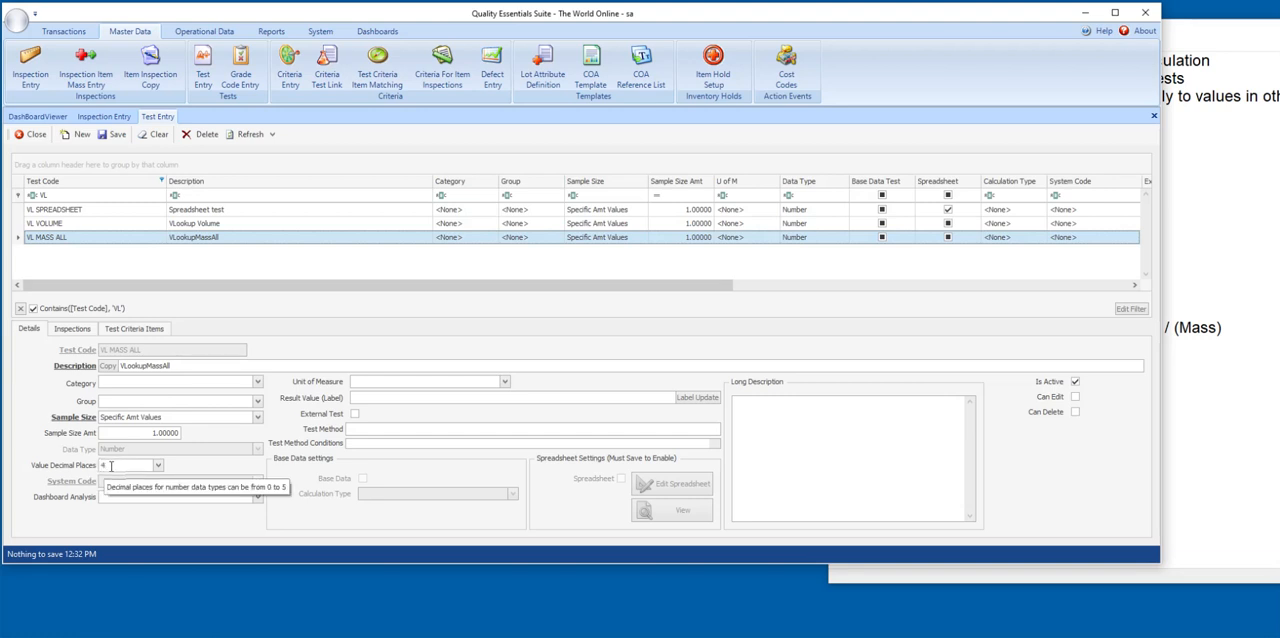
Open the VL SPREADSHEET test's spreadsheet for editing, giving "Initial Values" as the description of the change.
click(92, 211)
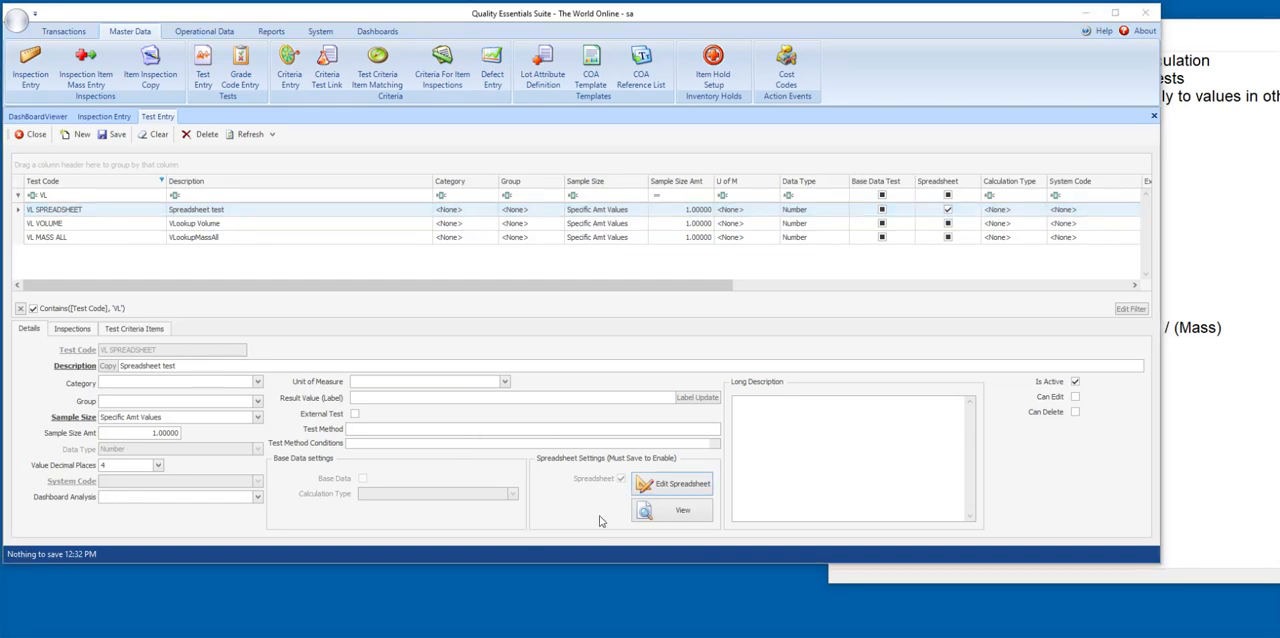
click(676, 488)
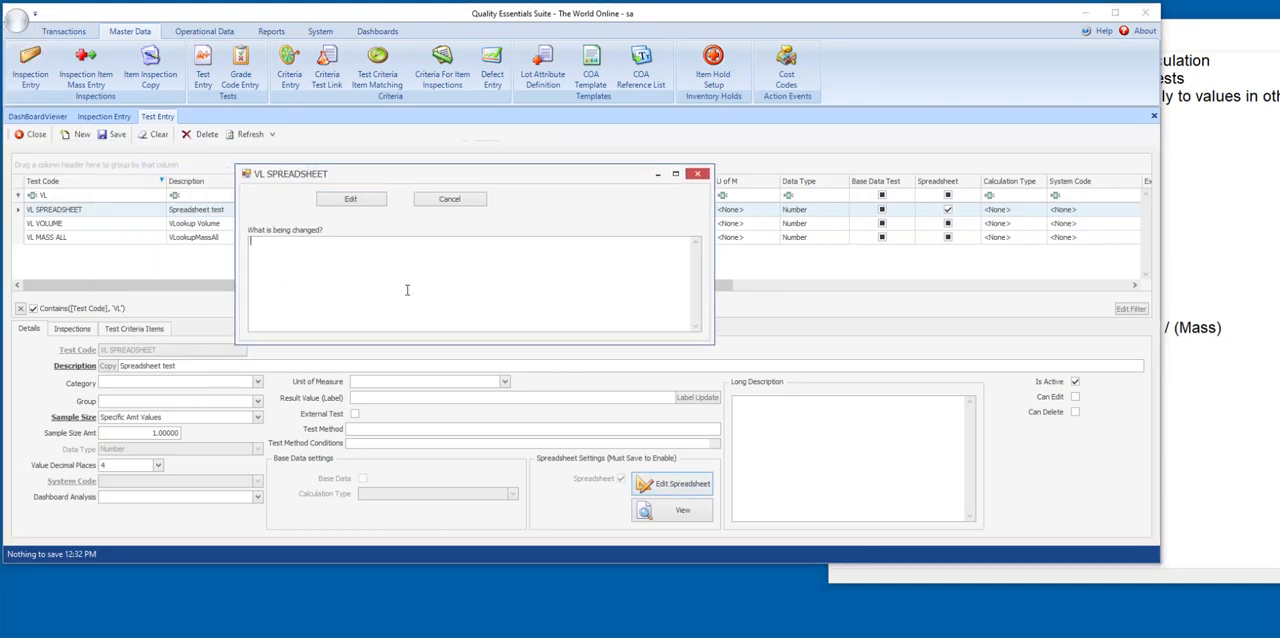
text(Initia)
key(BackSpace)
key(BackSpace)
text(ial Values)
click(347, 203)
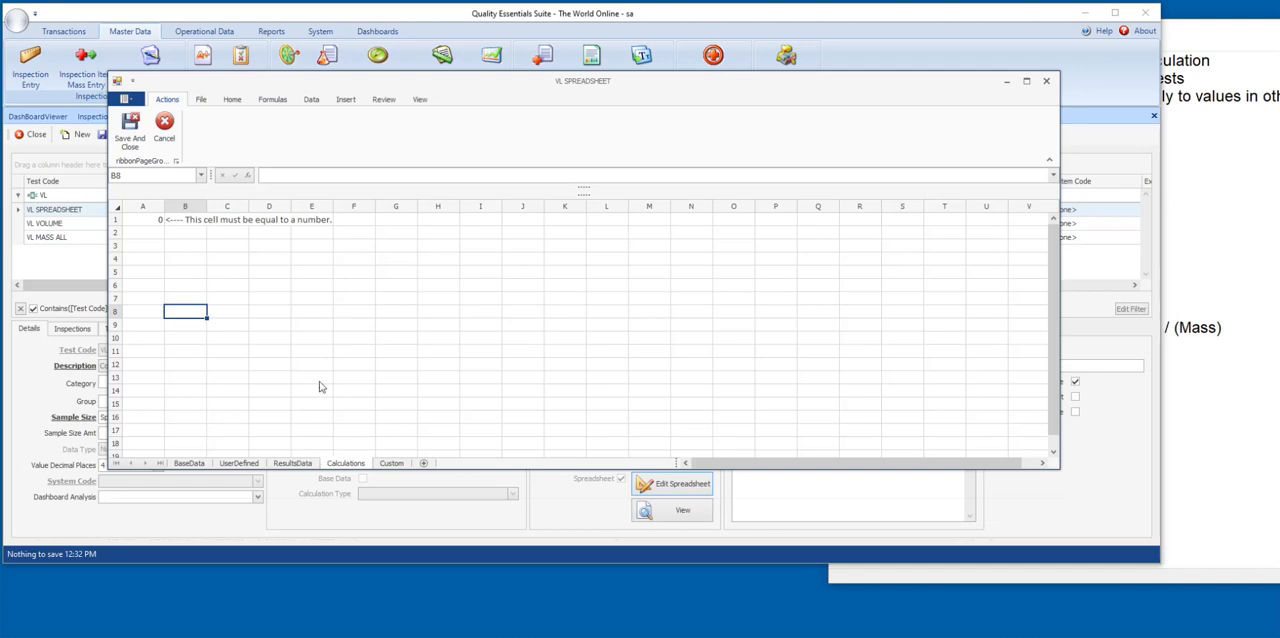
Check the Calculations and ResultsData sheets, save and close the spreadsheet, and save the VL SPREADSHEET test.
click(300, 260)
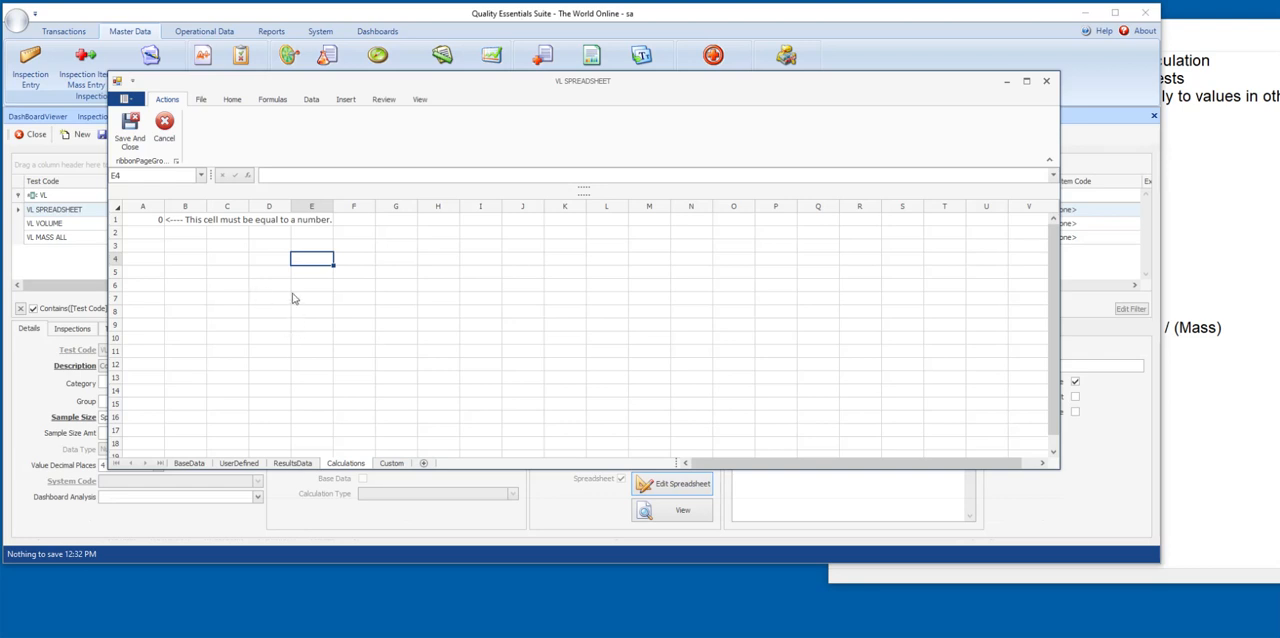
click(293, 464)
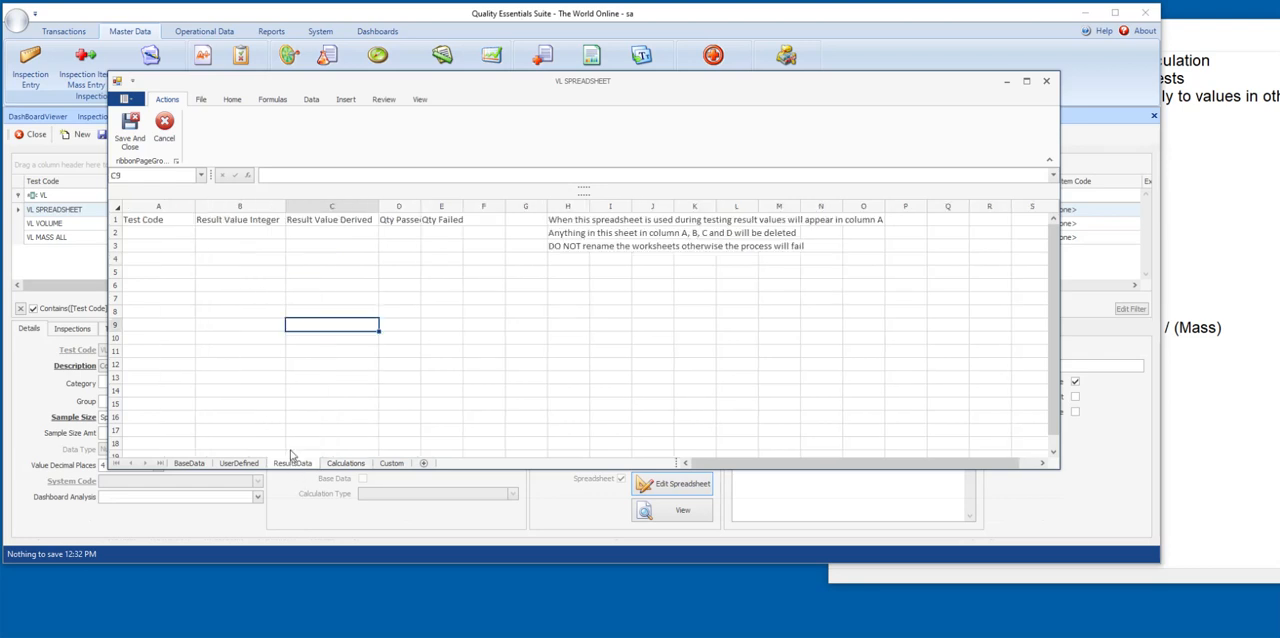
drag(160, 232, 505, 382)
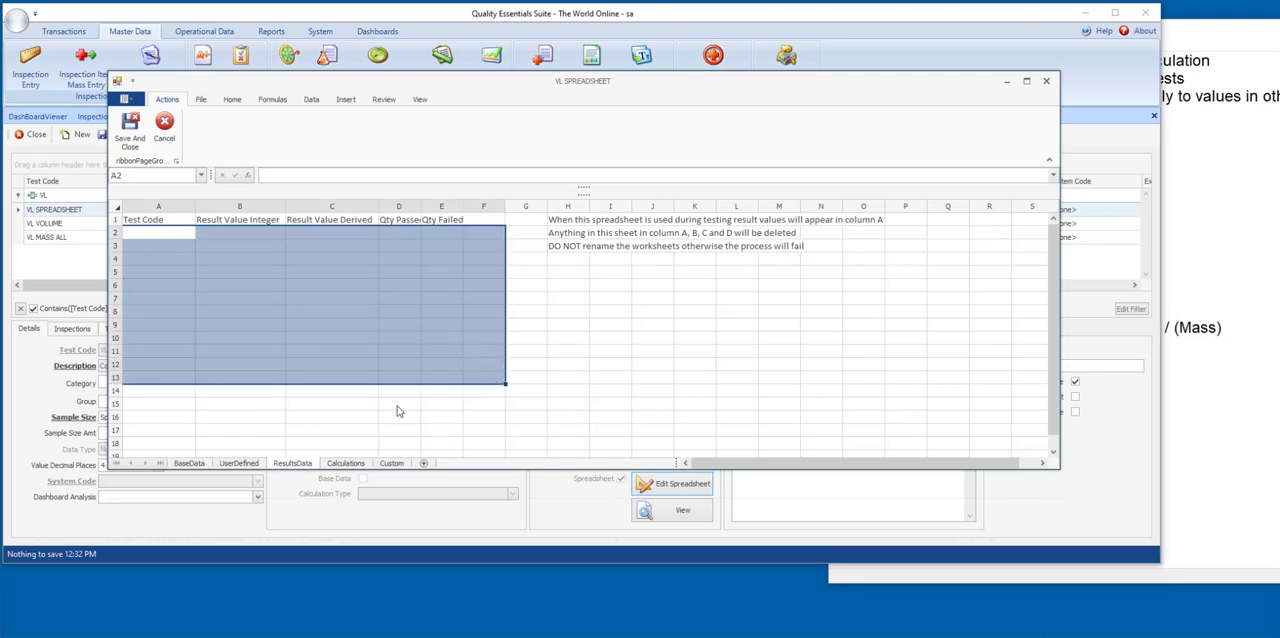
click(262, 300)
click(130, 127)
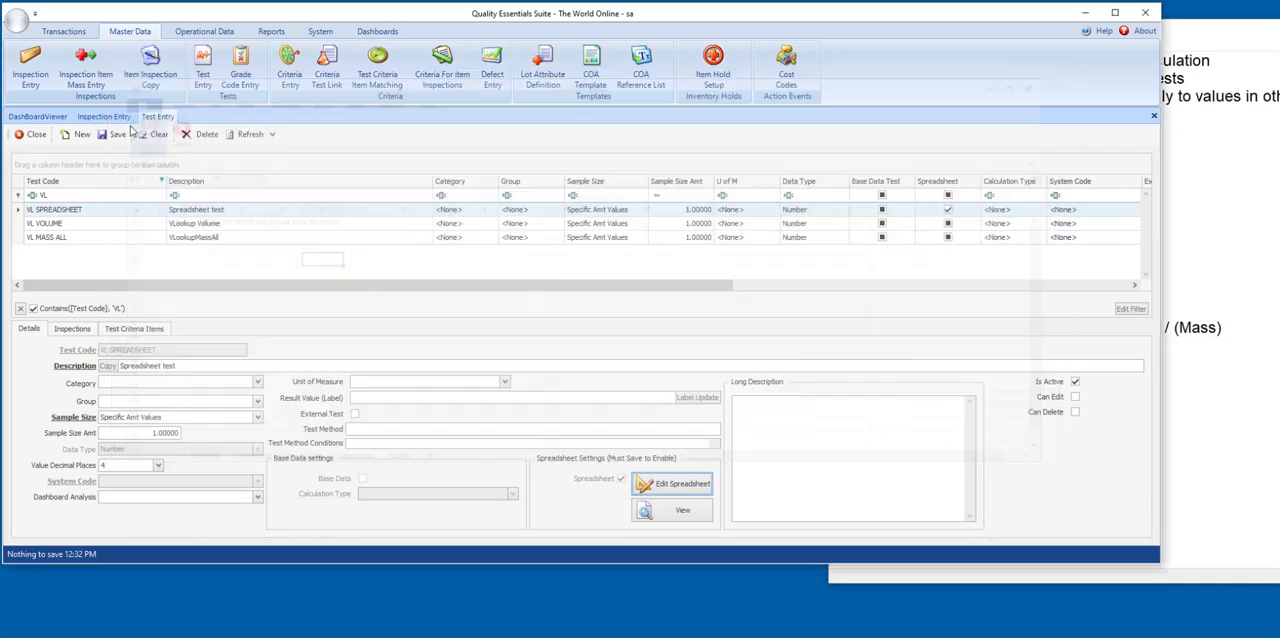
click(110, 135)
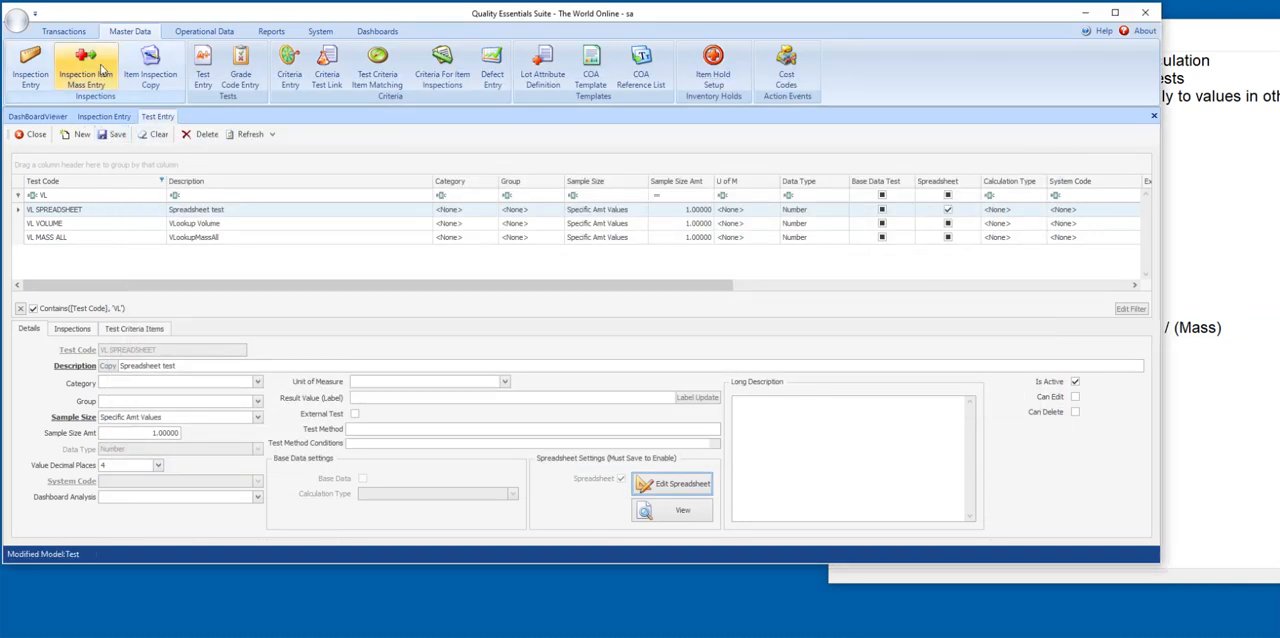
Start a new all-in-one results document for item ABPLASTICFLAKE and assign the VOLUME inspection.
click(60, 32)
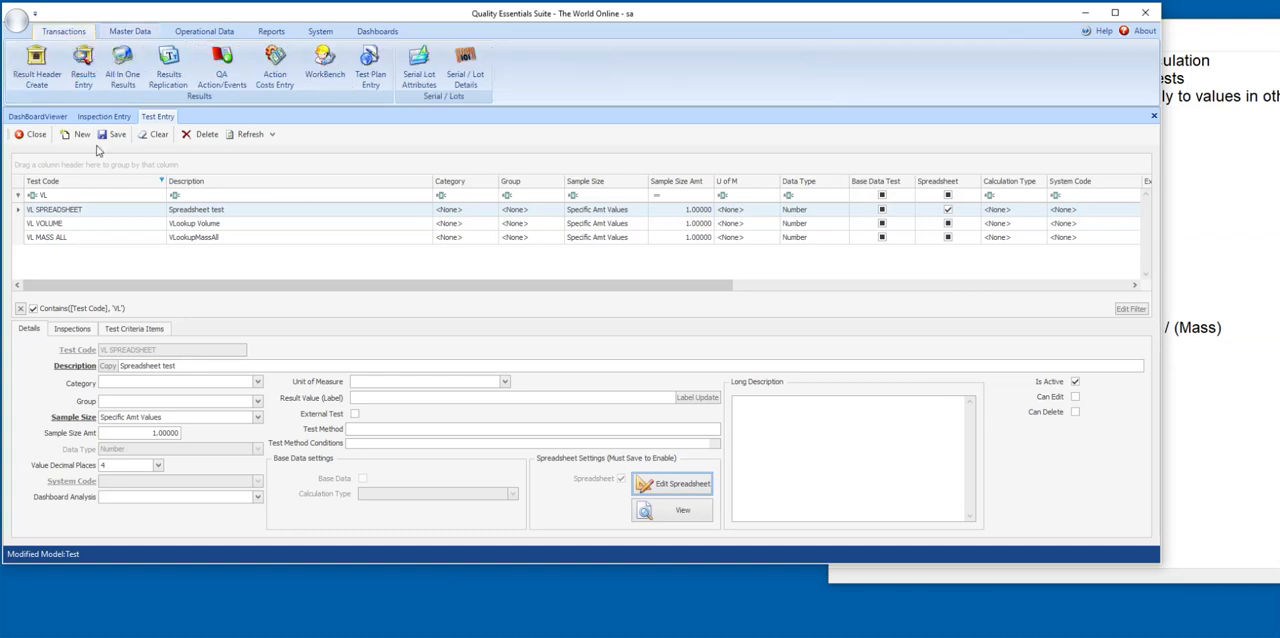
click(123, 66)
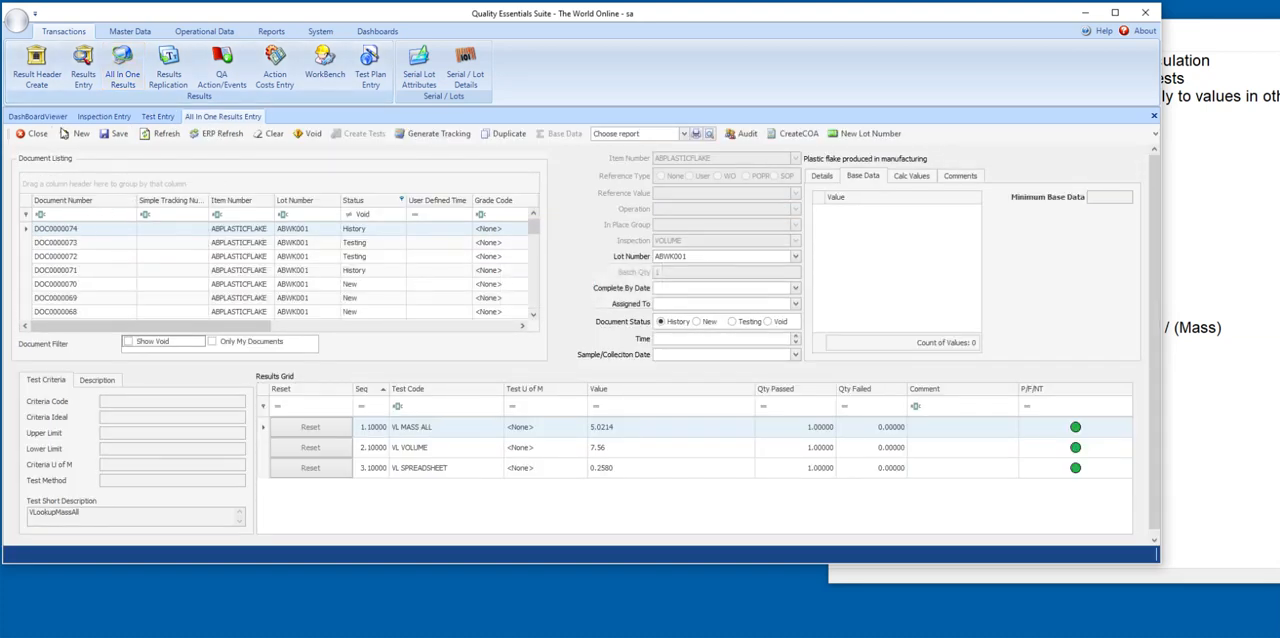
click(77, 134)
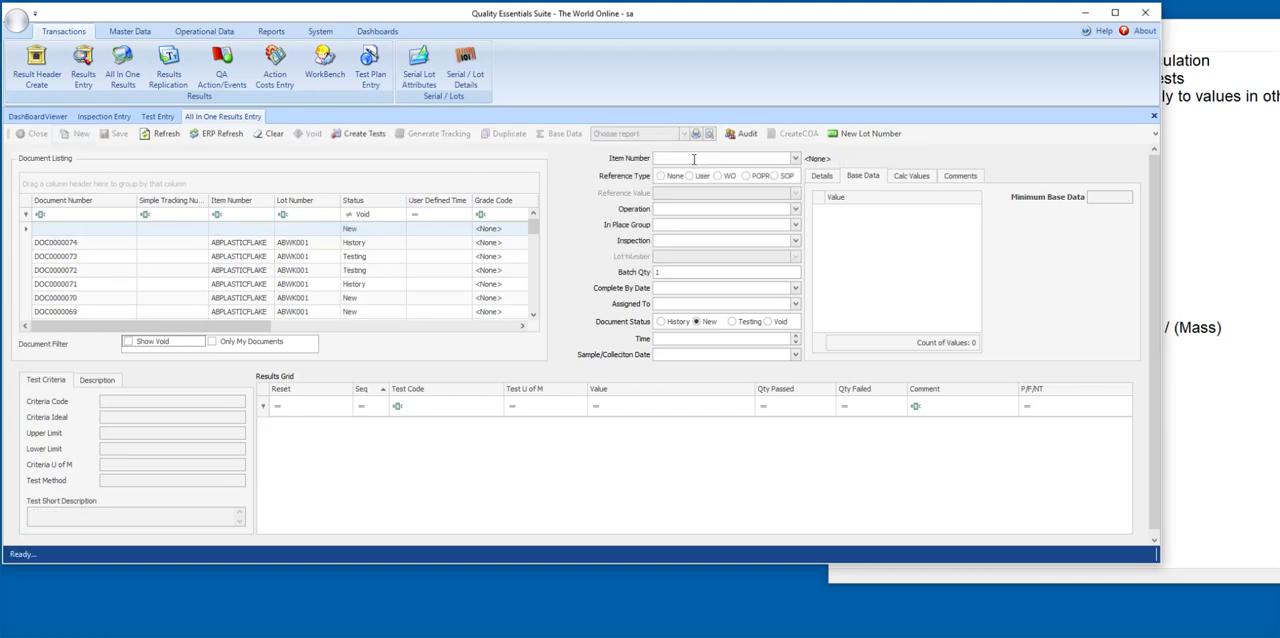
text(a)
click(706, 213)
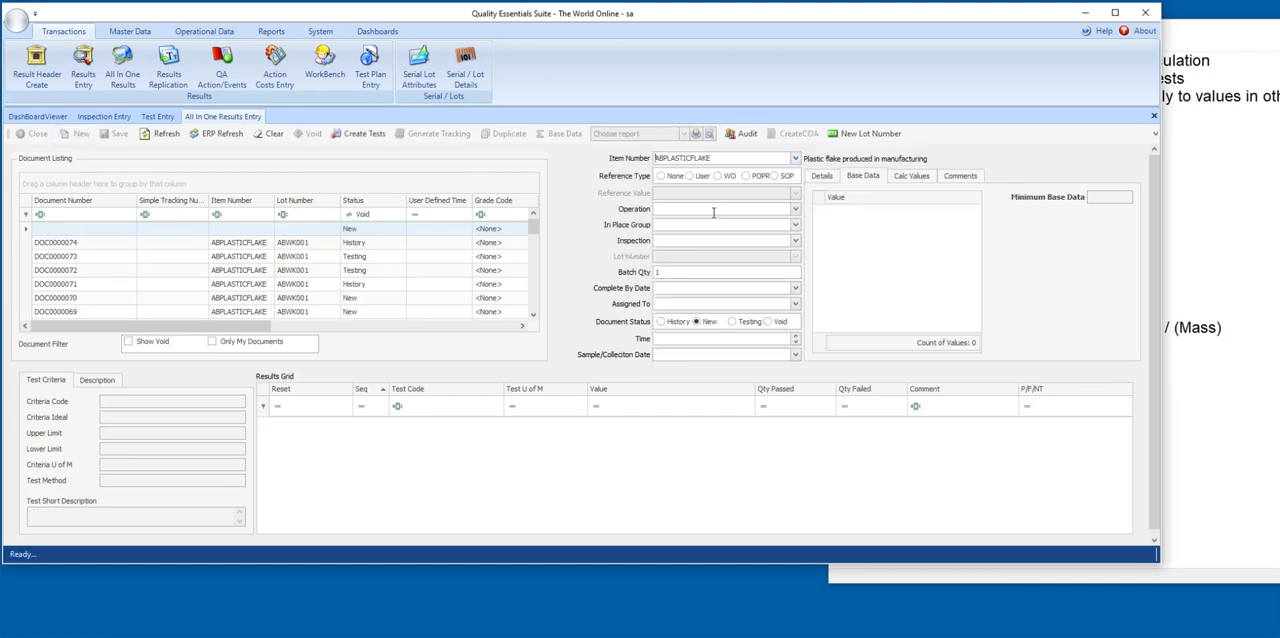
click(795, 241)
click(690, 352)
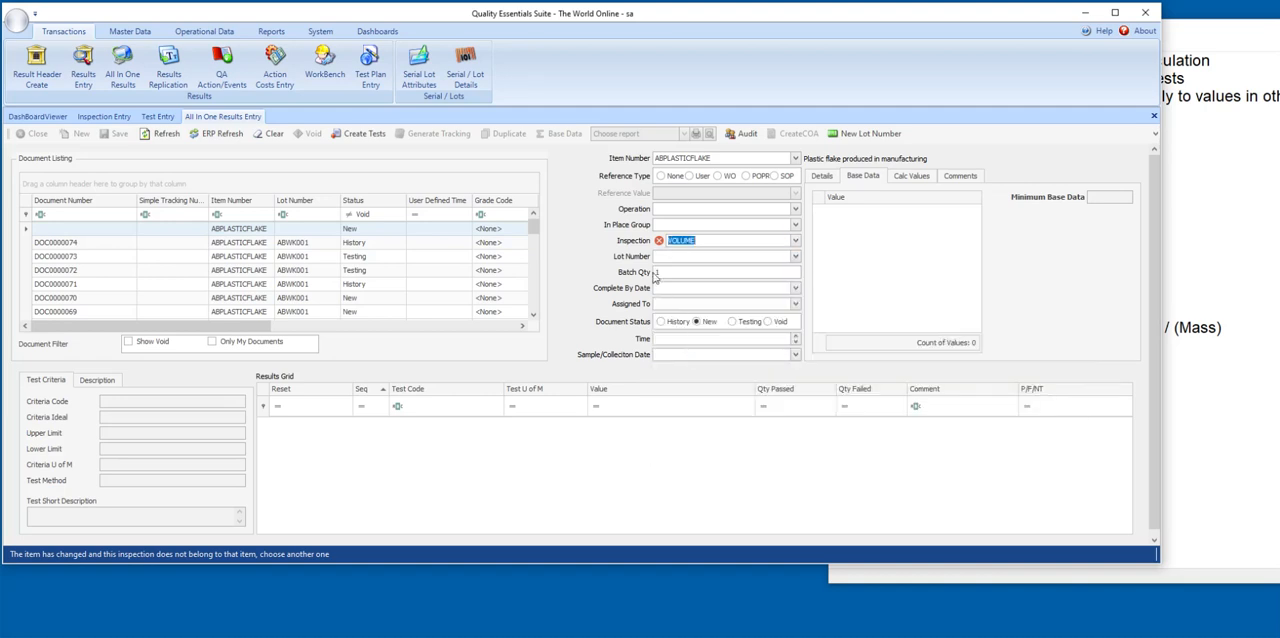
Assign lot ABWK001 to the new results document with a batch quantity of 1 and create its tests.
click(668, 256)
click(795, 256)
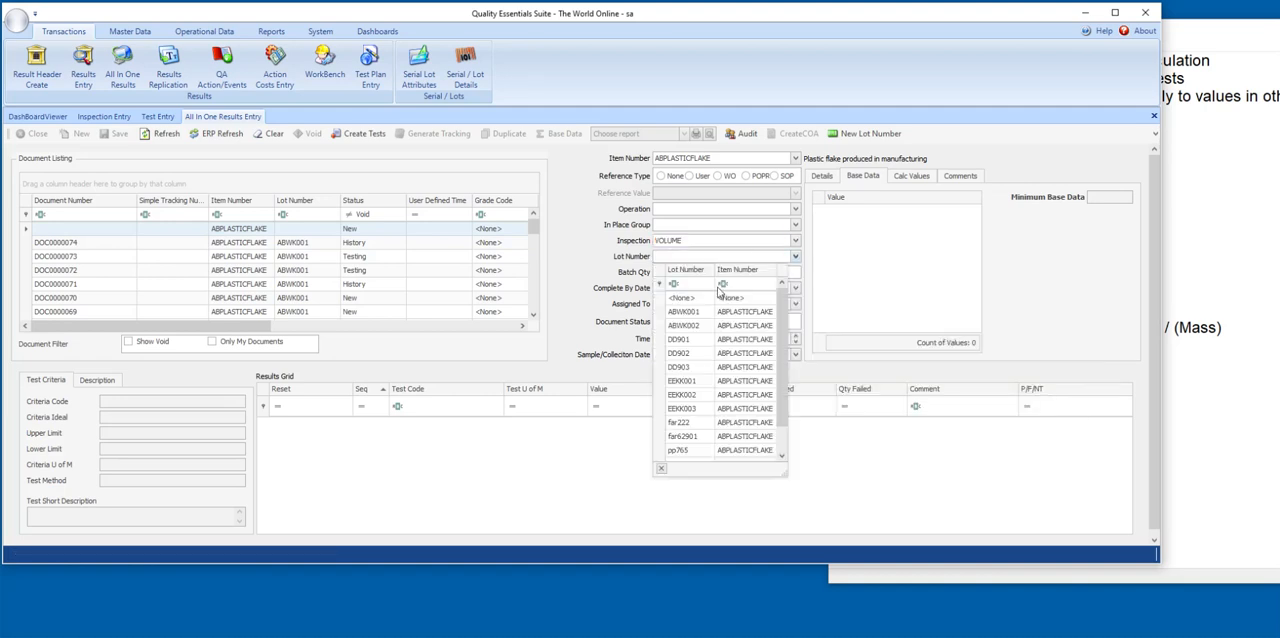
click(690, 319)
click(676, 272)
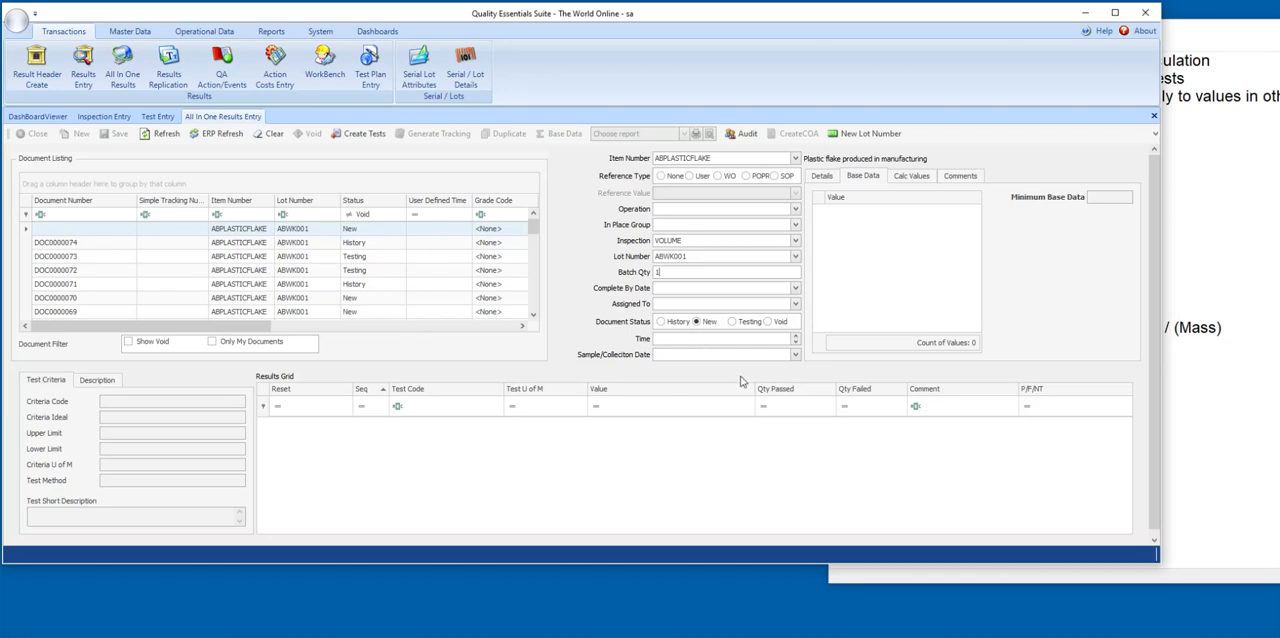
click(352, 136)
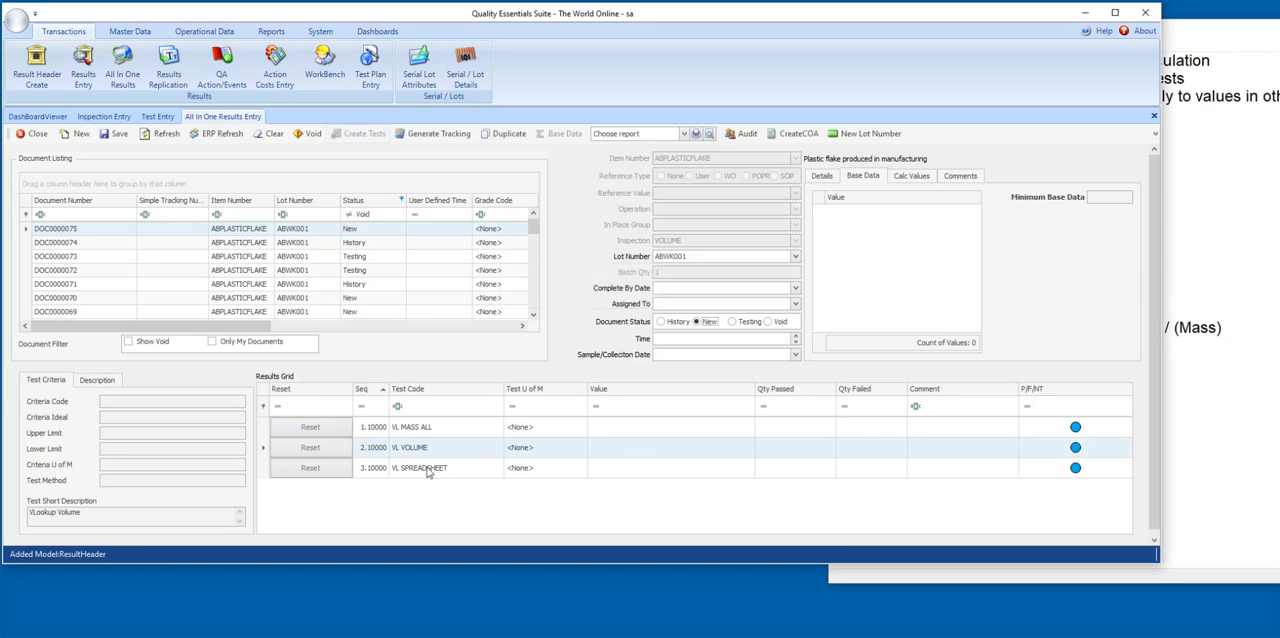
Enter 5.0214, the MASS_ALL_0 value from the SpreadSheetTypeTest.txt notes, as the VL MASS ALL result.
click(1196, 33)
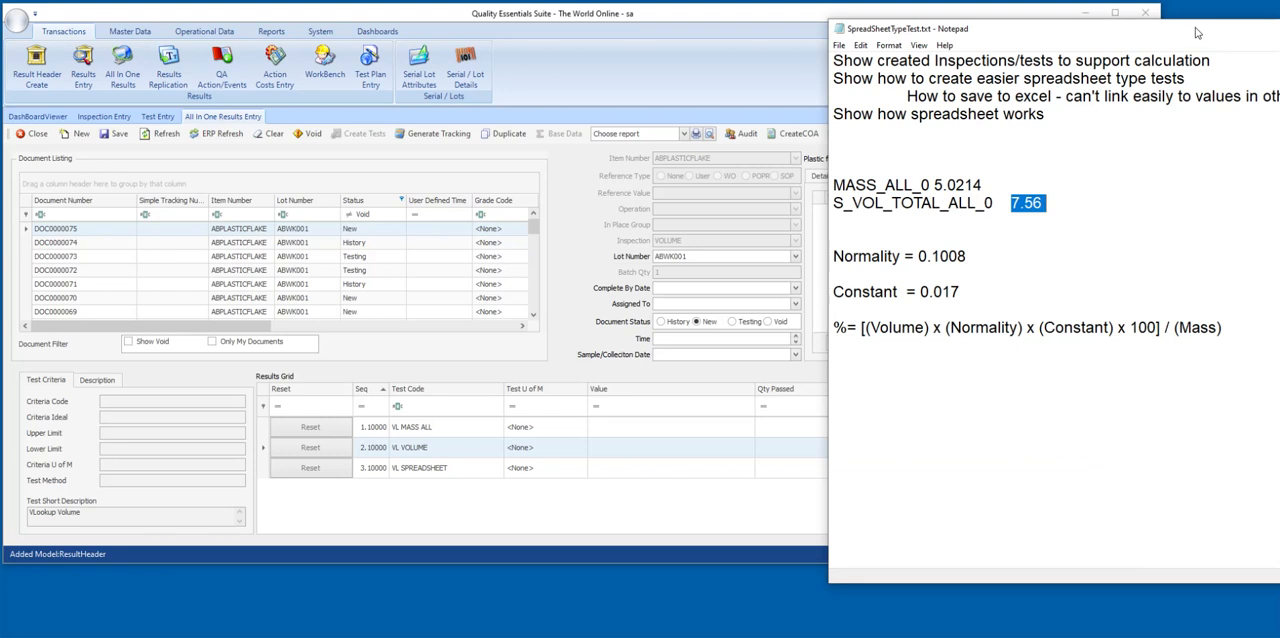
click(925, 185)
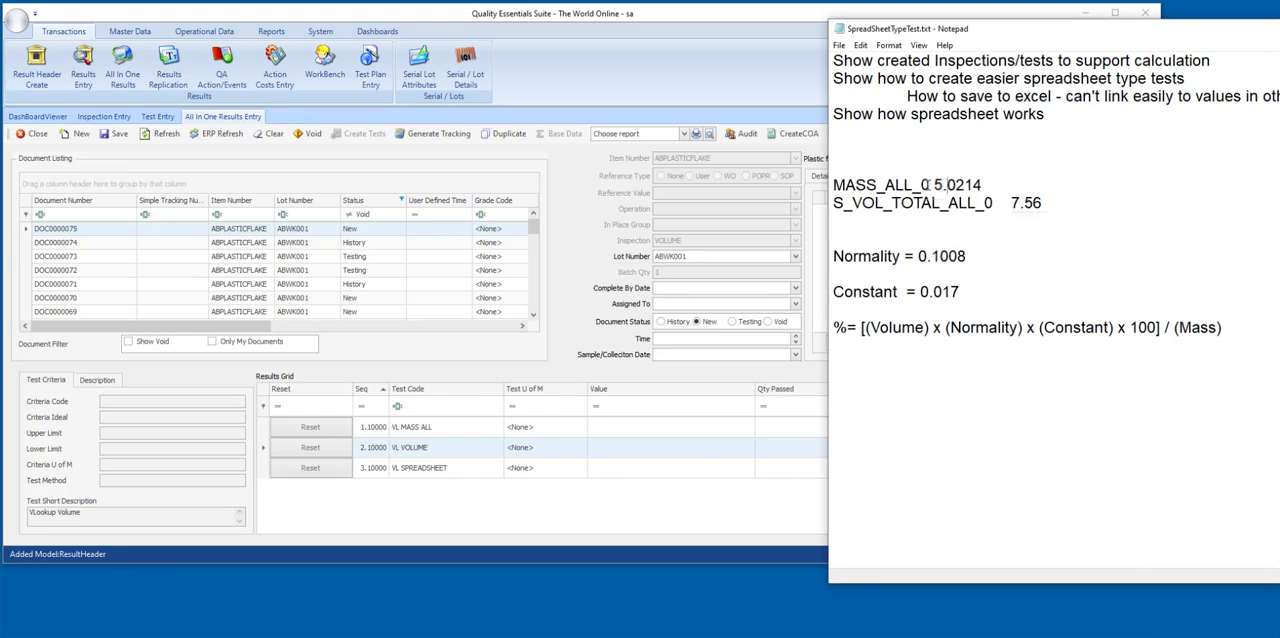
drag(934, 185, 976, 186)
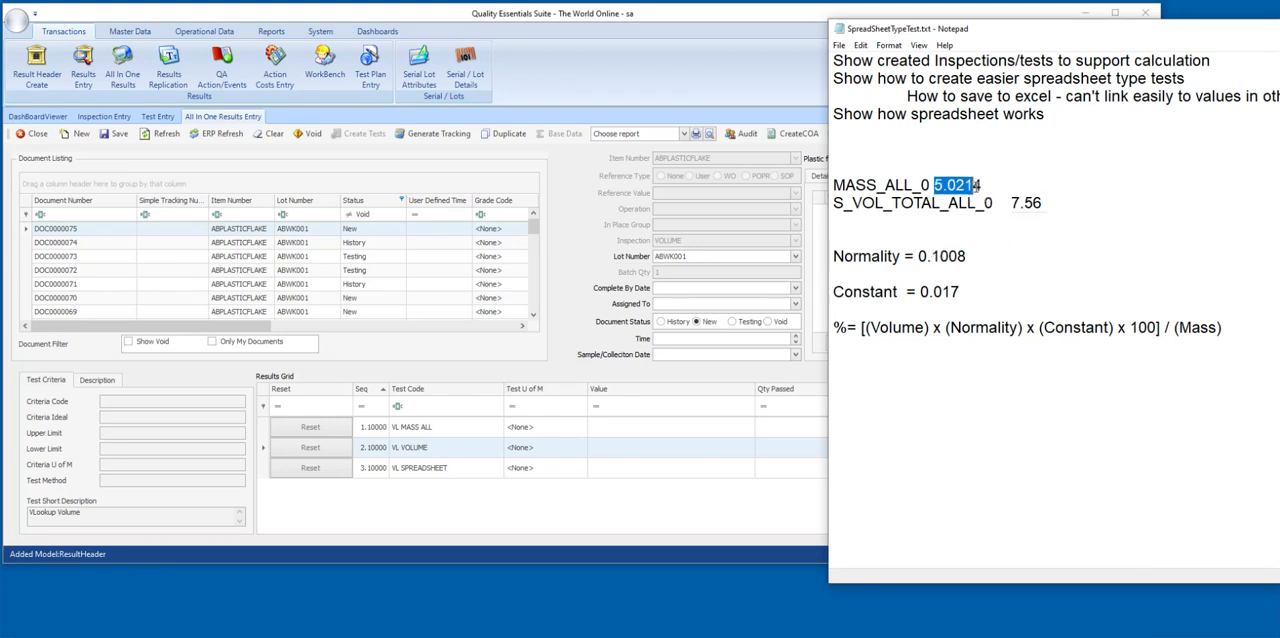
click(629, 429)
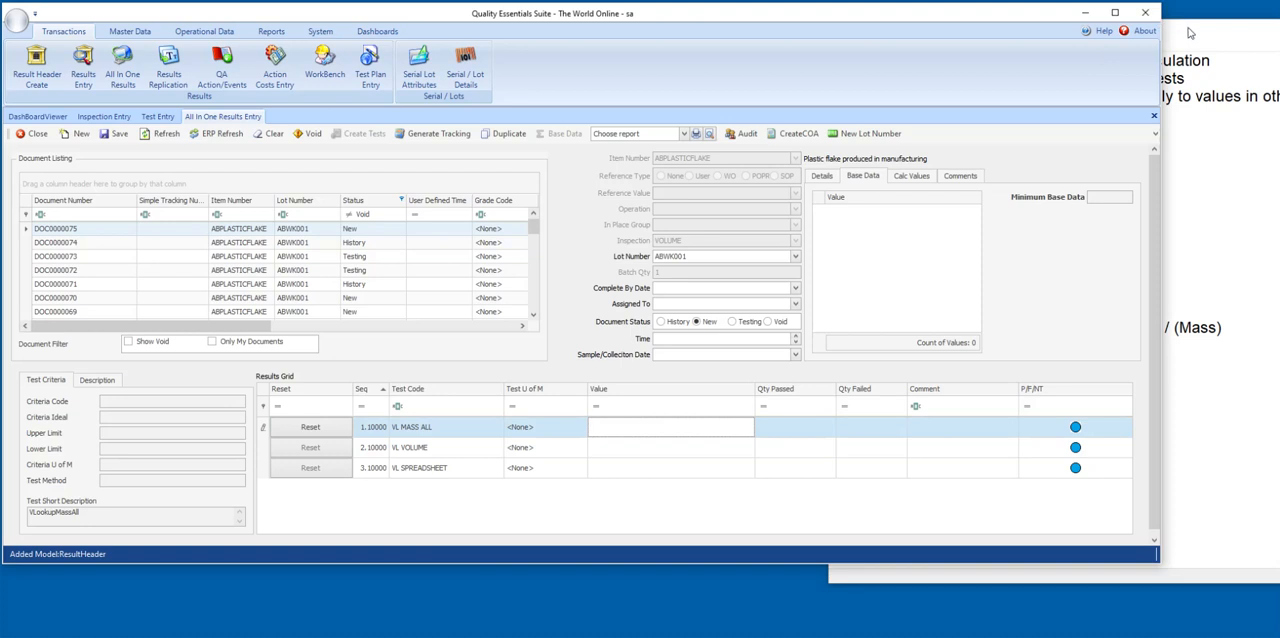
click(1195, 37)
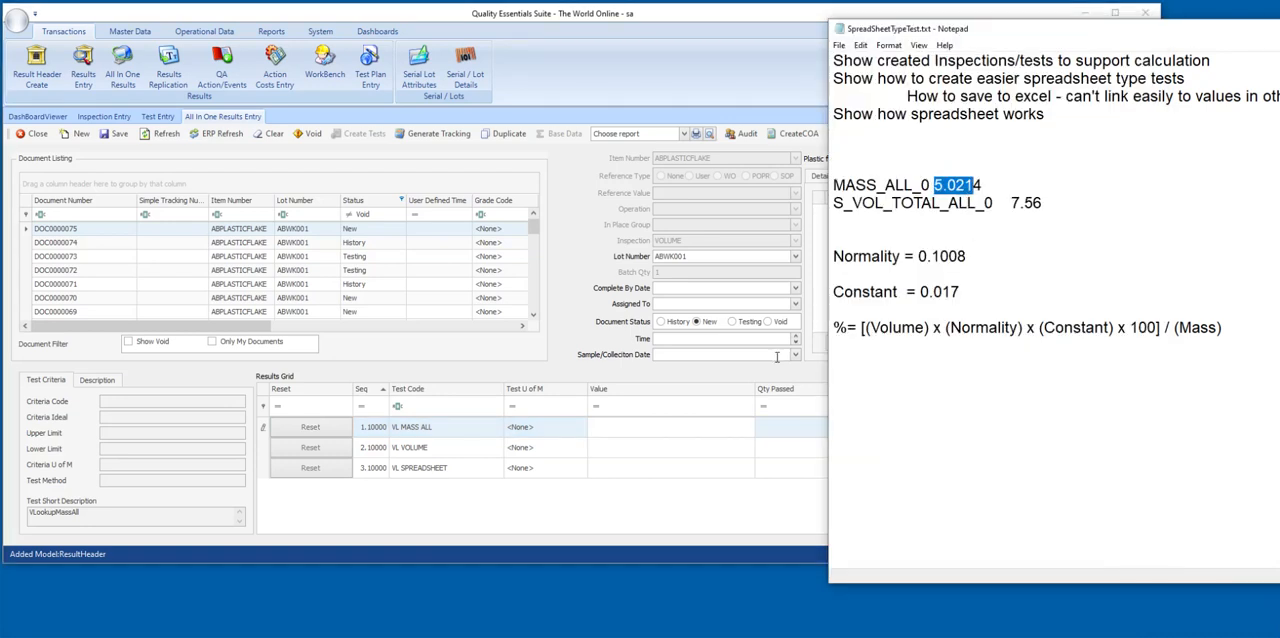
click(647, 426)
text(5)
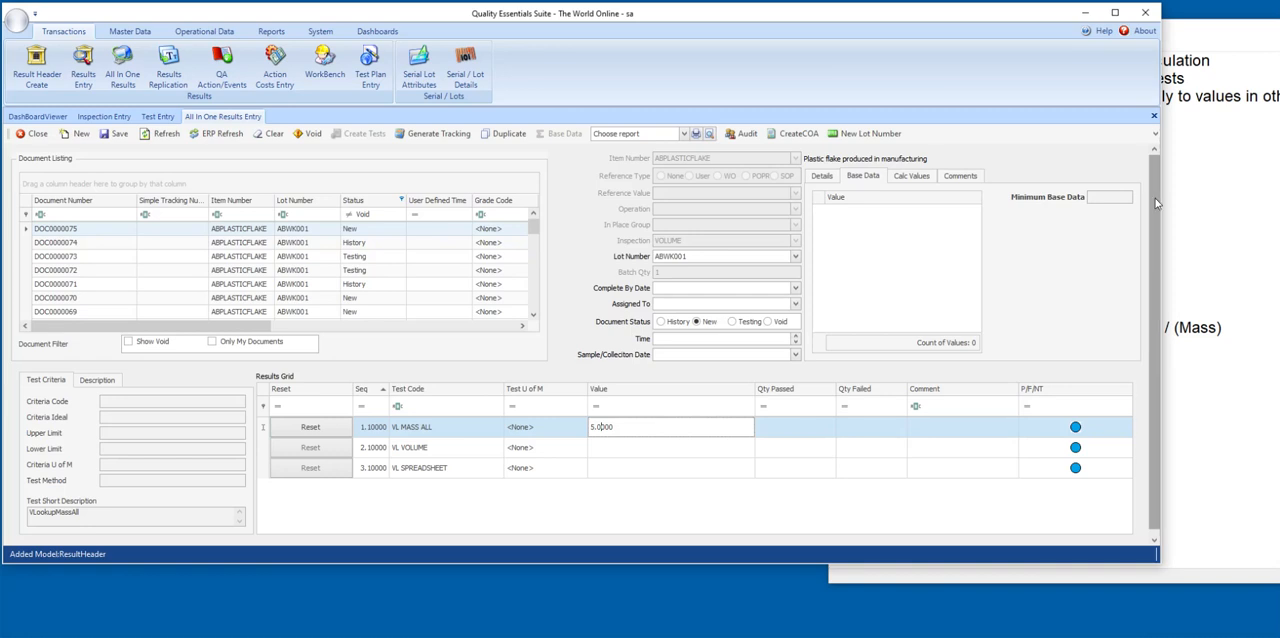
click(1247, 196)
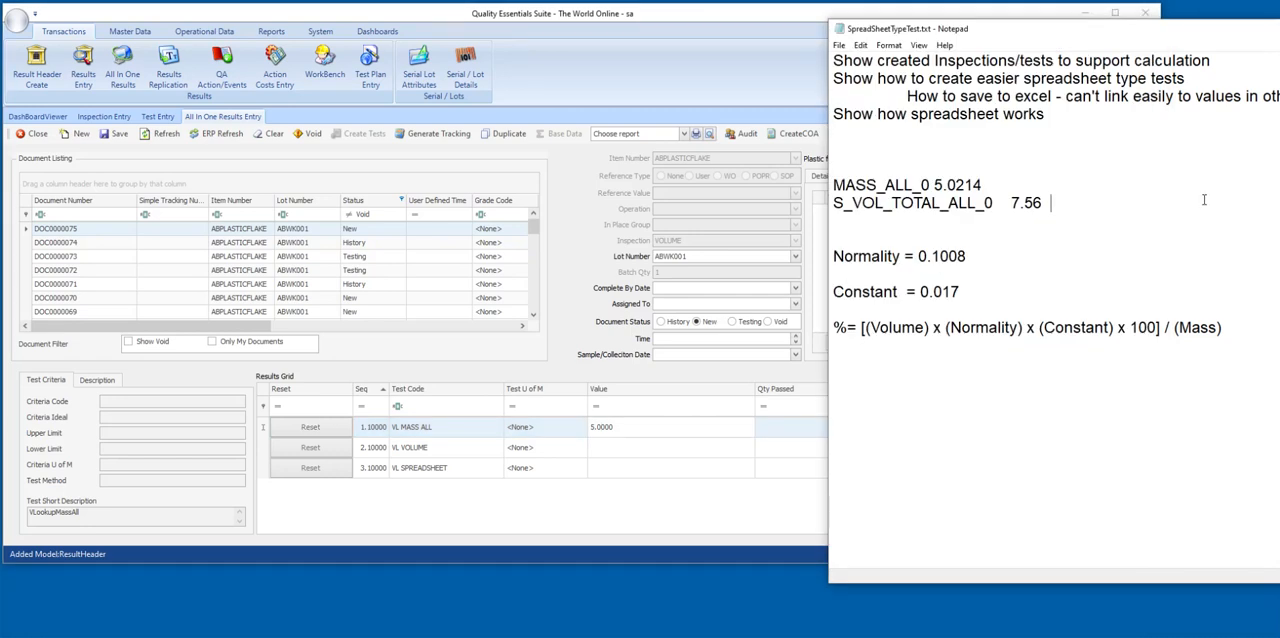
click(599, 427)
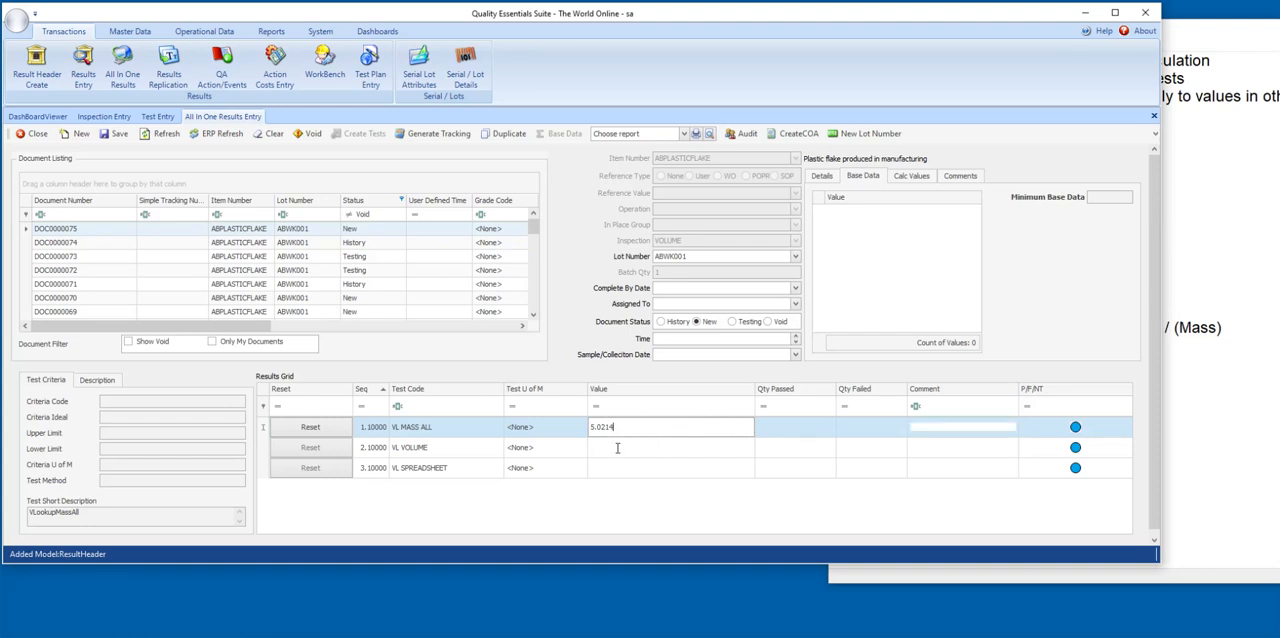
Enter 7.56, the S_VOL_TOTAL_ALL_0 value from the notes, as the VL VOLUME result.
click(617, 448)
click(1171, 248)
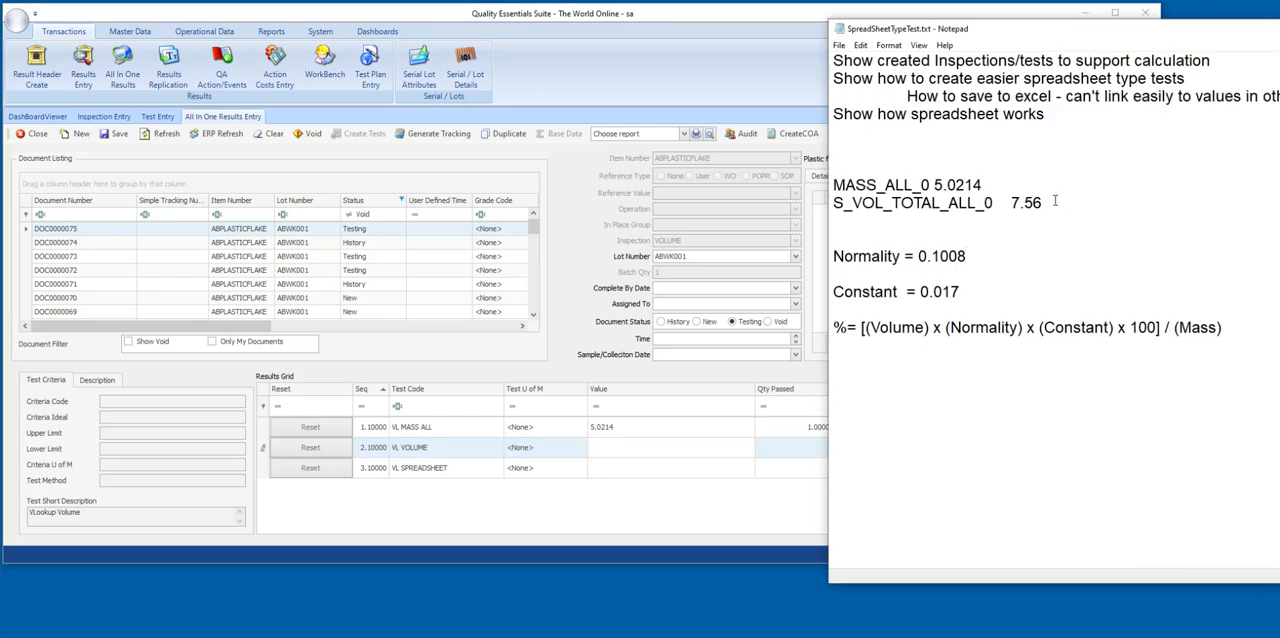
click(603, 446)
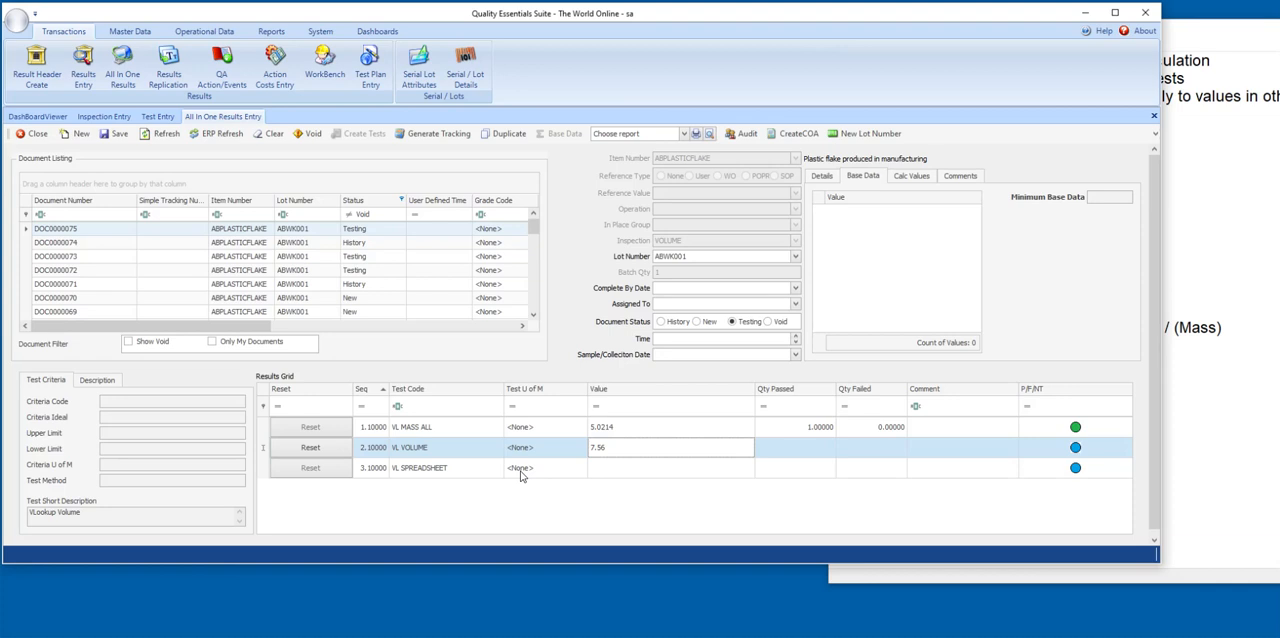
View the VL SPREADSHEET result's spreadsheet and examine its ResultsData, UserDefined and BaseData sheets.
click(520, 468)
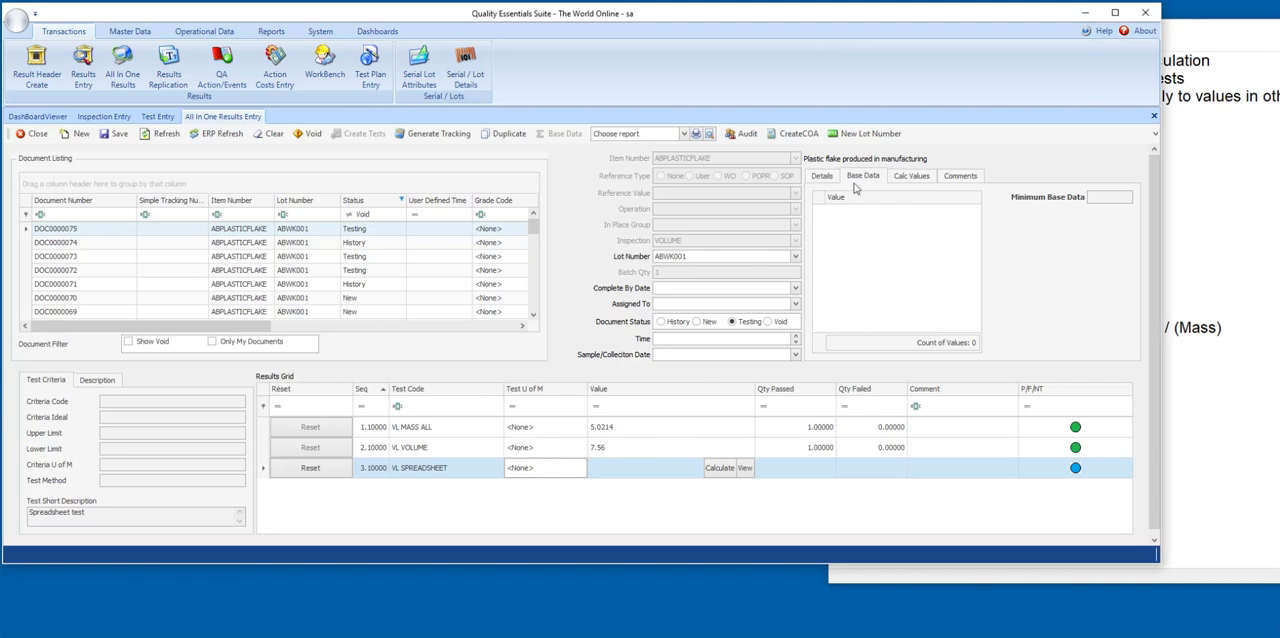
click(746, 469)
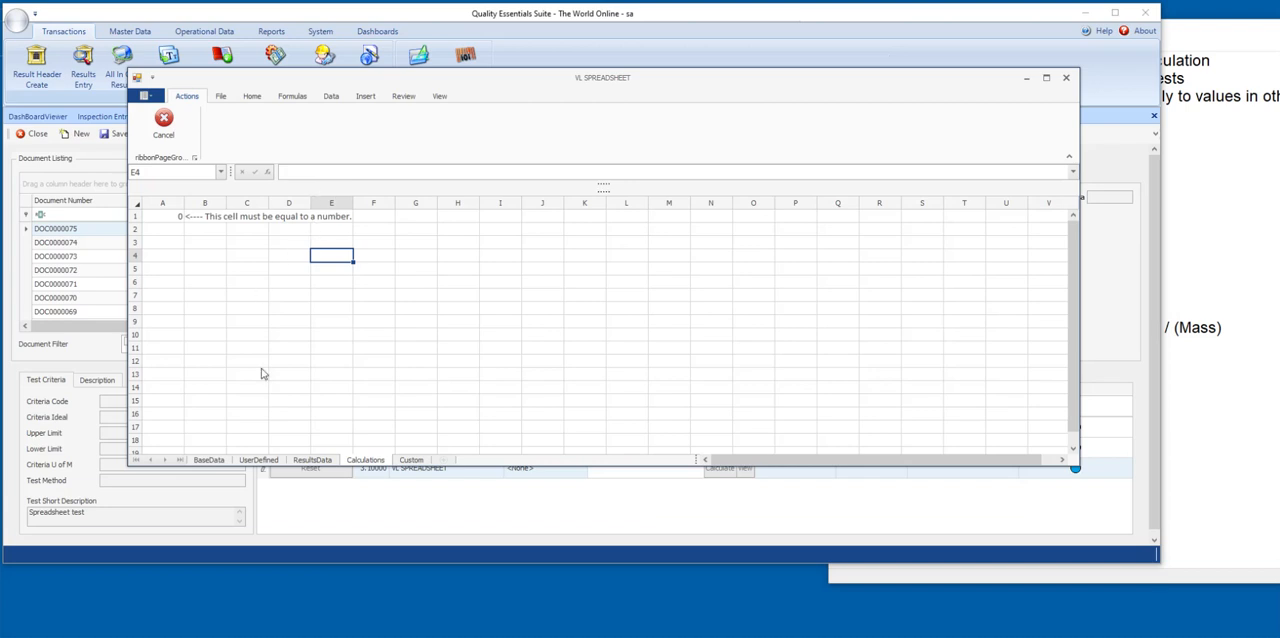
click(312, 460)
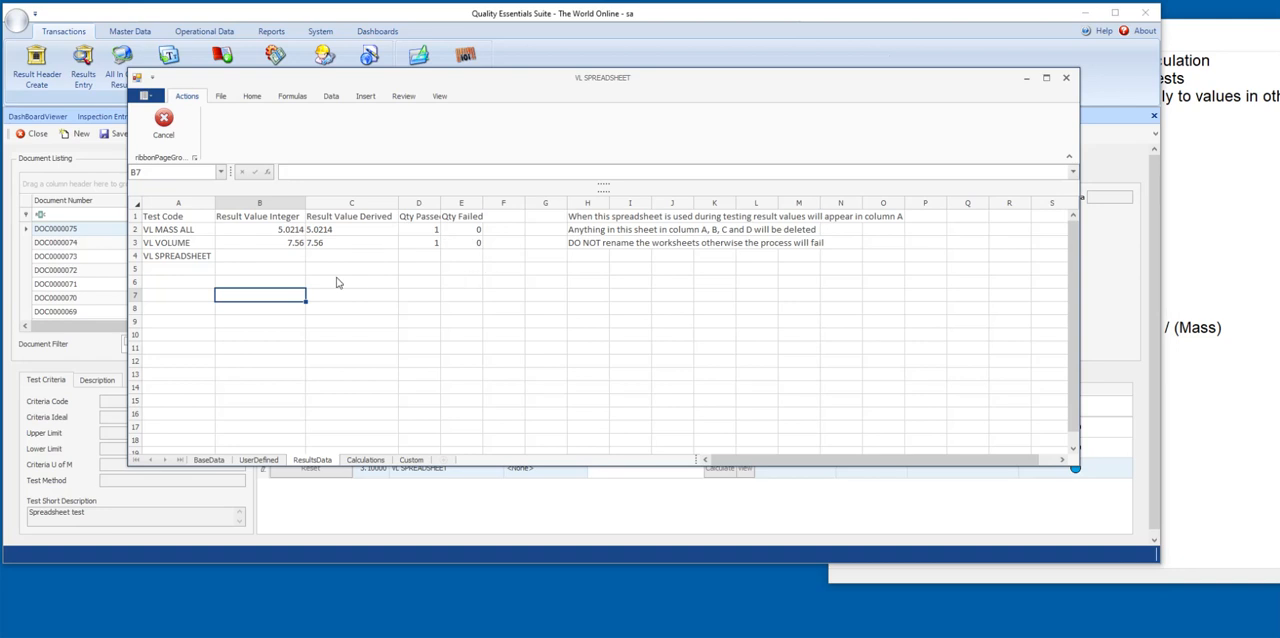
click(258, 460)
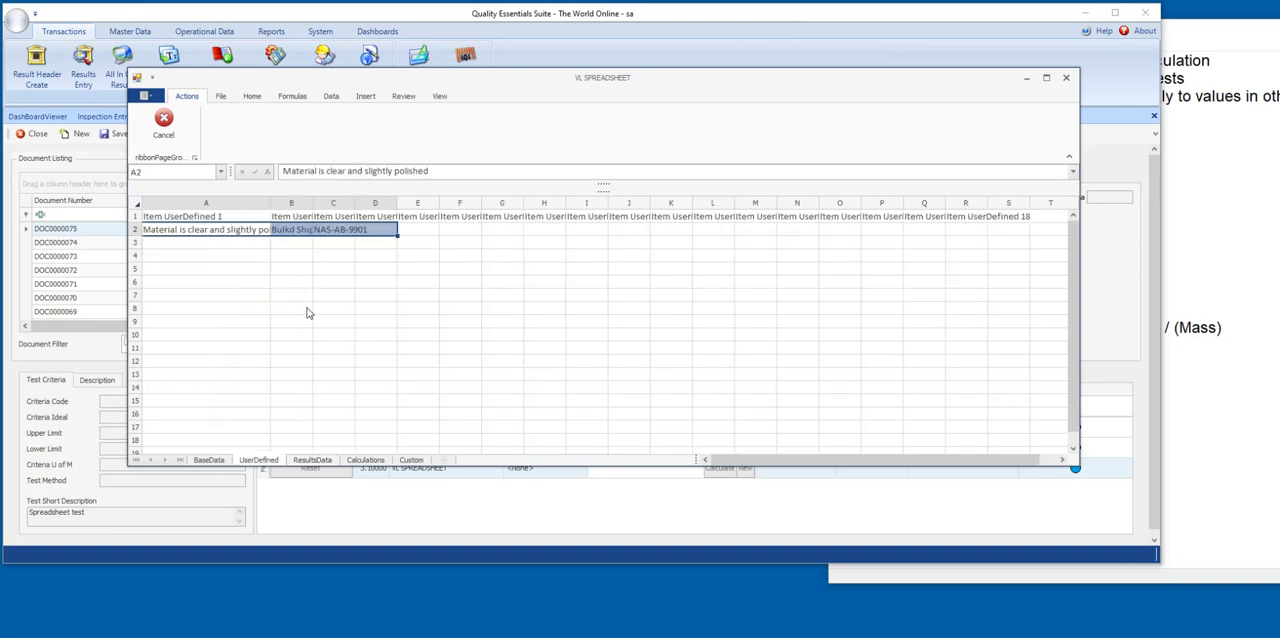
click(281, 230)
click(360, 230)
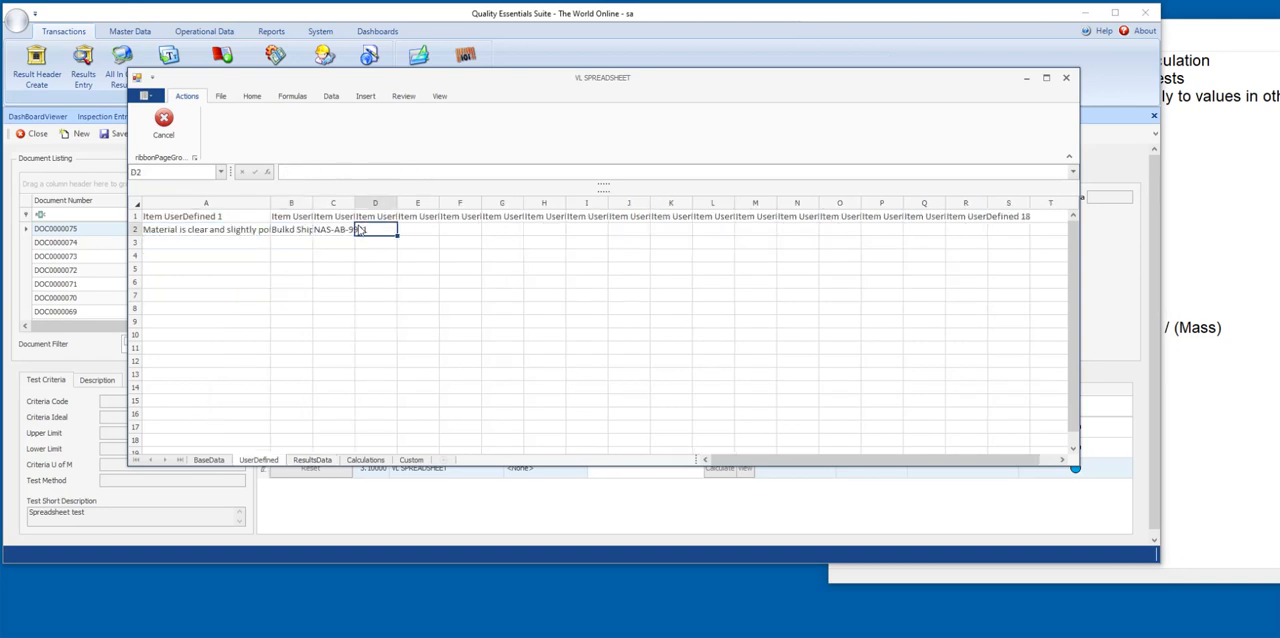
click(212, 461)
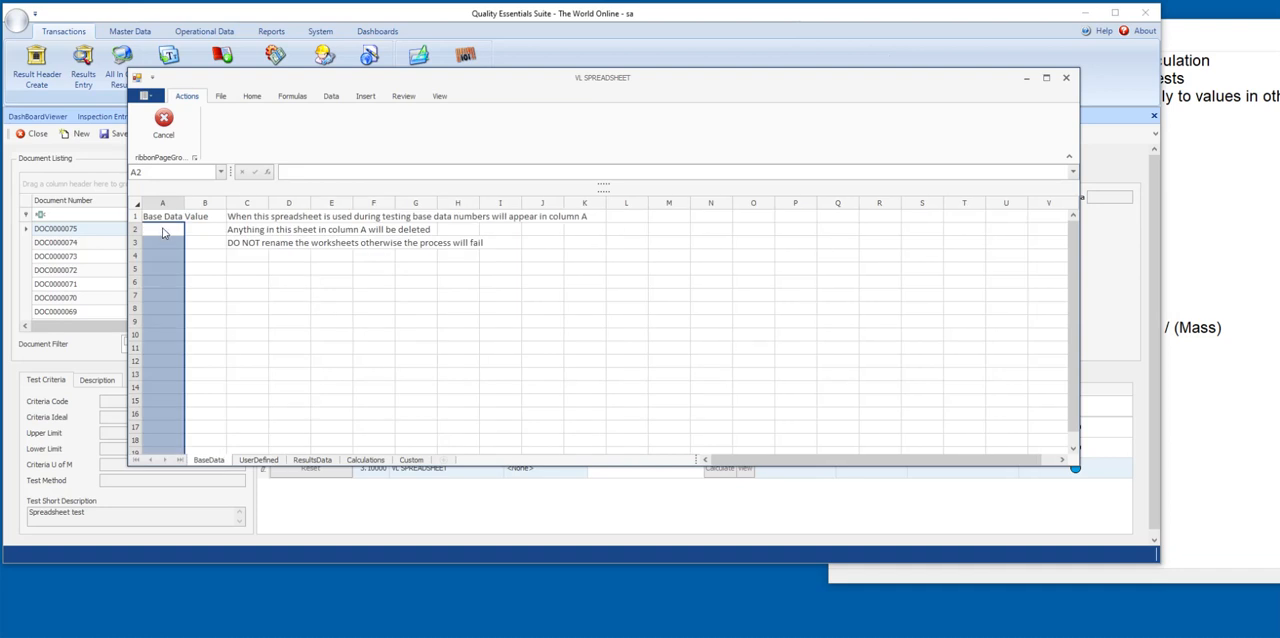
drag(163, 238, 150, 378)
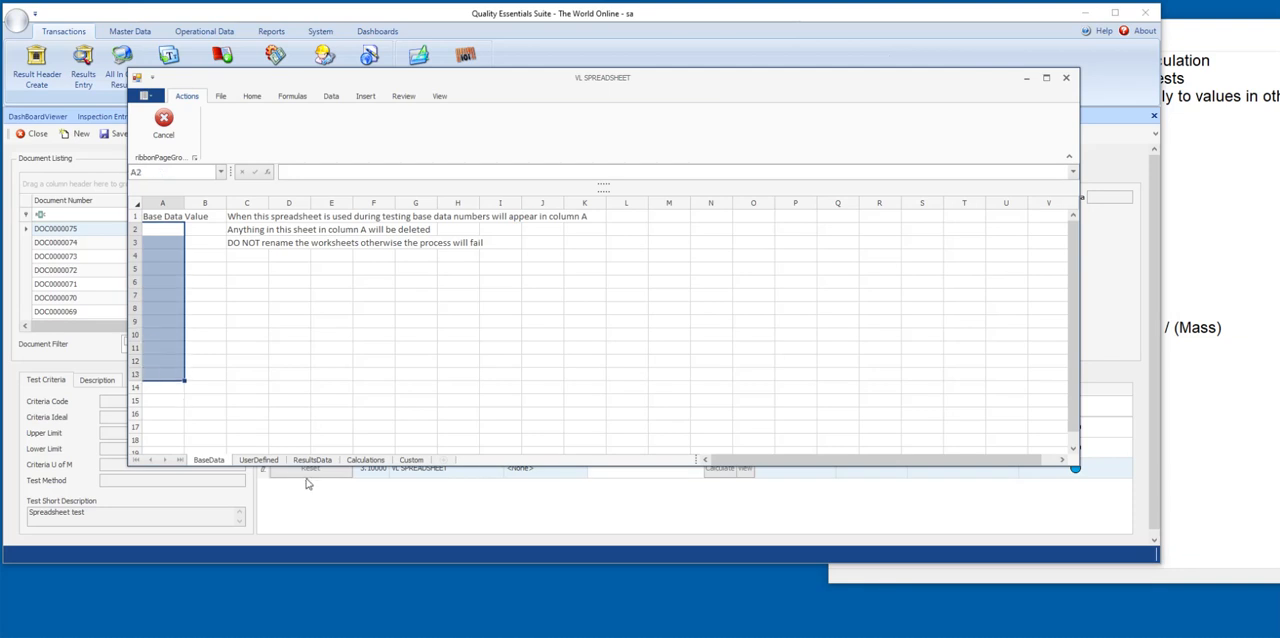
Examine cell A1 on the Calculations sheet and the free calculation area on the Custom sheet.
click(366, 461)
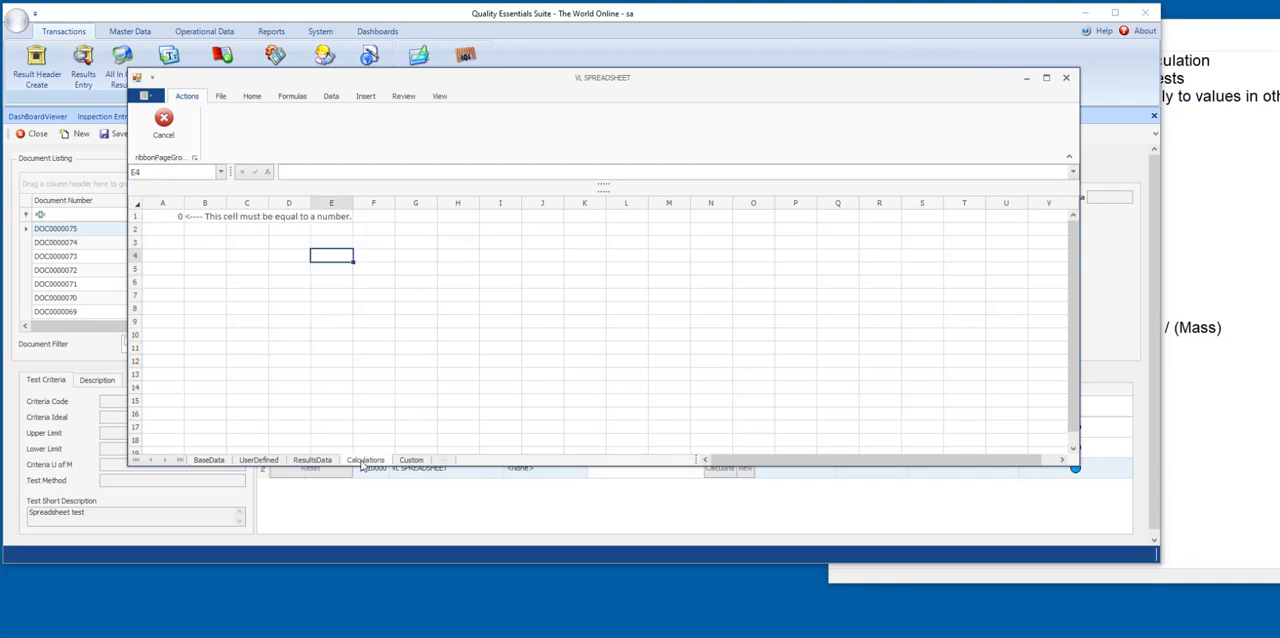
click(172, 220)
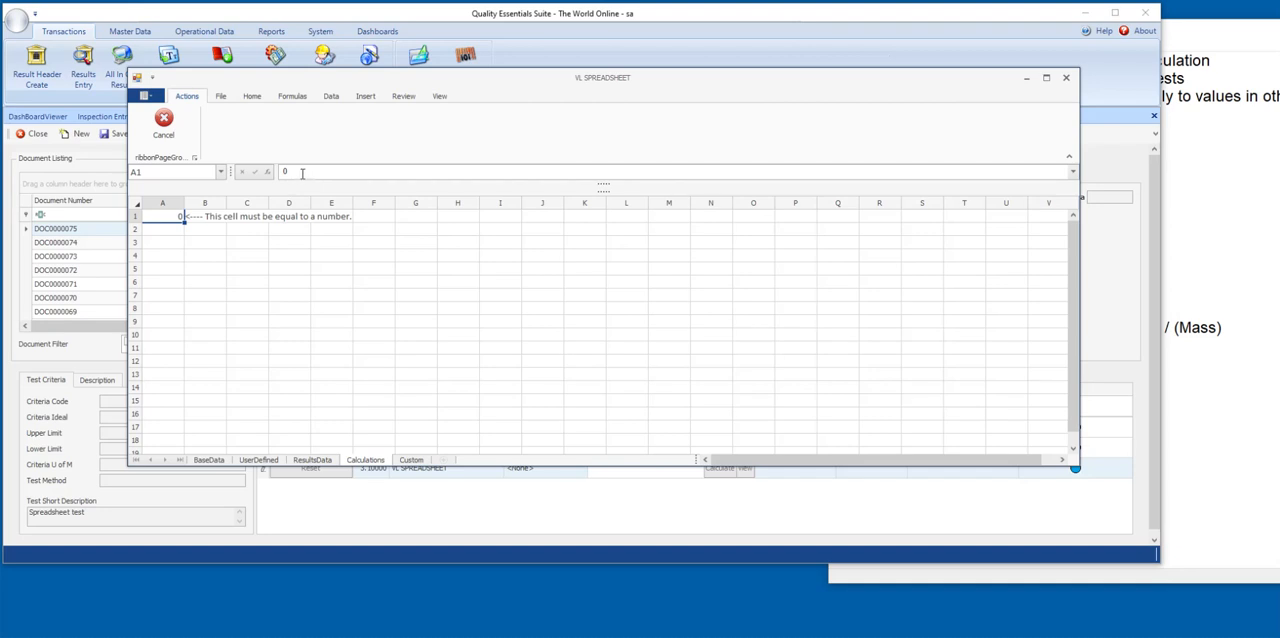
click(412, 461)
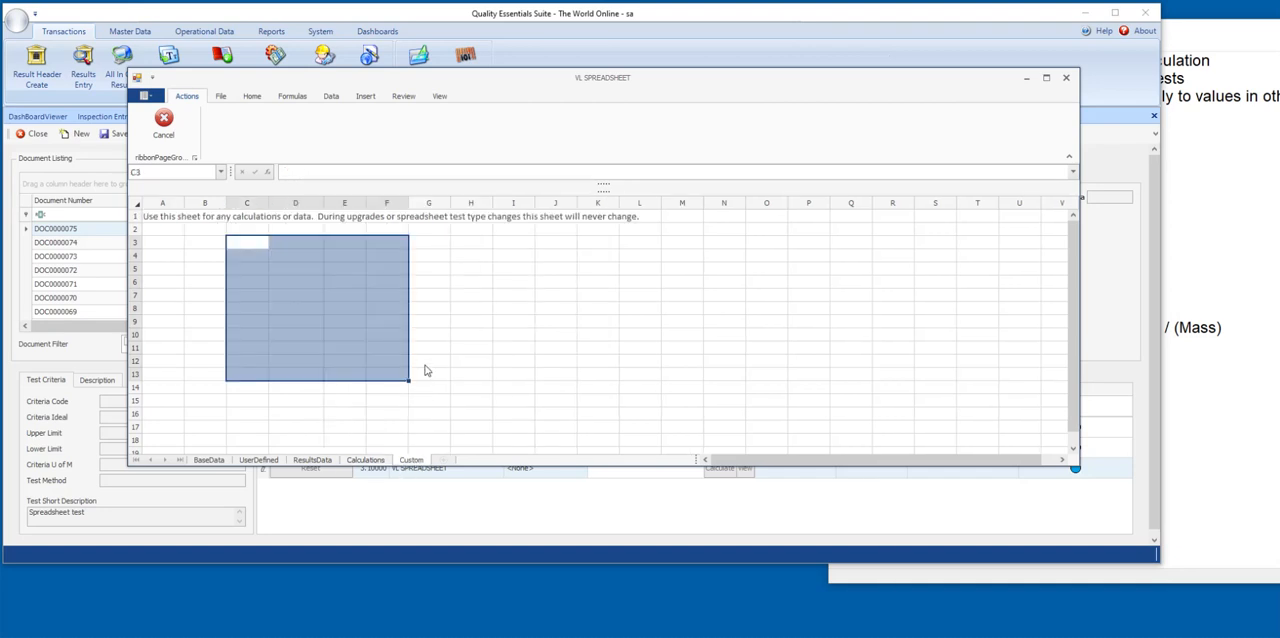
click(455, 322)
drag(218, 258, 632, 387)
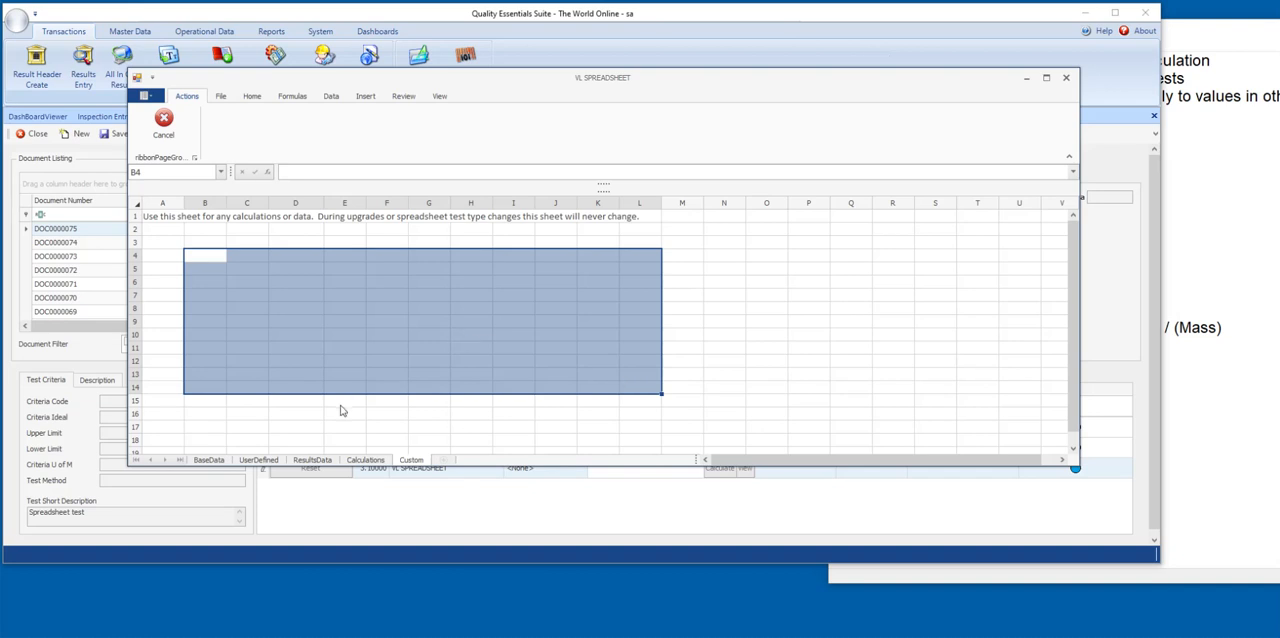
Inspect the empty cells beside the results in columns F and G of ResultsData, and revisit the Calculations and Custom sheets.
click(312, 460)
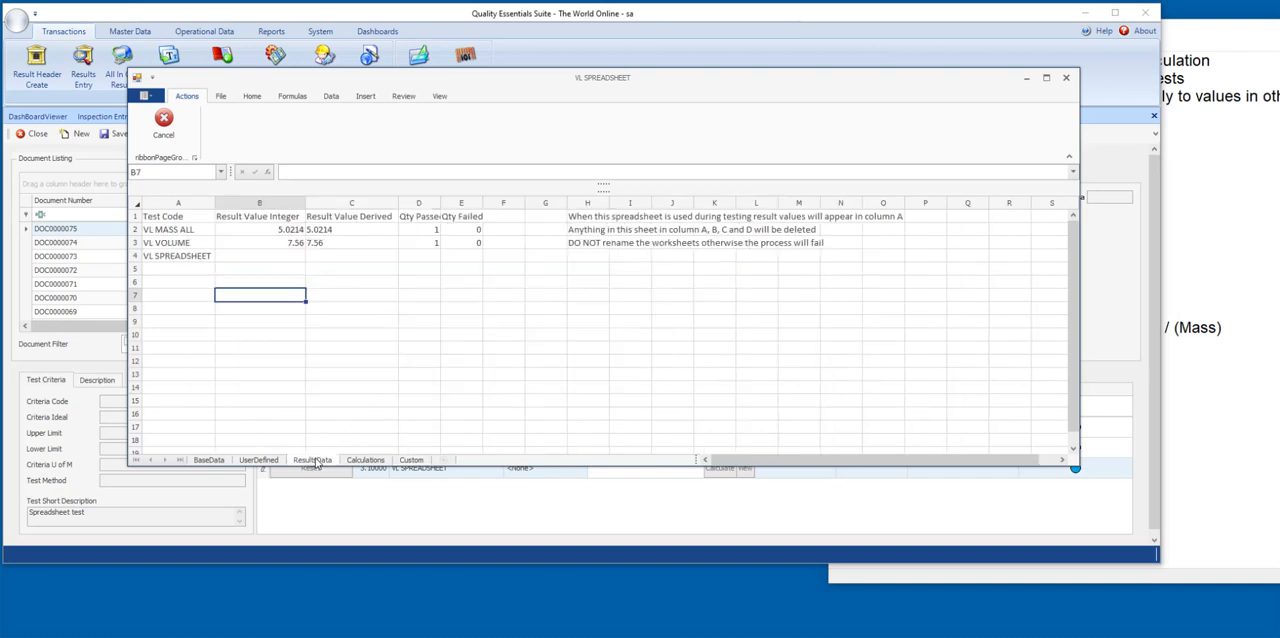
click(503, 257)
click(503, 232)
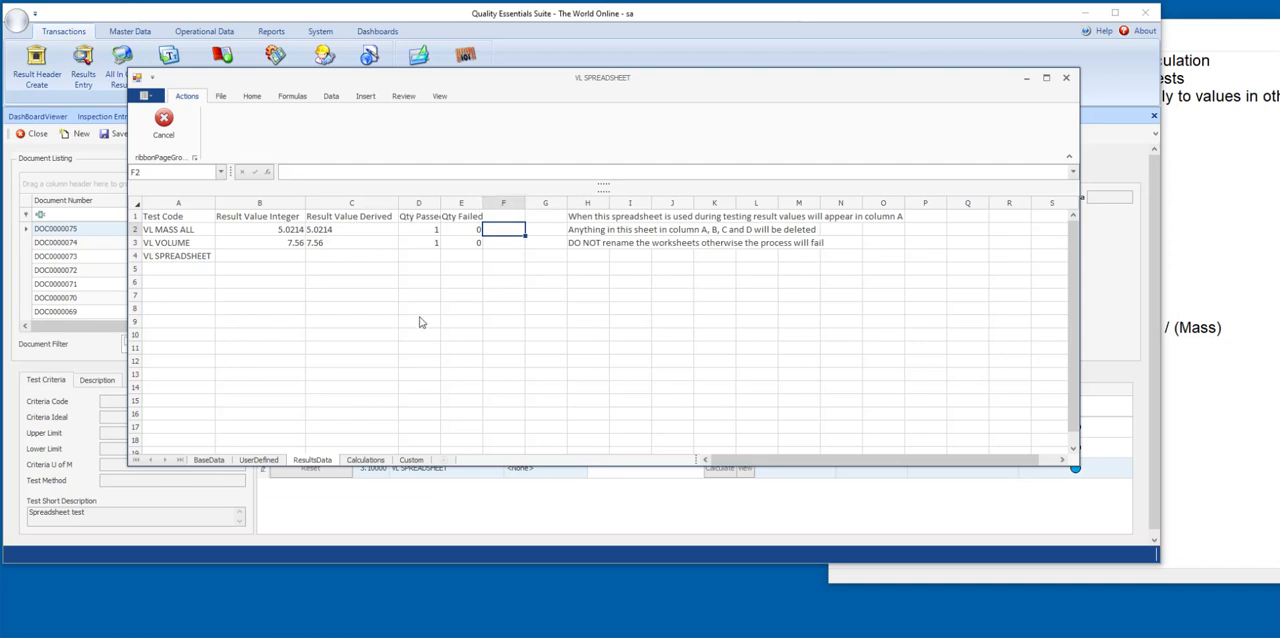
drag(505, 229, 531, 287)
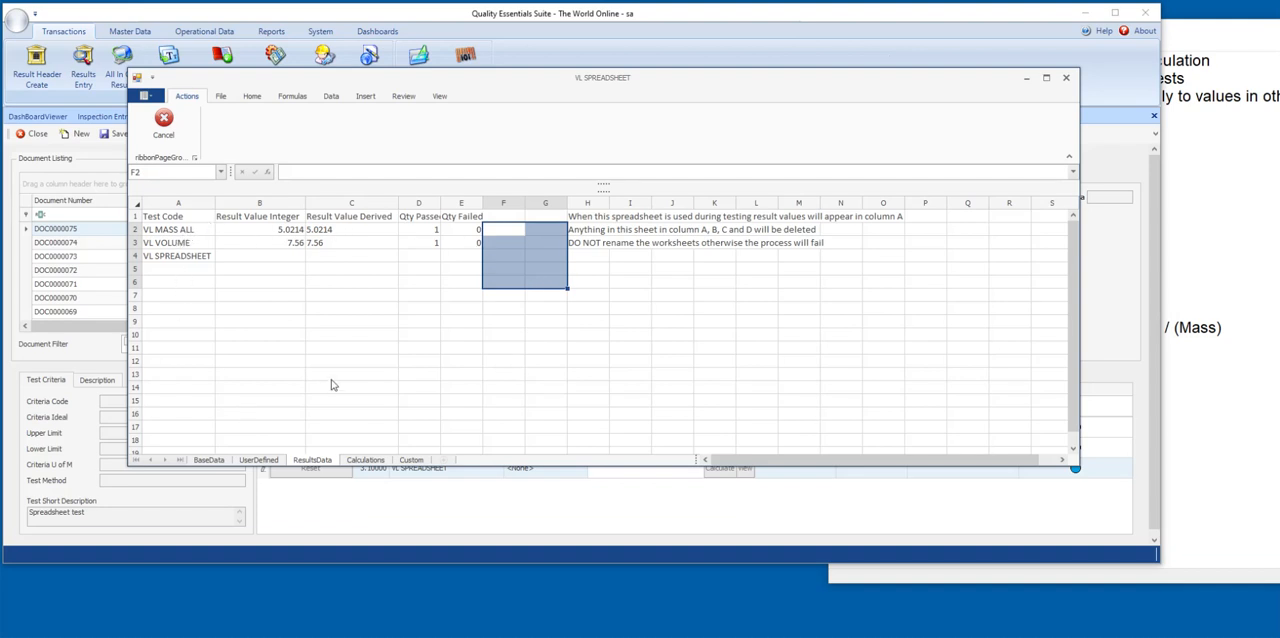
click(473, 284)
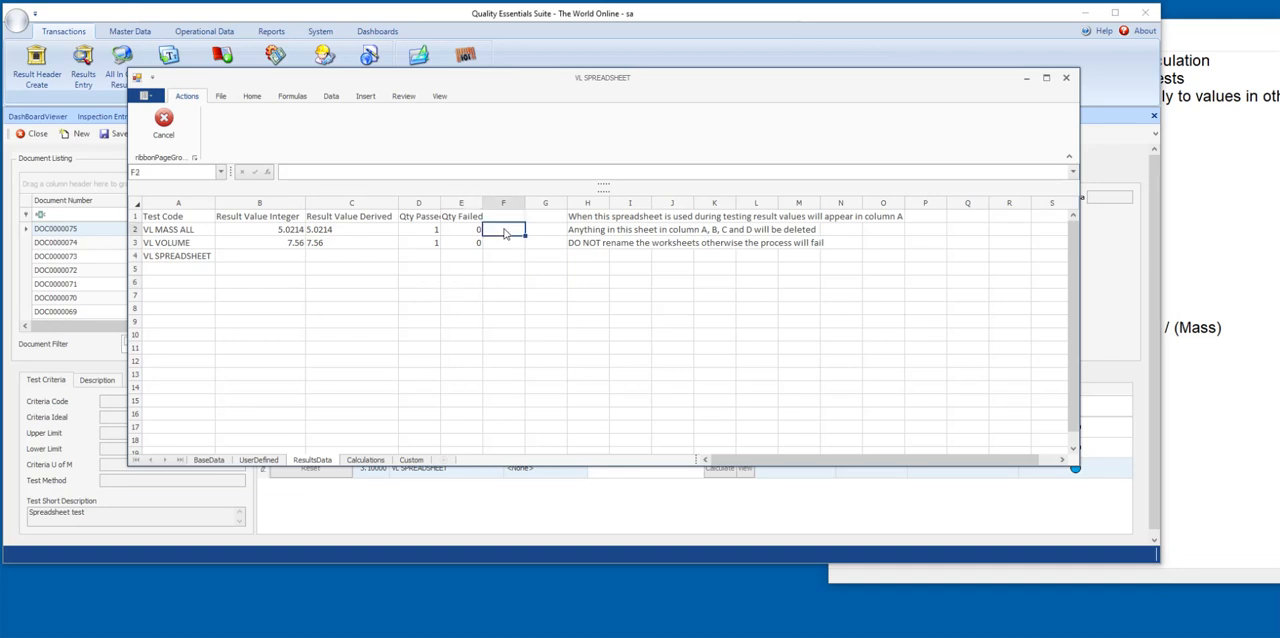
drag(505, 233, 560, 354)
click(420, 312)
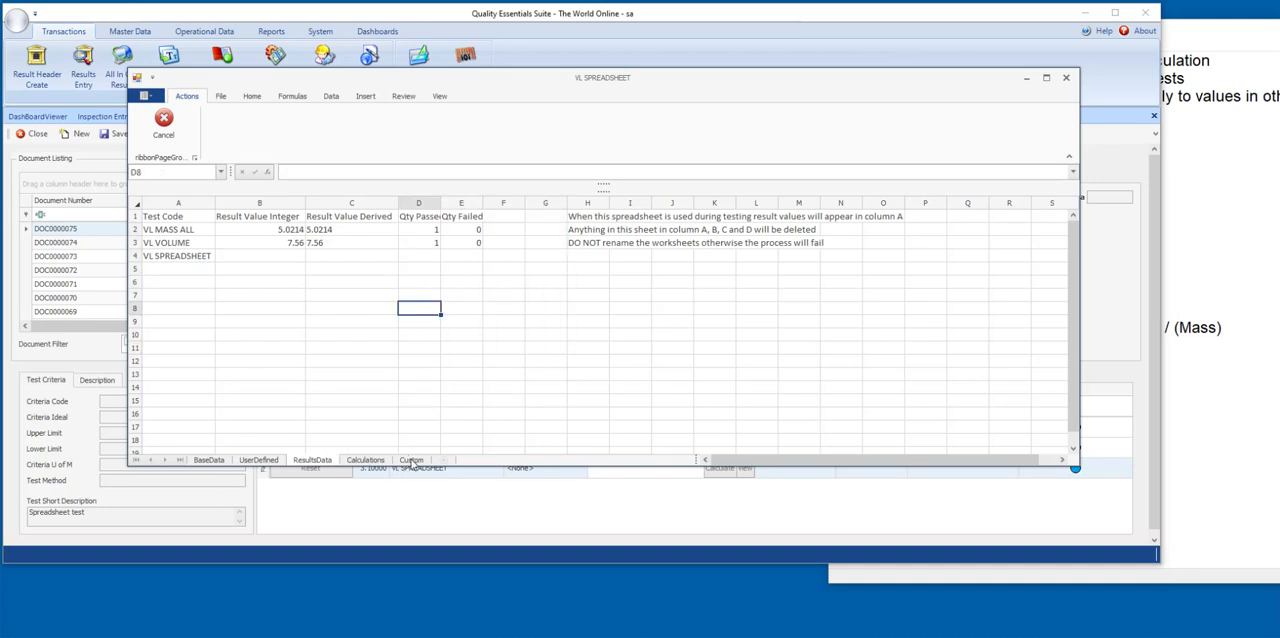
click(367, 462)
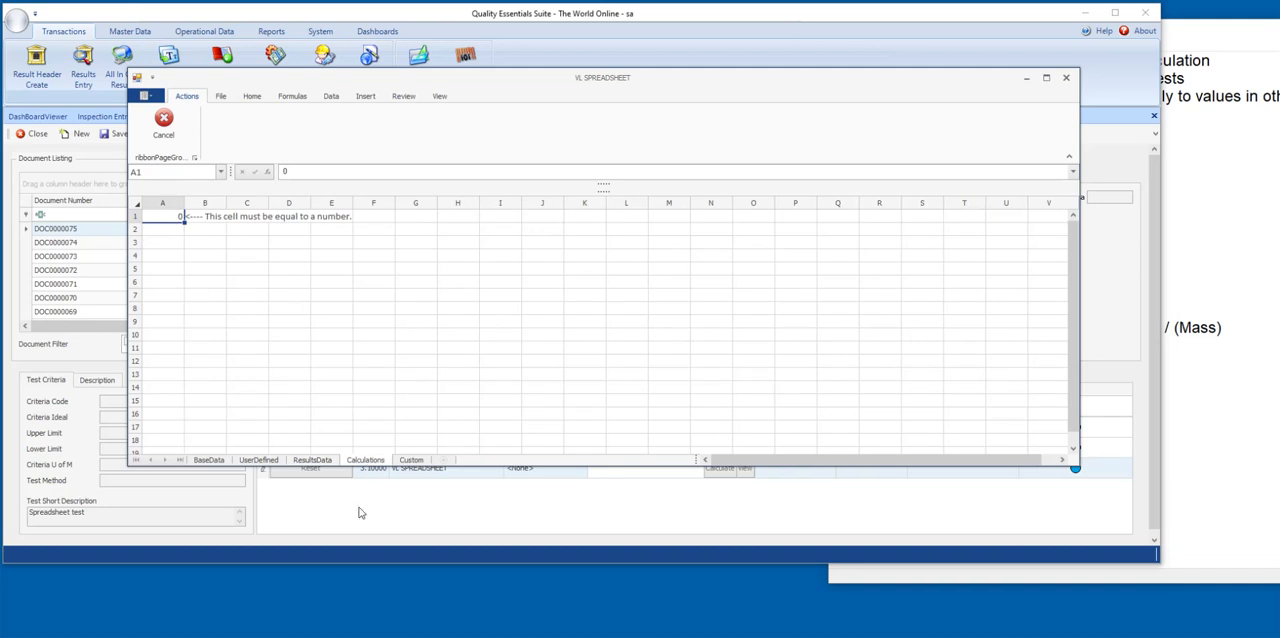
click(411, 460)
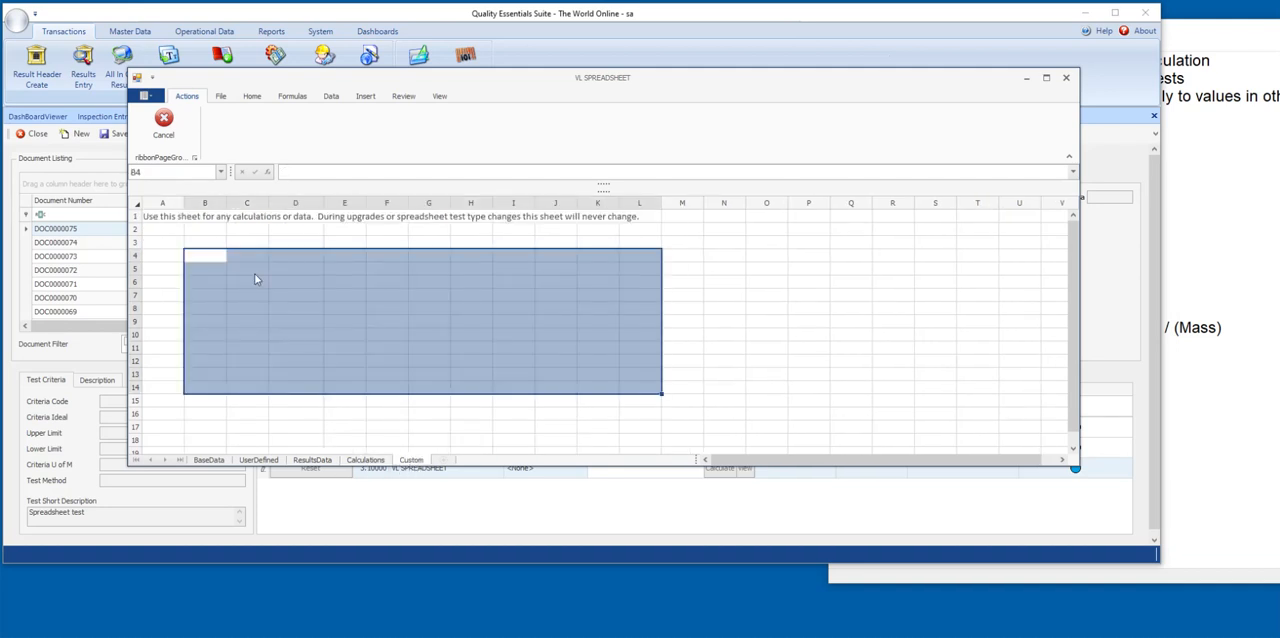
click(255, 243)
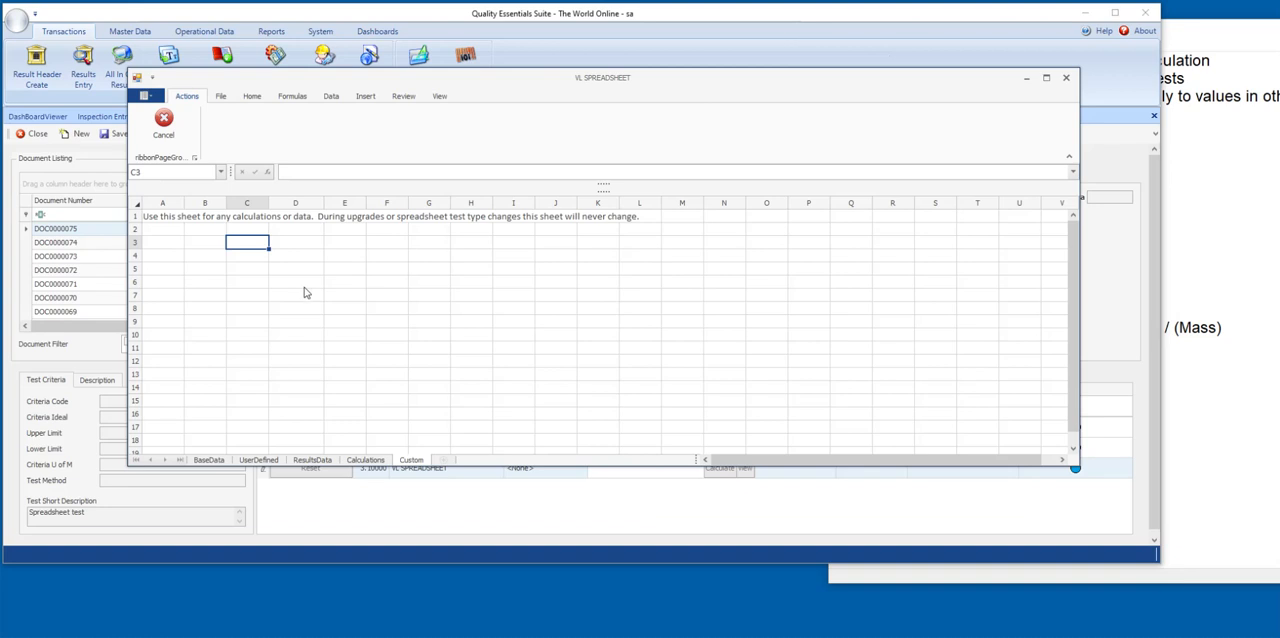
Save the spreadsheet as the Excel workbook Temp Spreadsheet.xlsx in Downloads, replacing the existing file, and close the spreadsheet viewer.
click(224, 96)
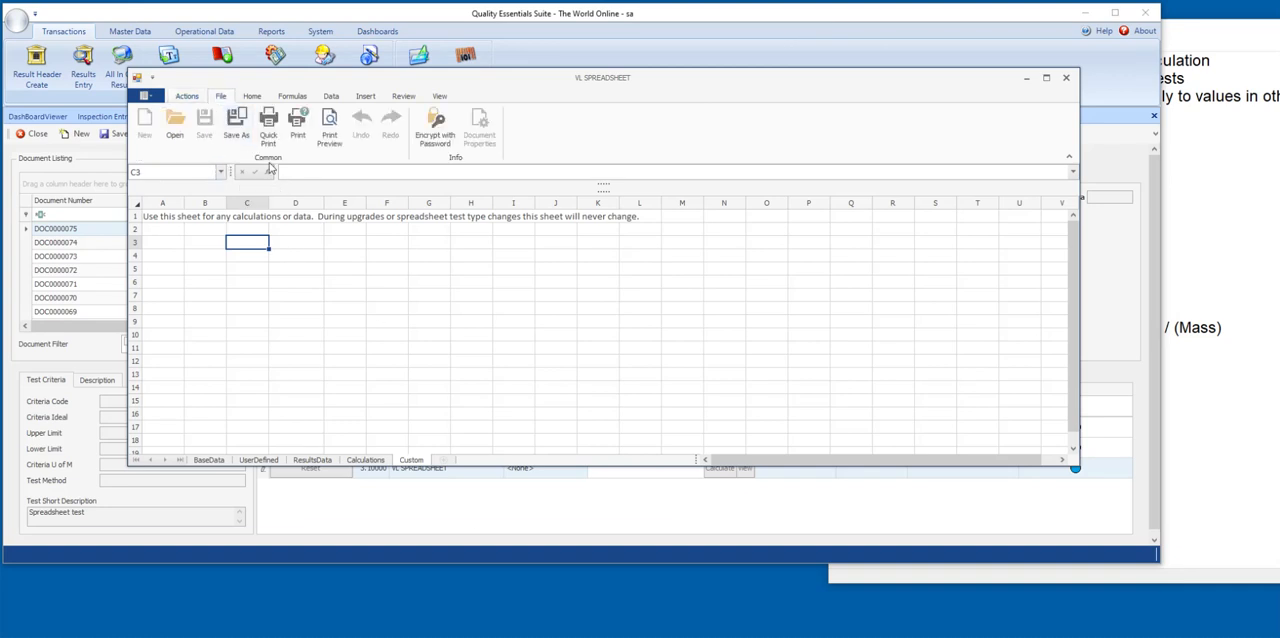
click(236, 121)
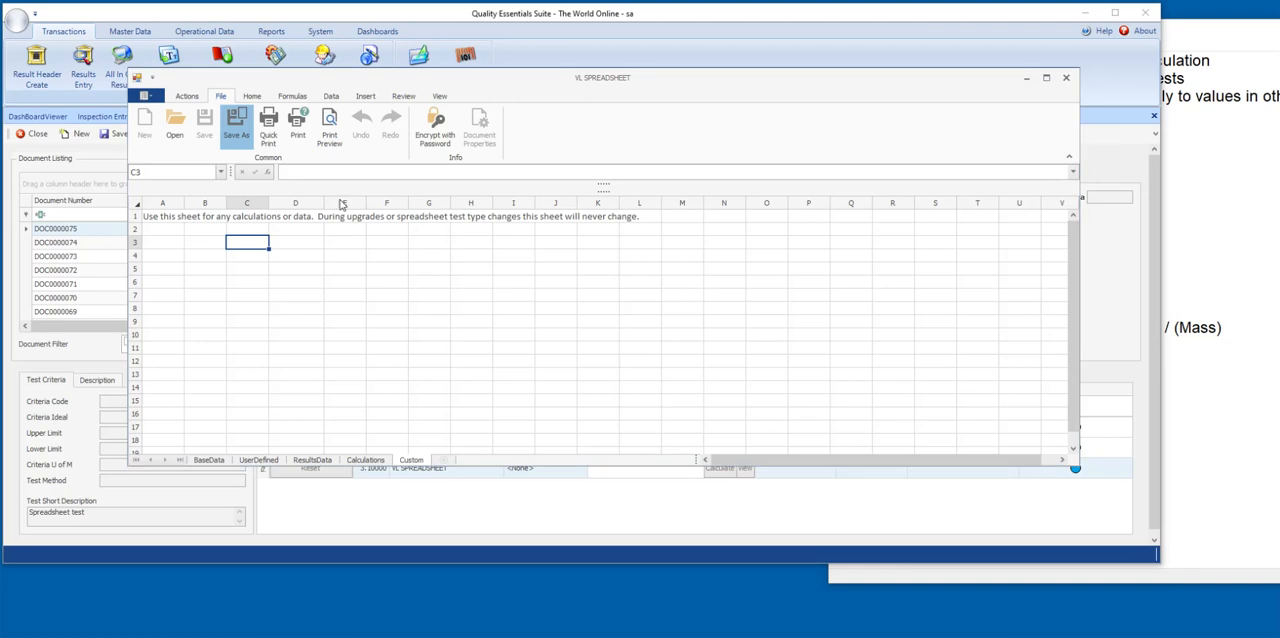
click(298, 182)
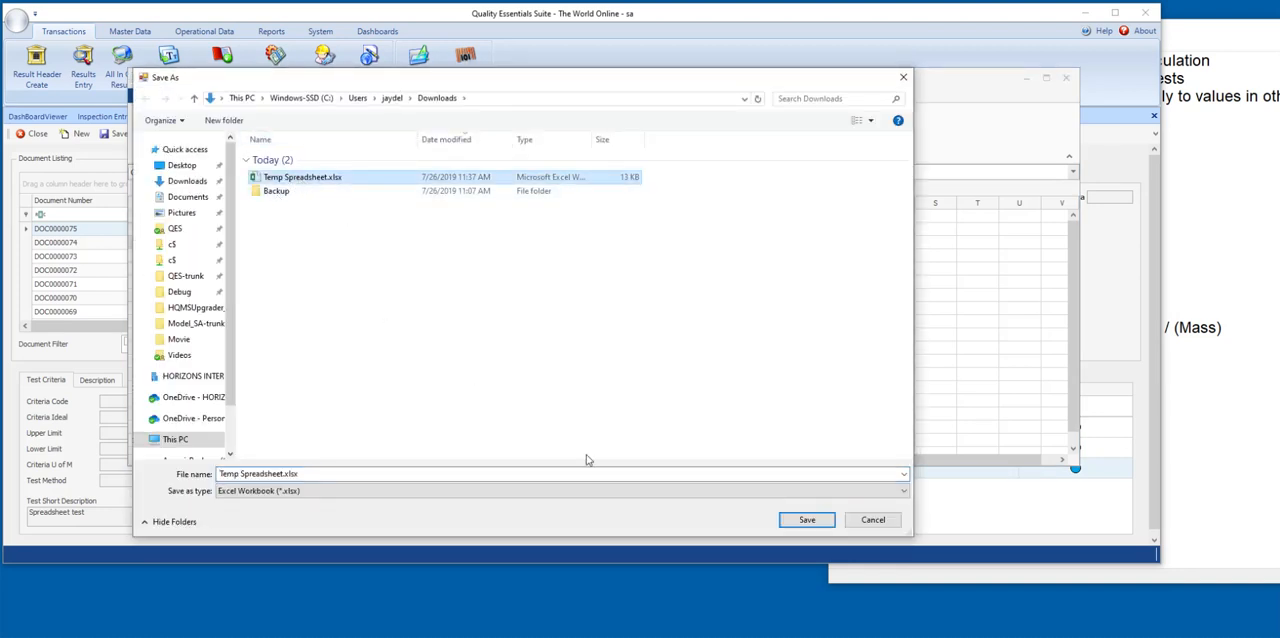
click(807, 519)
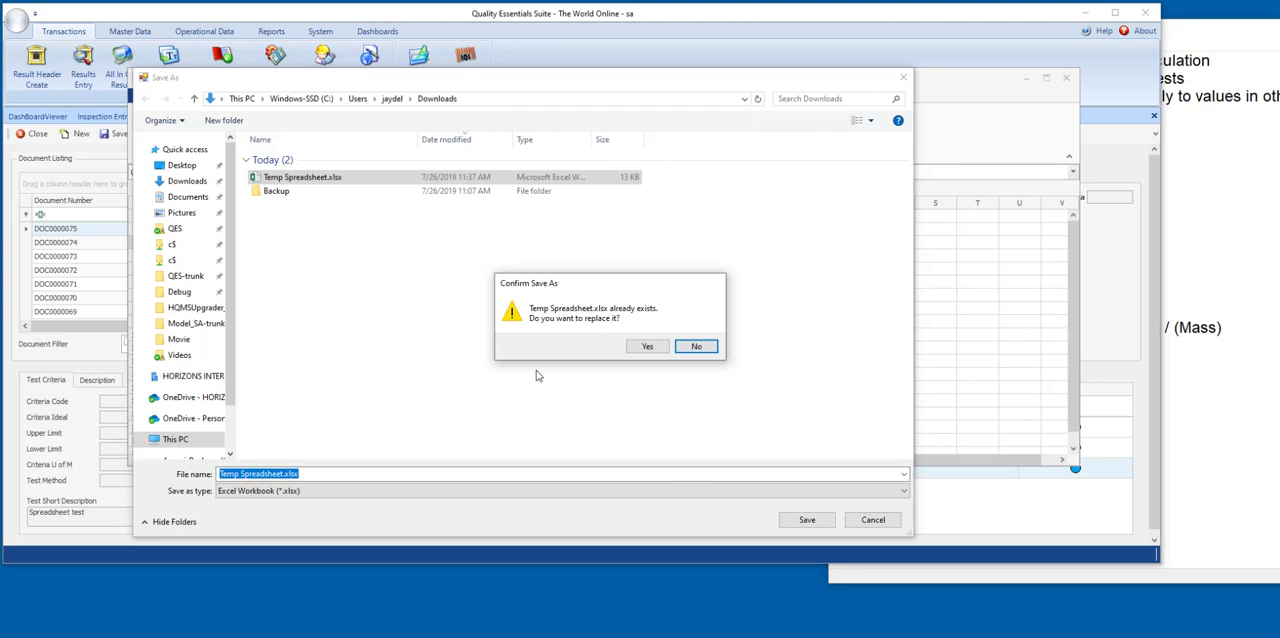
click(633, 346)
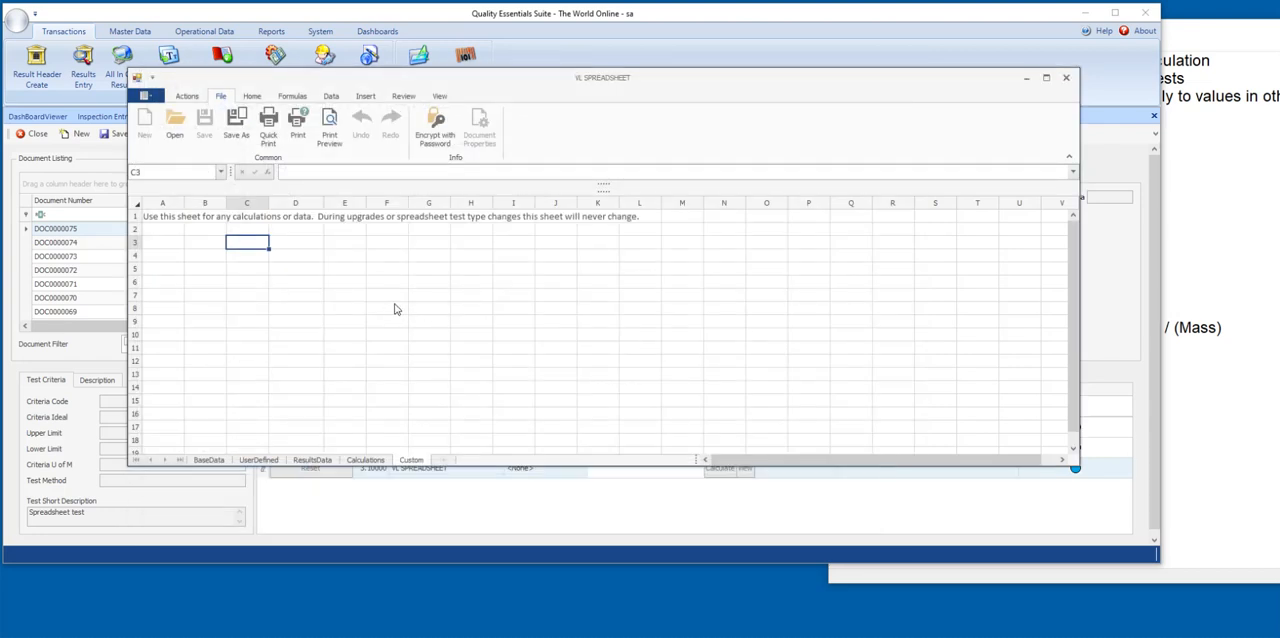
click(360, 284)
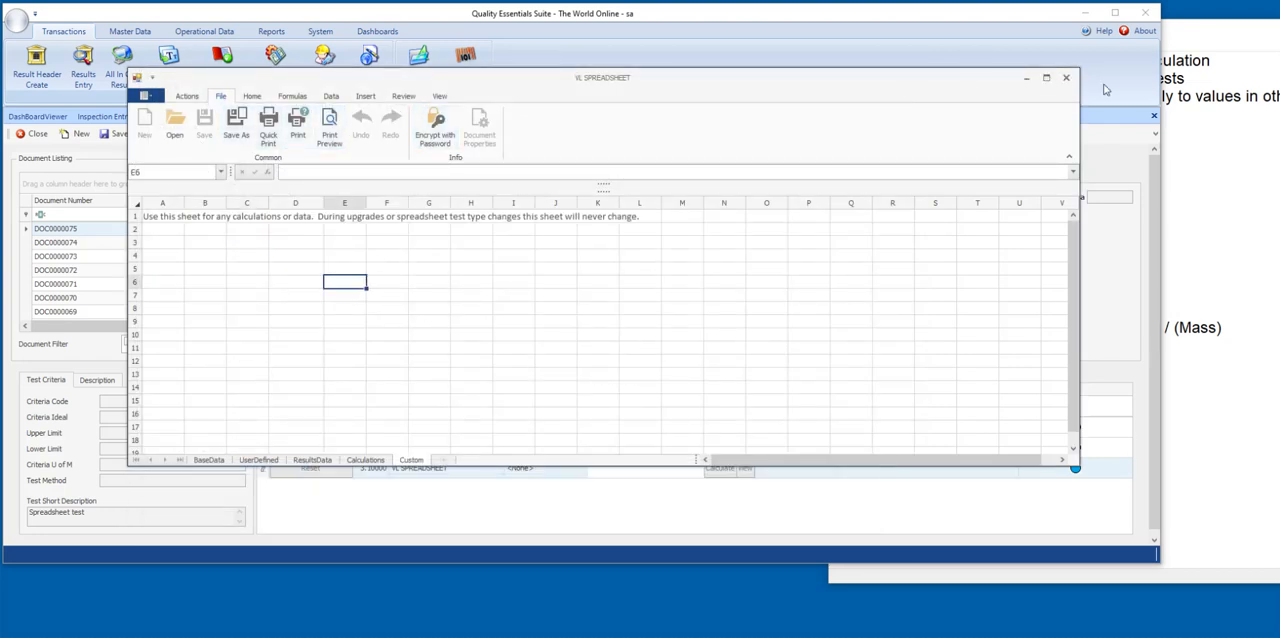
click(1067, 78)
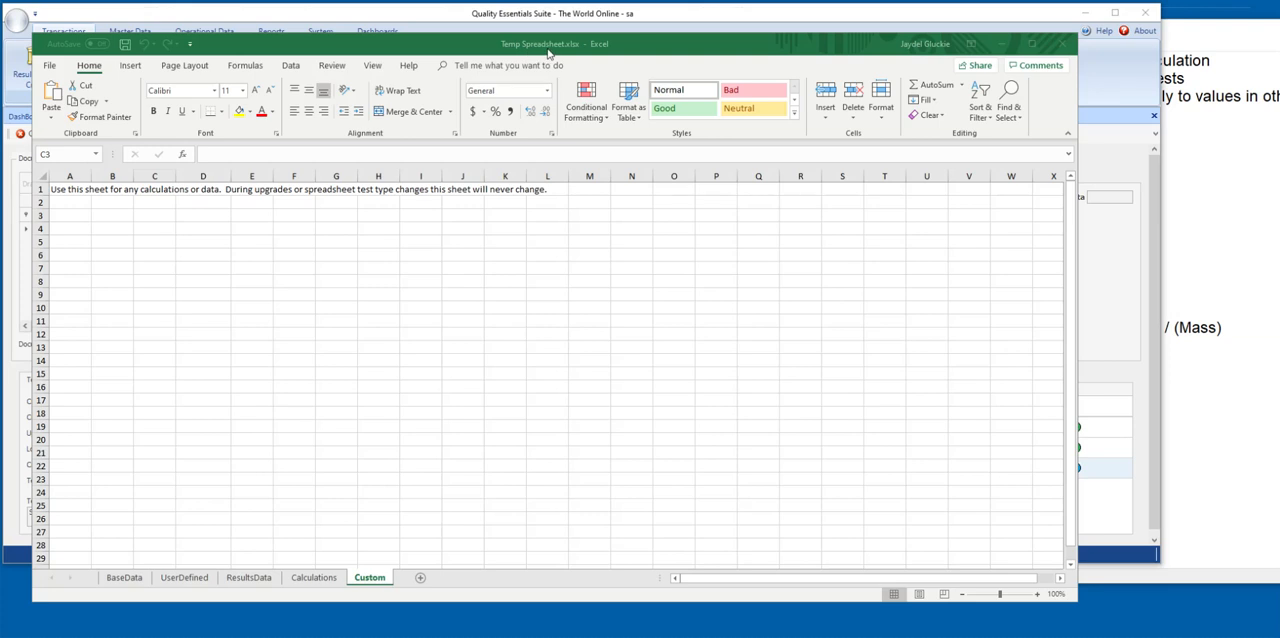
Switch to Temp Spreadsheet.xlsx in Excel and copy the percentage formula text from the Notepad notes into cell C5 of the Custom sheet.
click(258, 578)
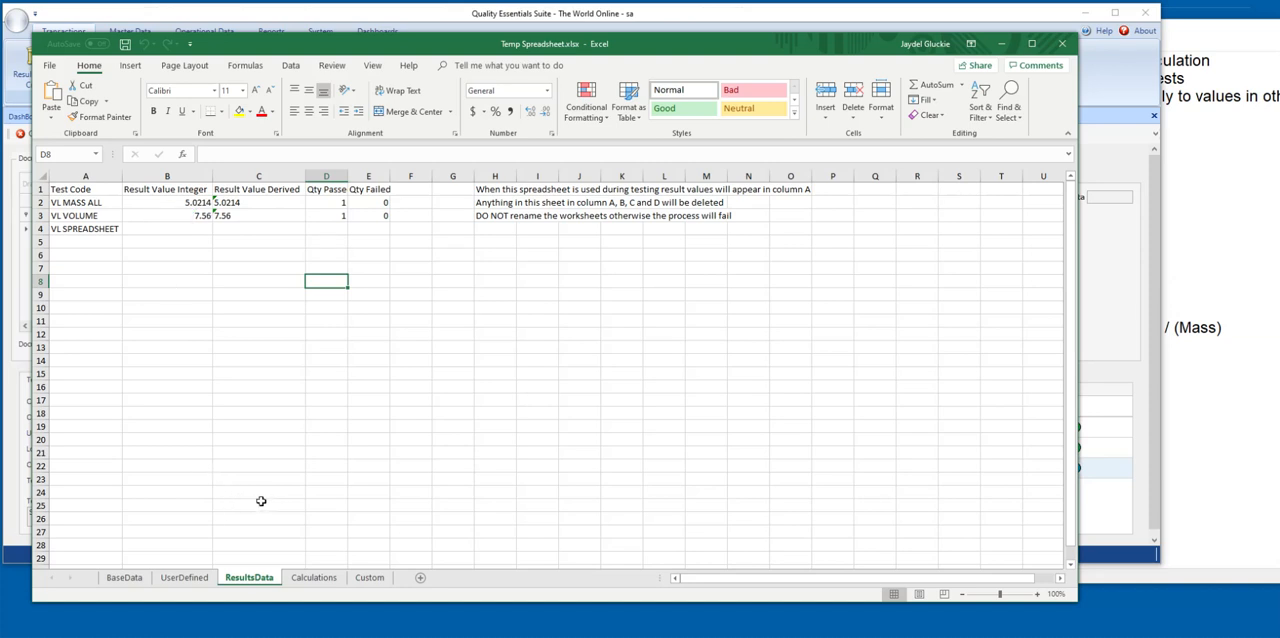
click(369, 578)
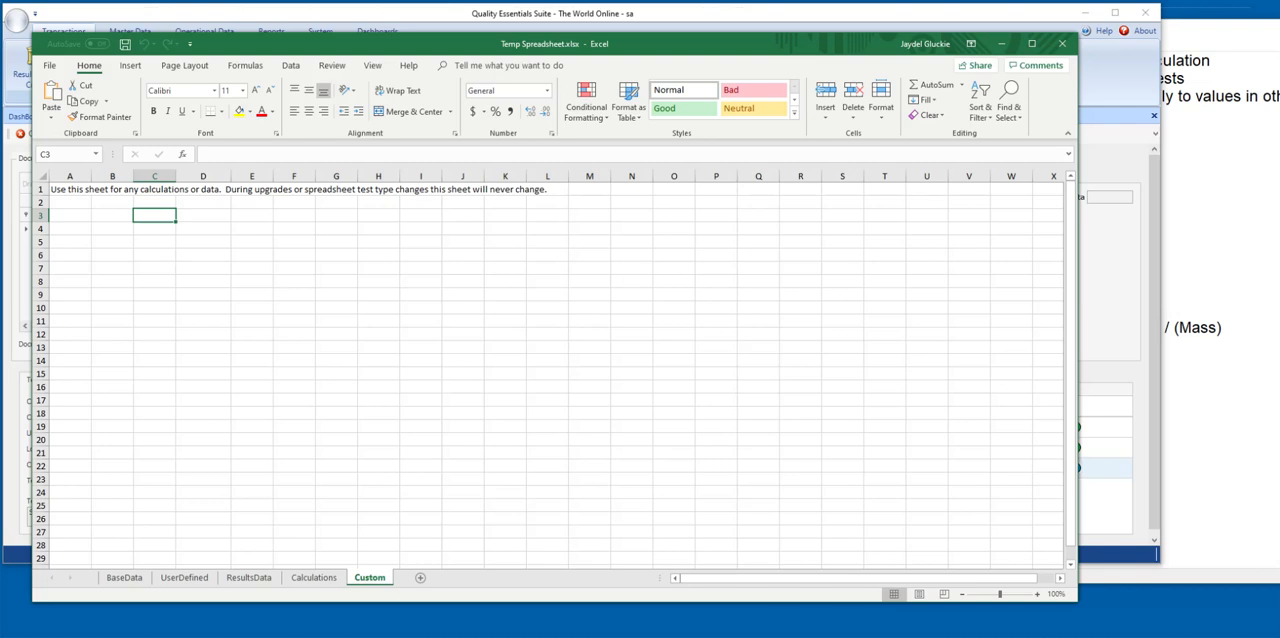
click(201, 215)
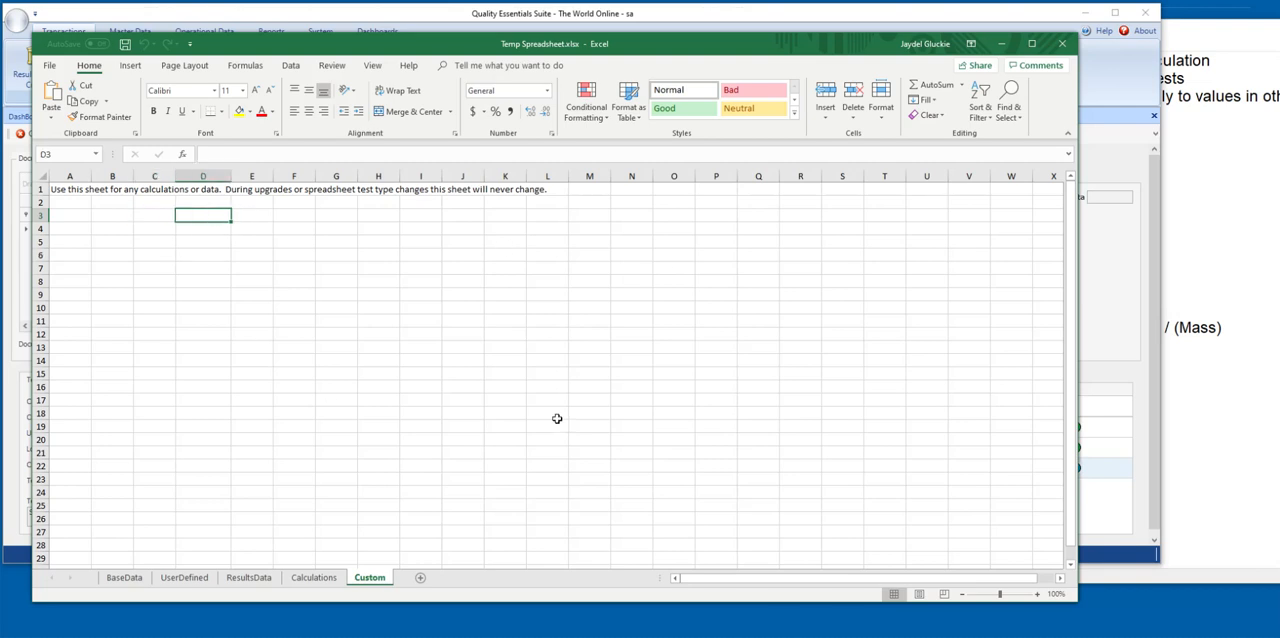
click(1230, 55)
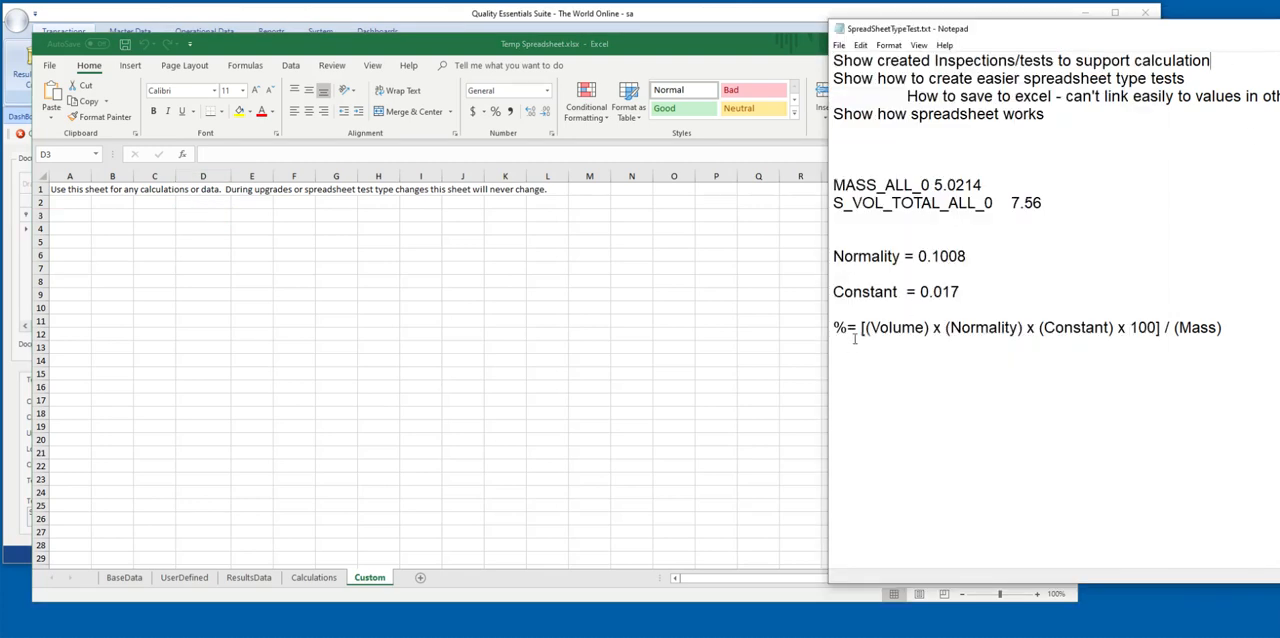
drag(1222, 330, 777, 320)
key(ctrl+c)
click(174, 262)
click(165, 242)
key(ctrl+v)
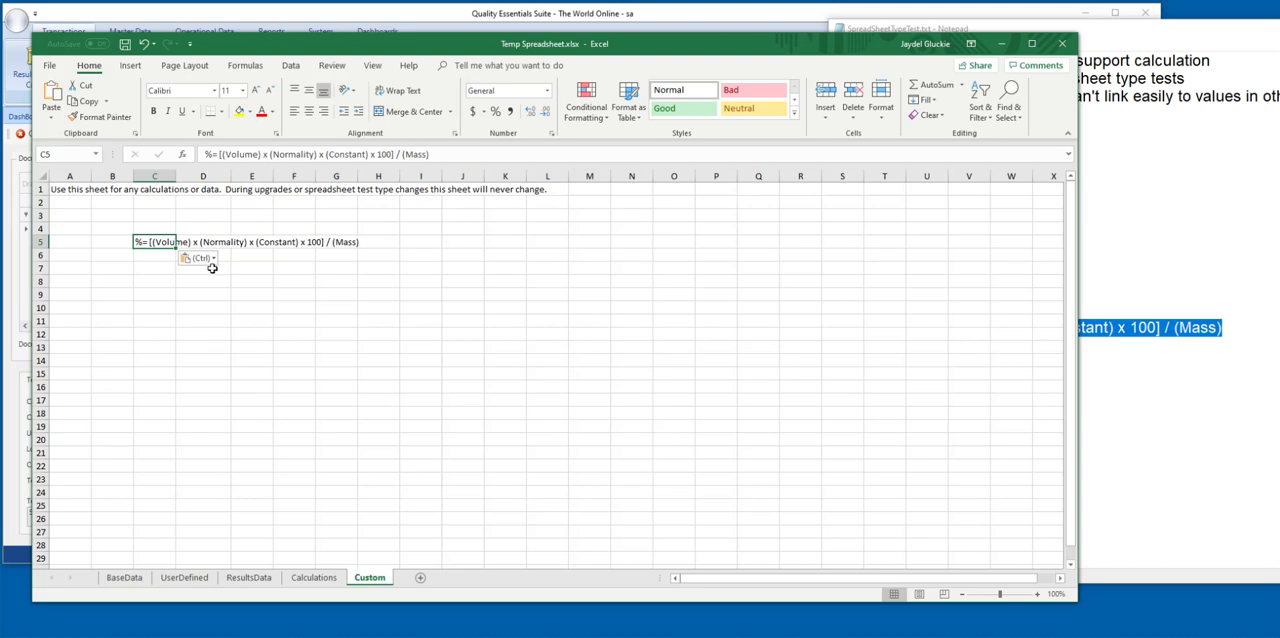
key(Return)
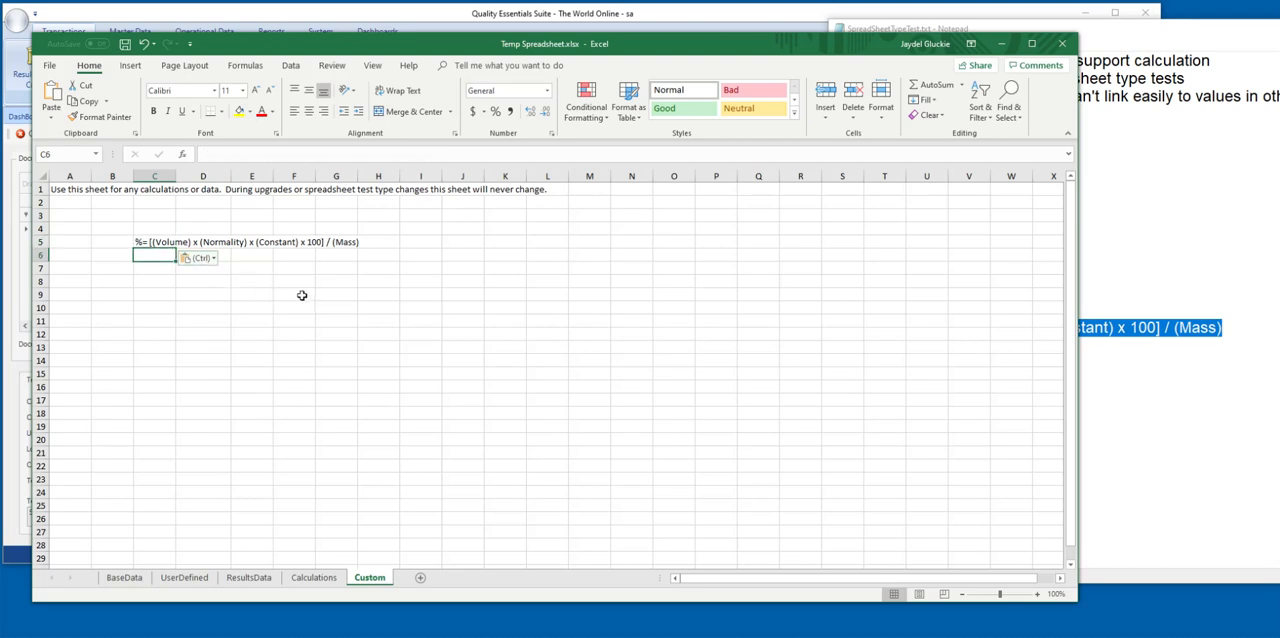
Enter the labels Mass in G8 and Volume in G9 of the Custom sheet.
click(337, 283)
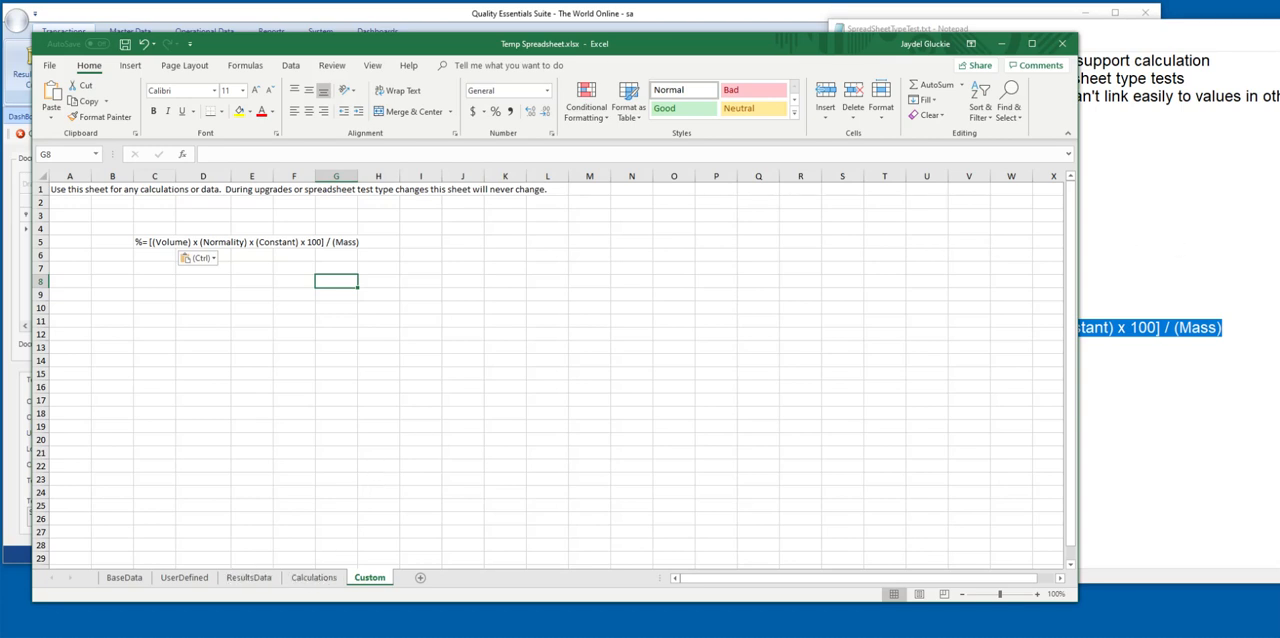
key(alt+Tab)
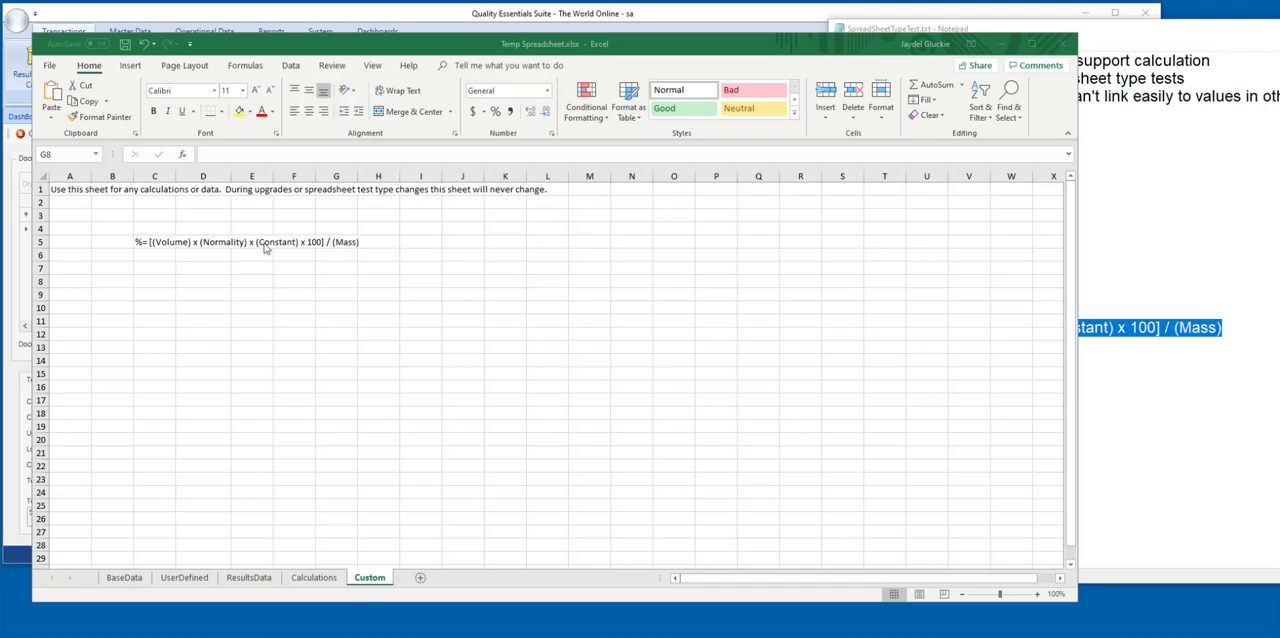
key(alt+Tab)
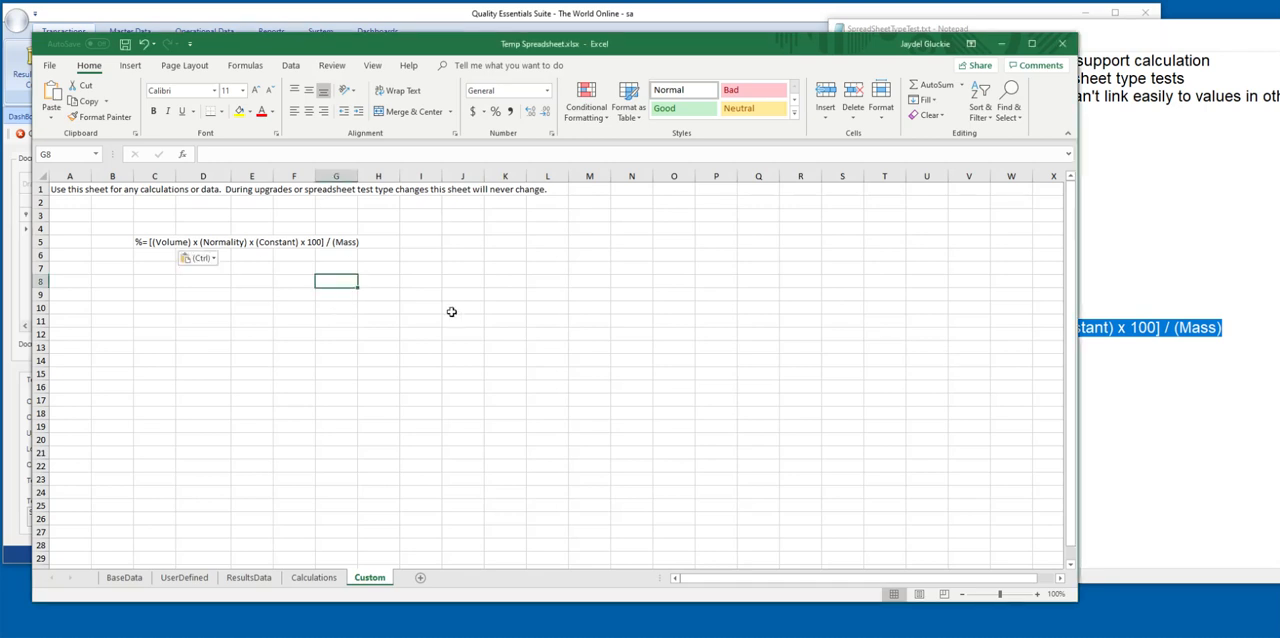
text(Mass)
key(Return)
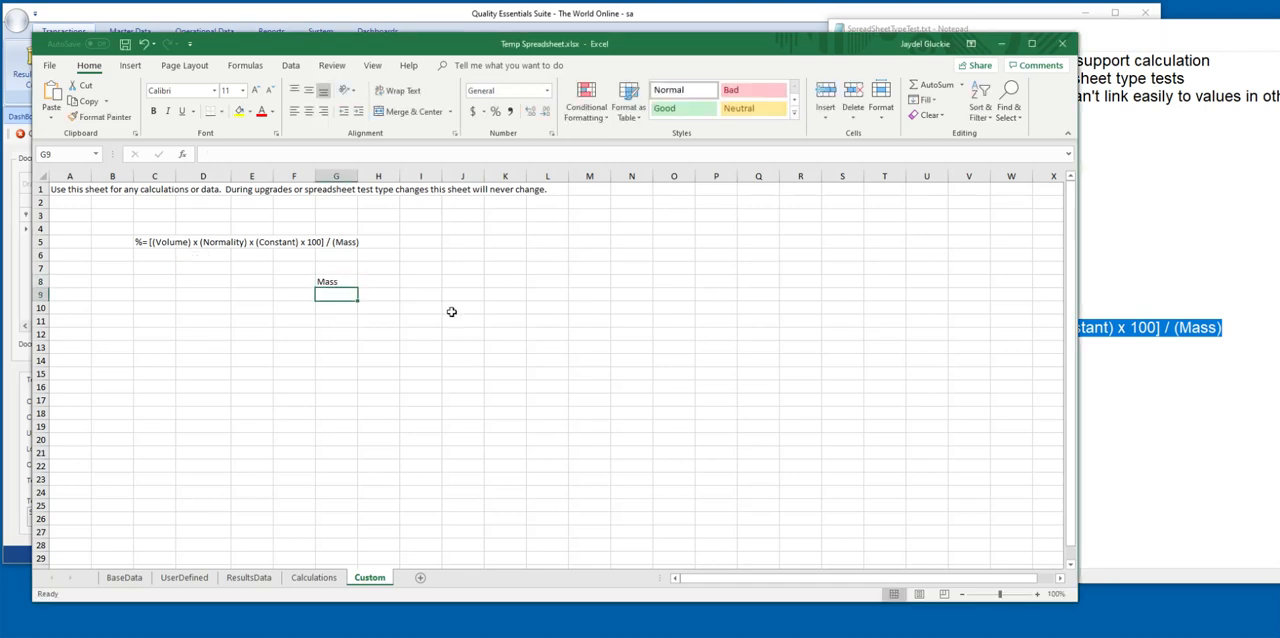
text(Volume)
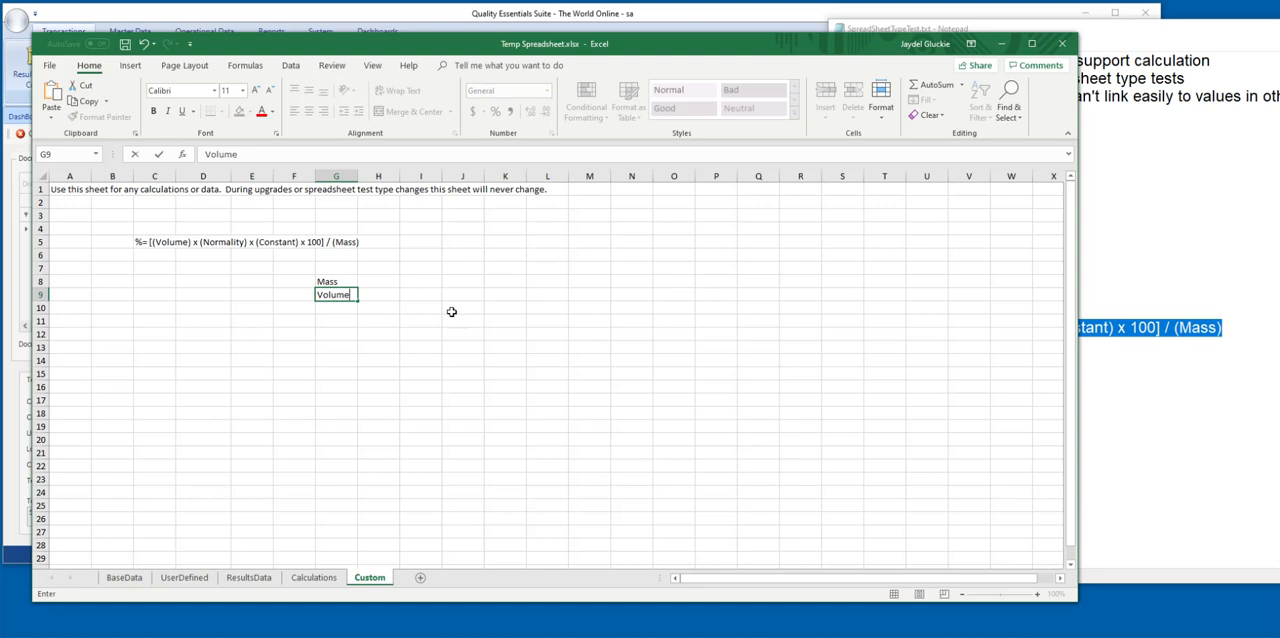
key(Return)
Add the labels Normality in G10 and Constant in G11, below the Volume label.
text(M)
key(BackSpace)
key(BackSpace)
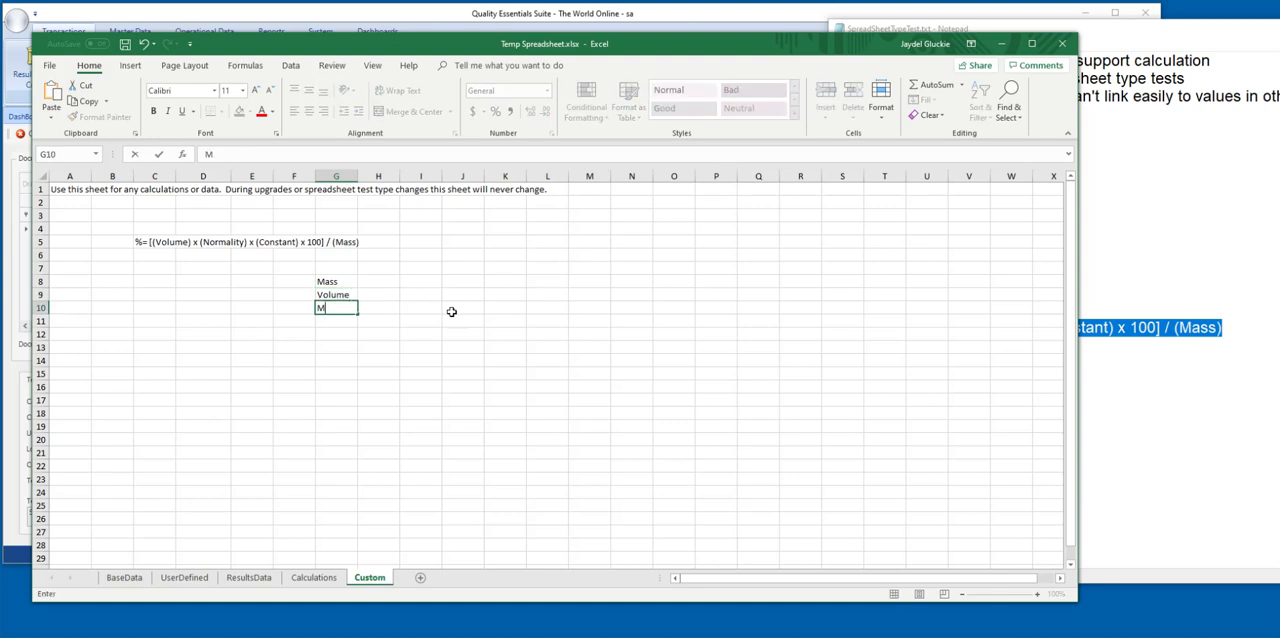
text(Normai)
text(ity)
key(Return)
text(Constant)
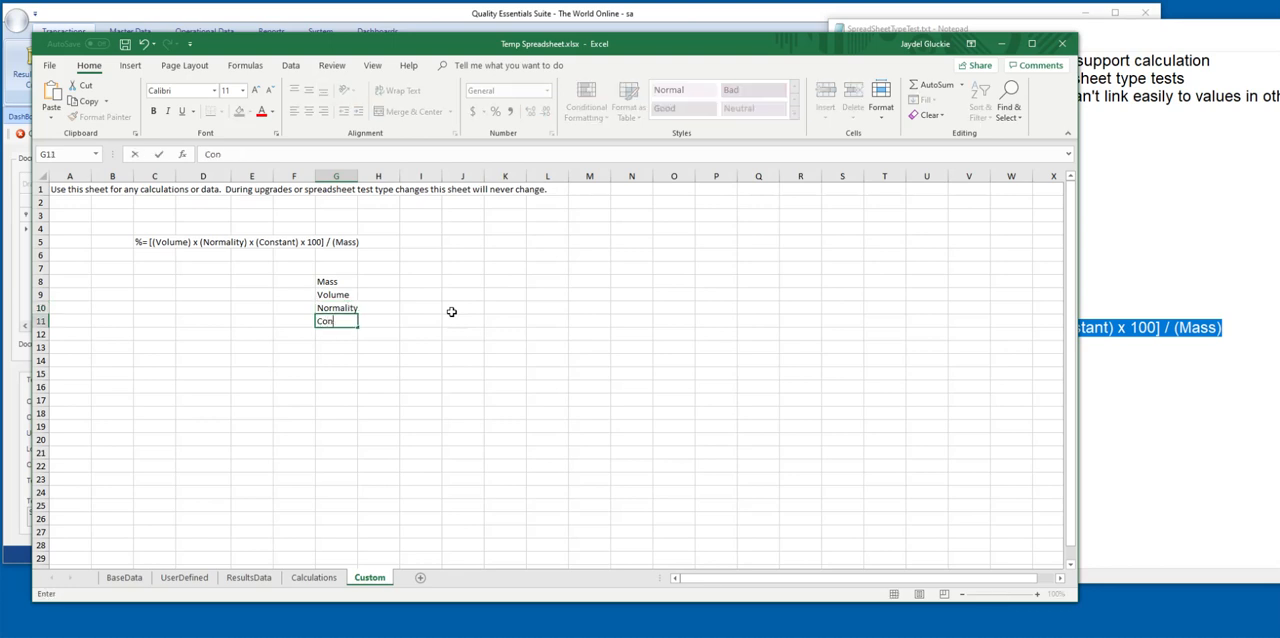
key(Return)
Enter 0.1008 beside Normality in H10 and 0.017 beside Constant in H11.
key(Up)
key(Up)
key(Right)
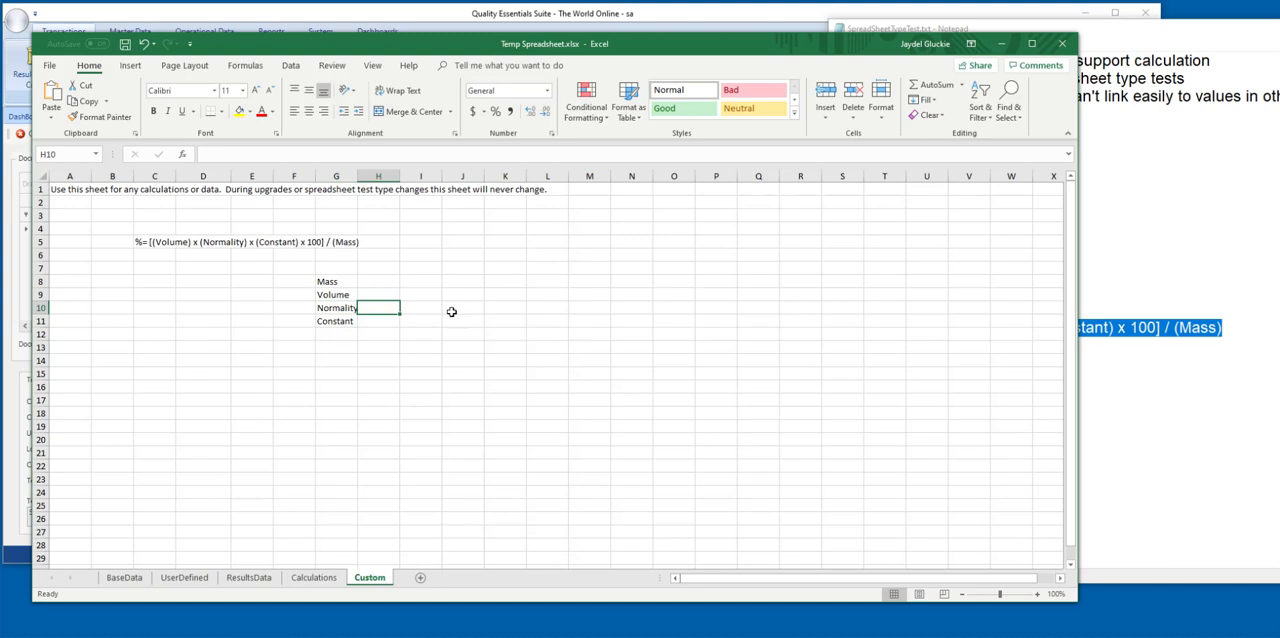
text(0.1008)
key(Return)
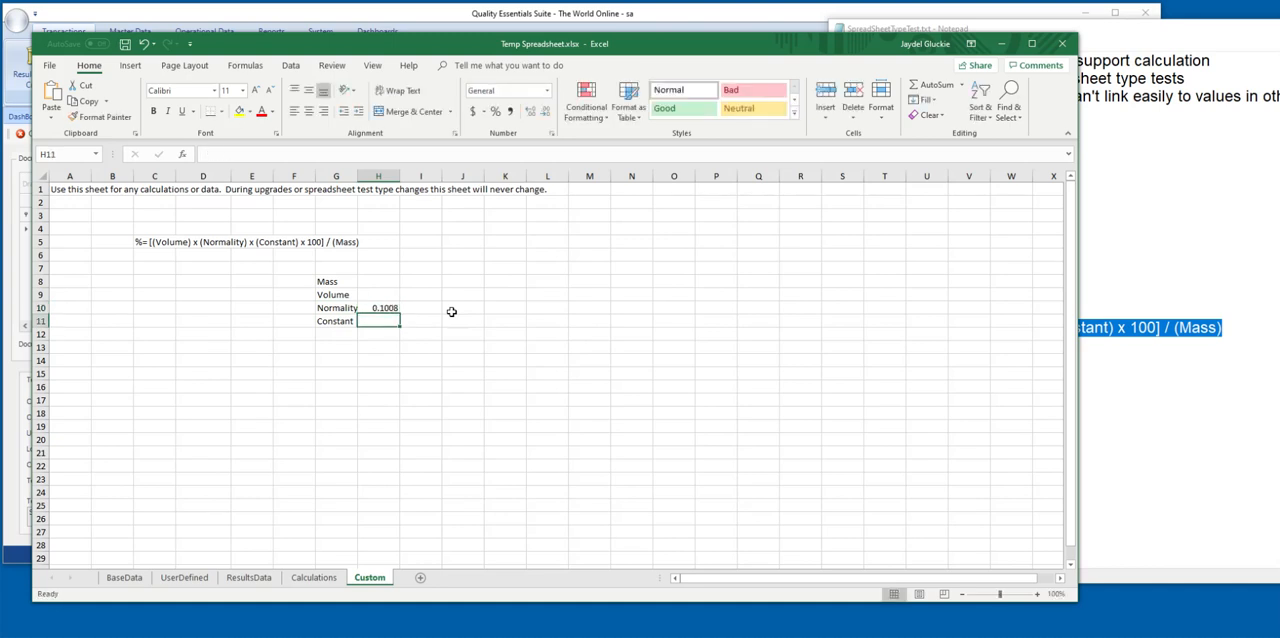
text(0)
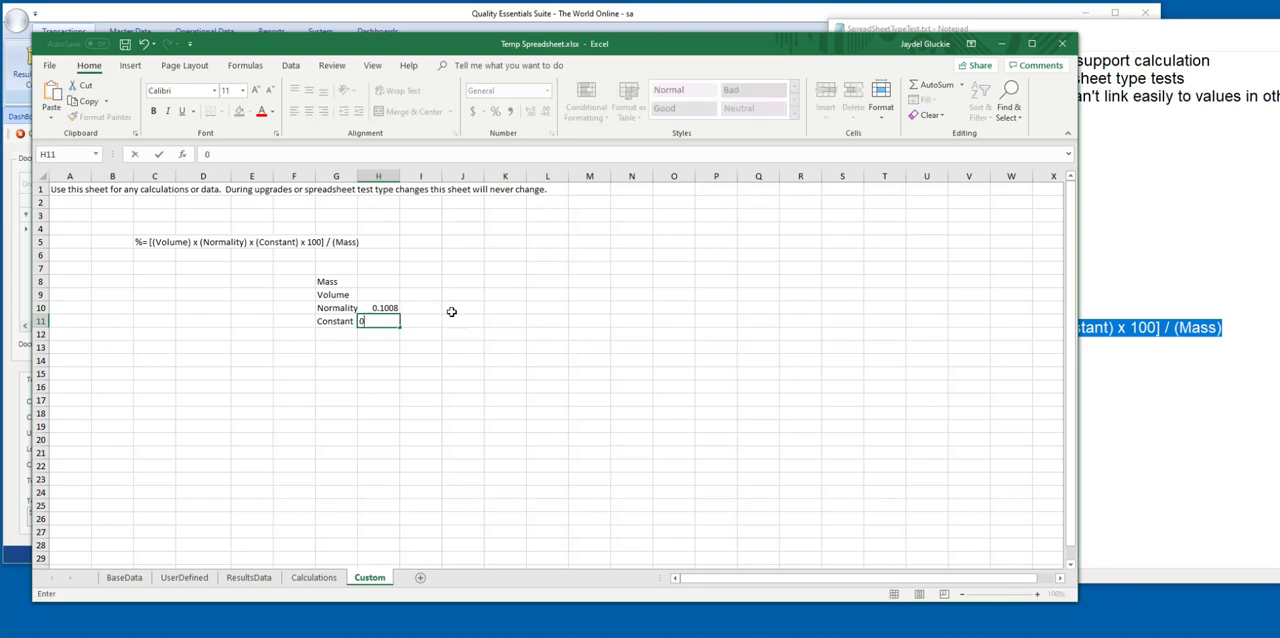
text(.017)
Start a VLOOKUP formula beside Mass in H8 with "VL MASS ALL" as the lookup value.
key(Up)
key(Up)
key(Up)
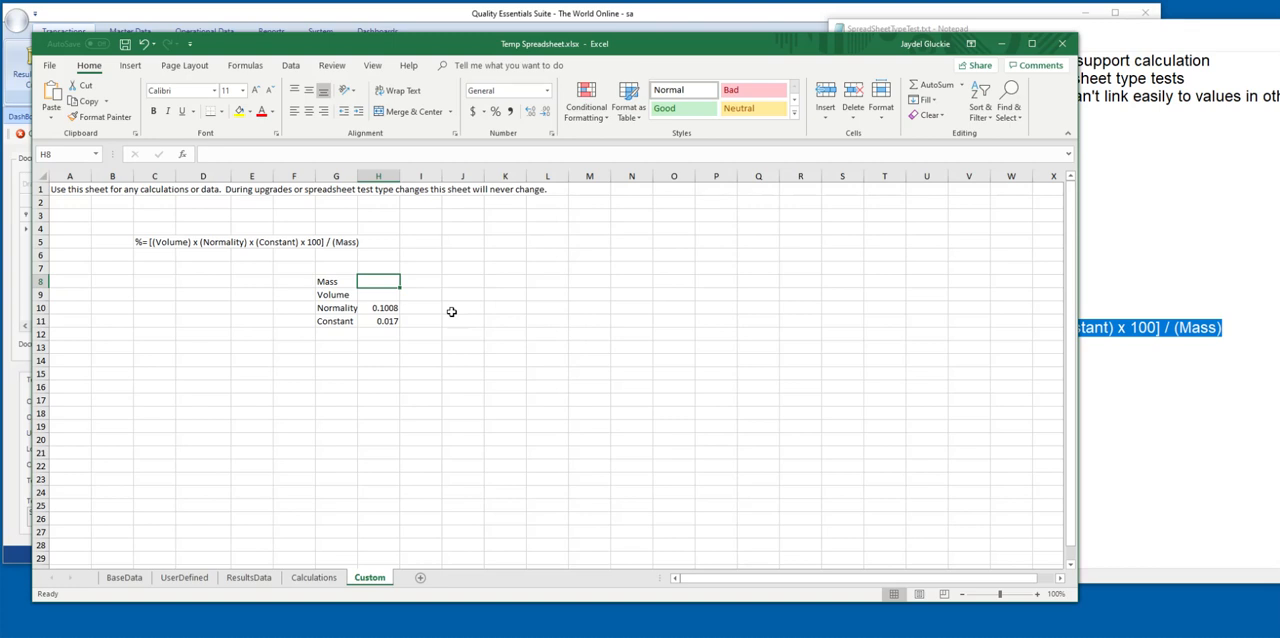
text(=)
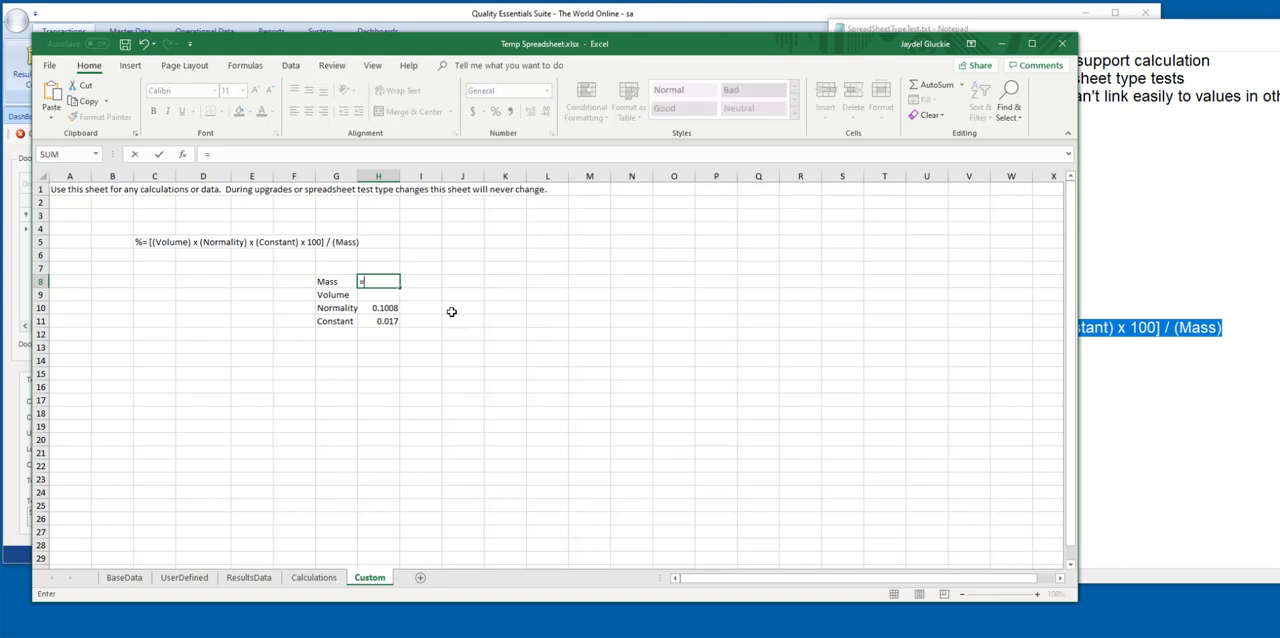
text(VL)
key(Tab)
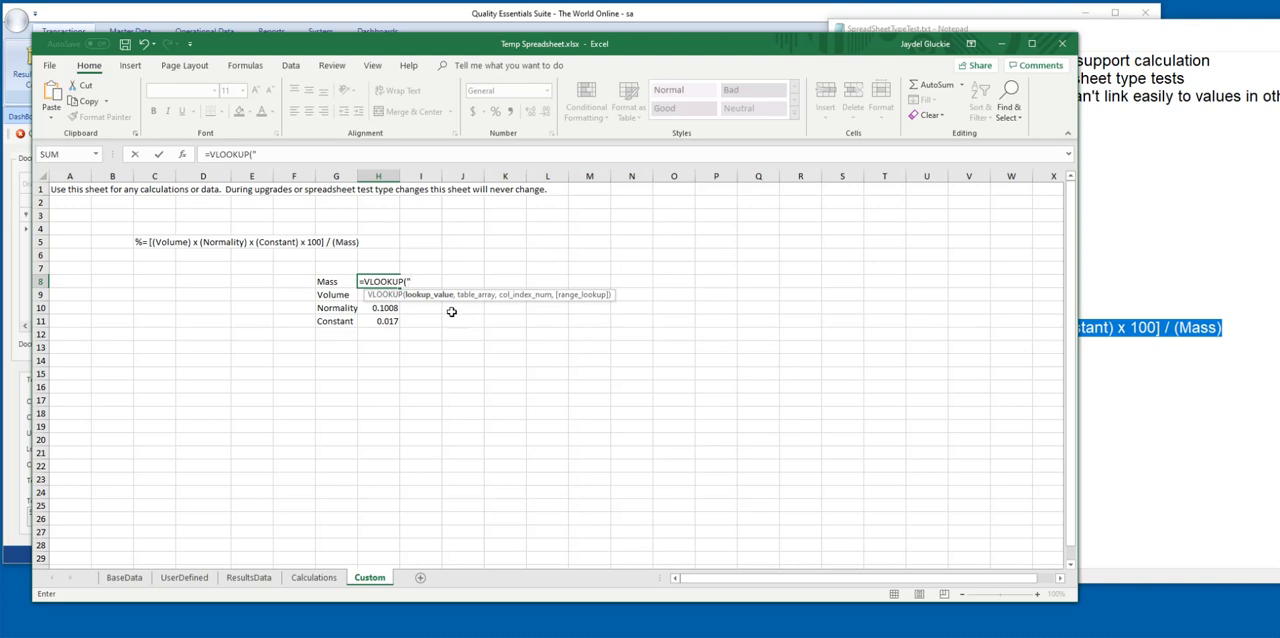
text(V)
text(L VOLU)
key(BackSpace)
key(BackSpace)
key(BackSpace)
key(BackSpace)
text(MASS ALL",)
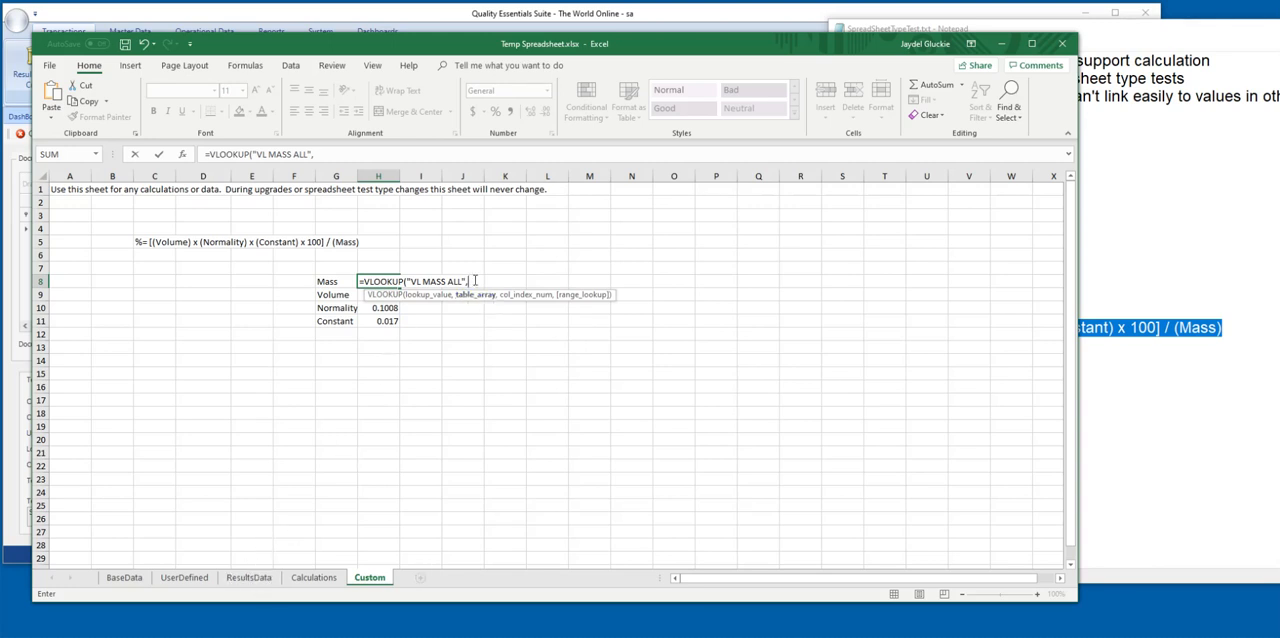
Set the VLOOKUP's table array to columns A through E of the ResultsData sheet.
click(249, 578)
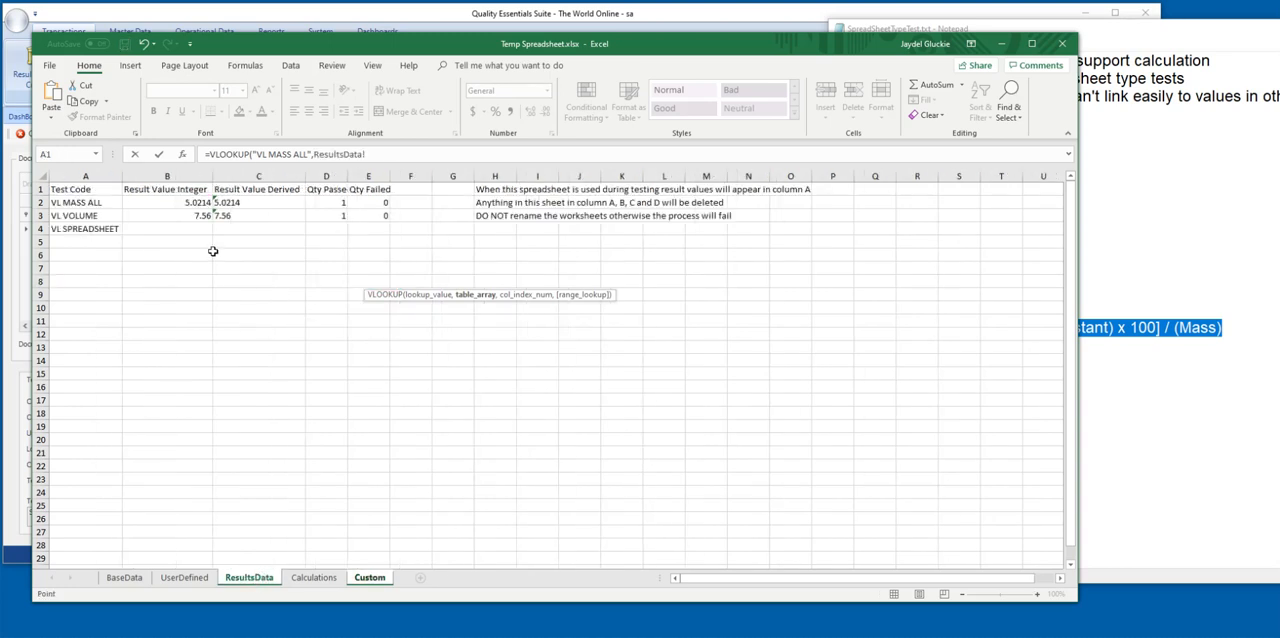
drag(72, 173, 359, 173)
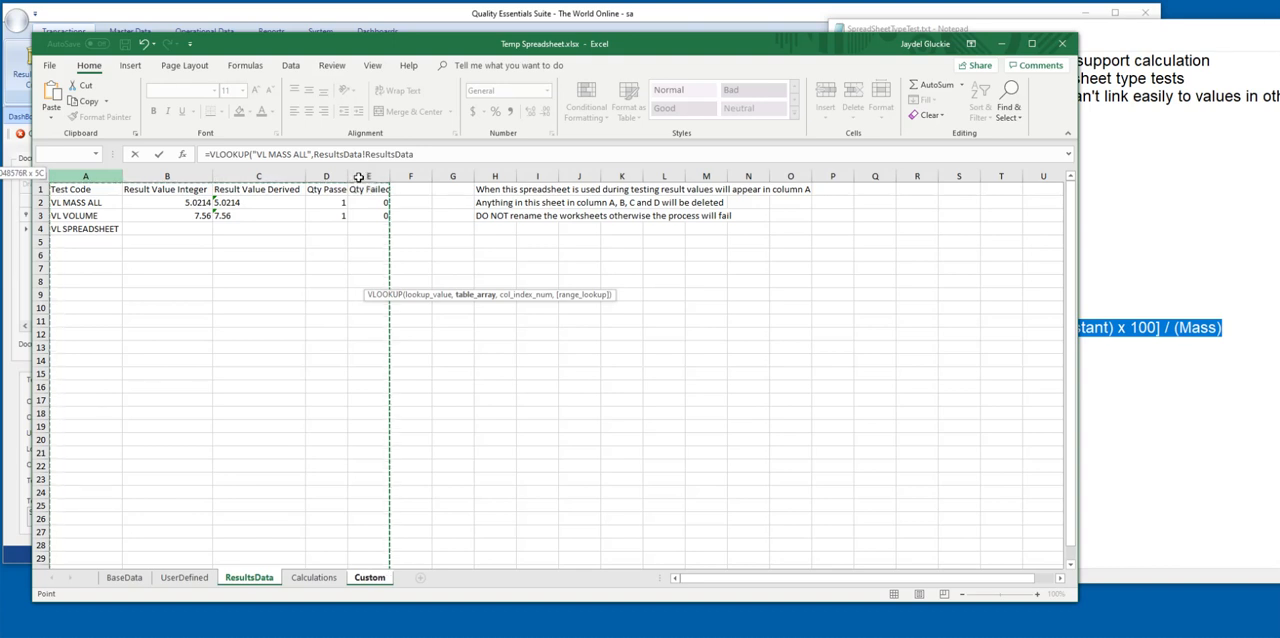
drag(352, 177, 331, 177)
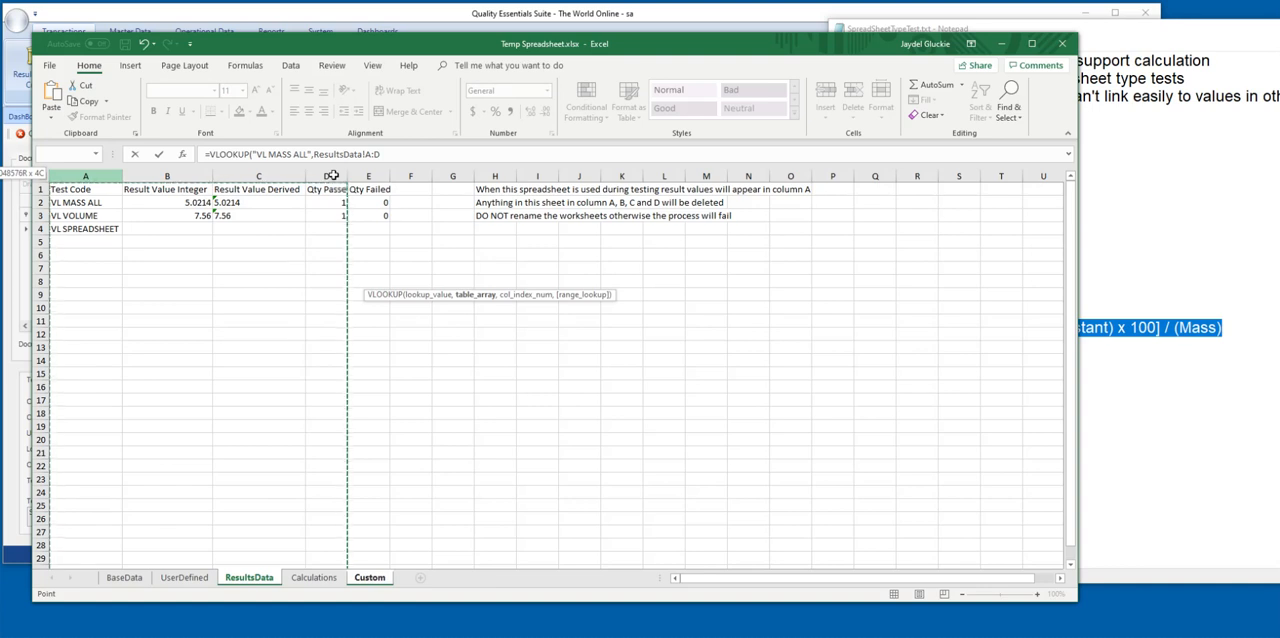
drag(333, 175, 366, 172)
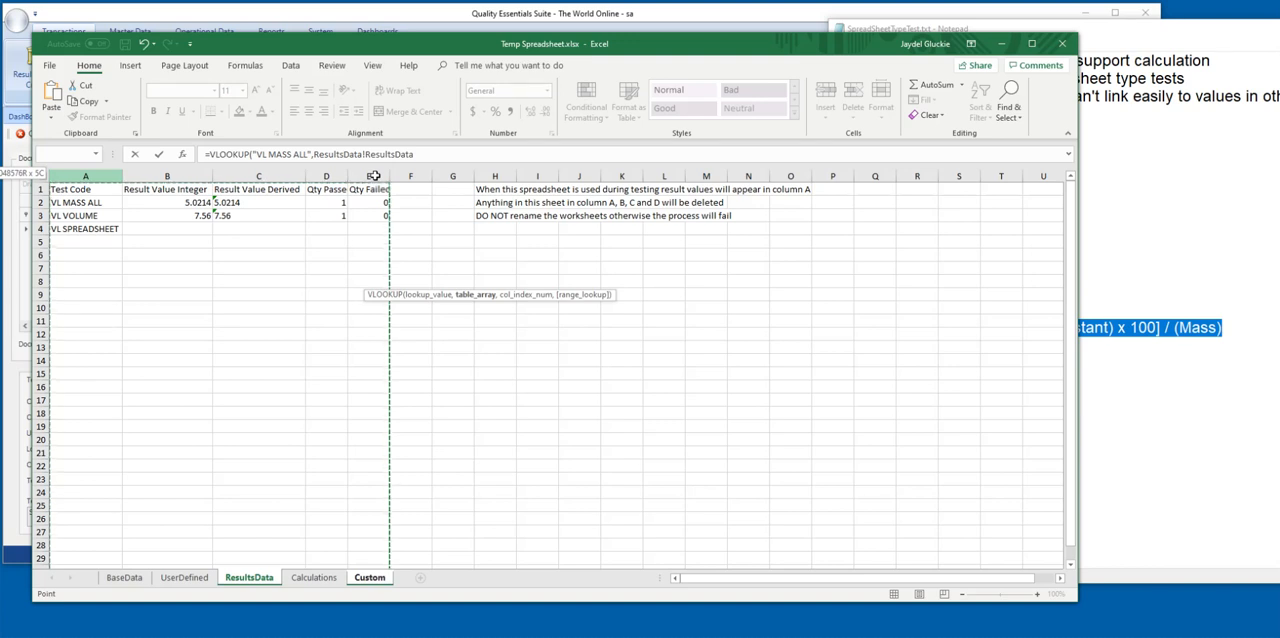
drag(361, 176, 354, 176)
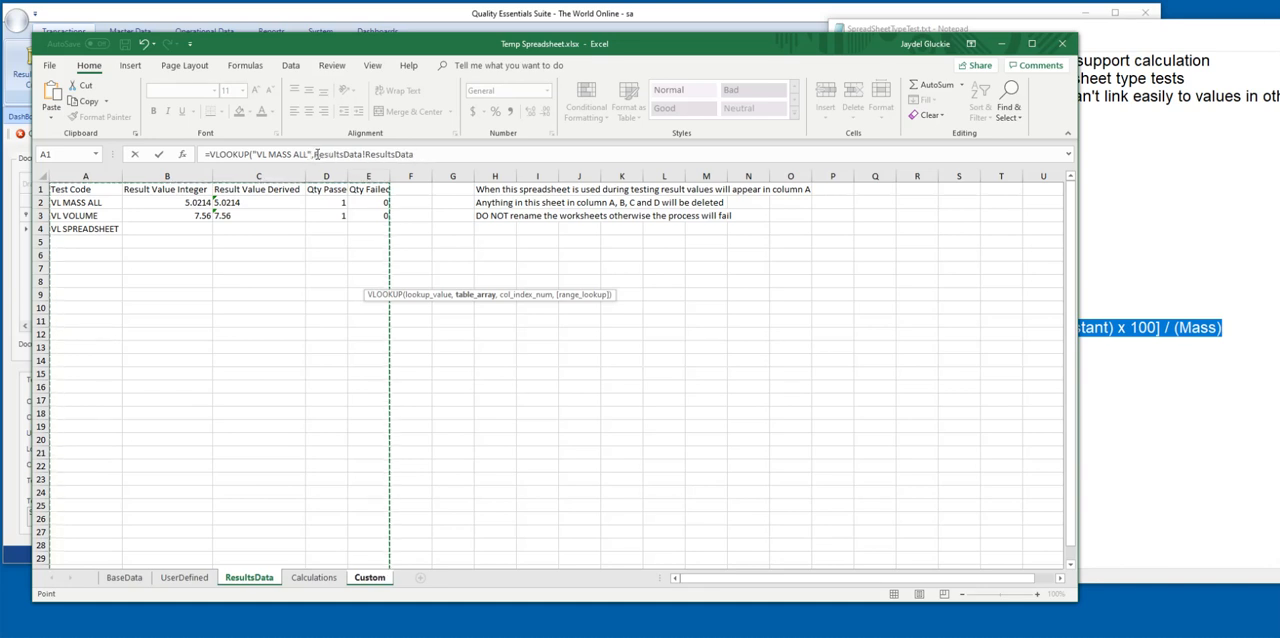
Complete the mass VLOOKUP in H8 with column index 2 and an exact match (FALSE).
click(425, 154)
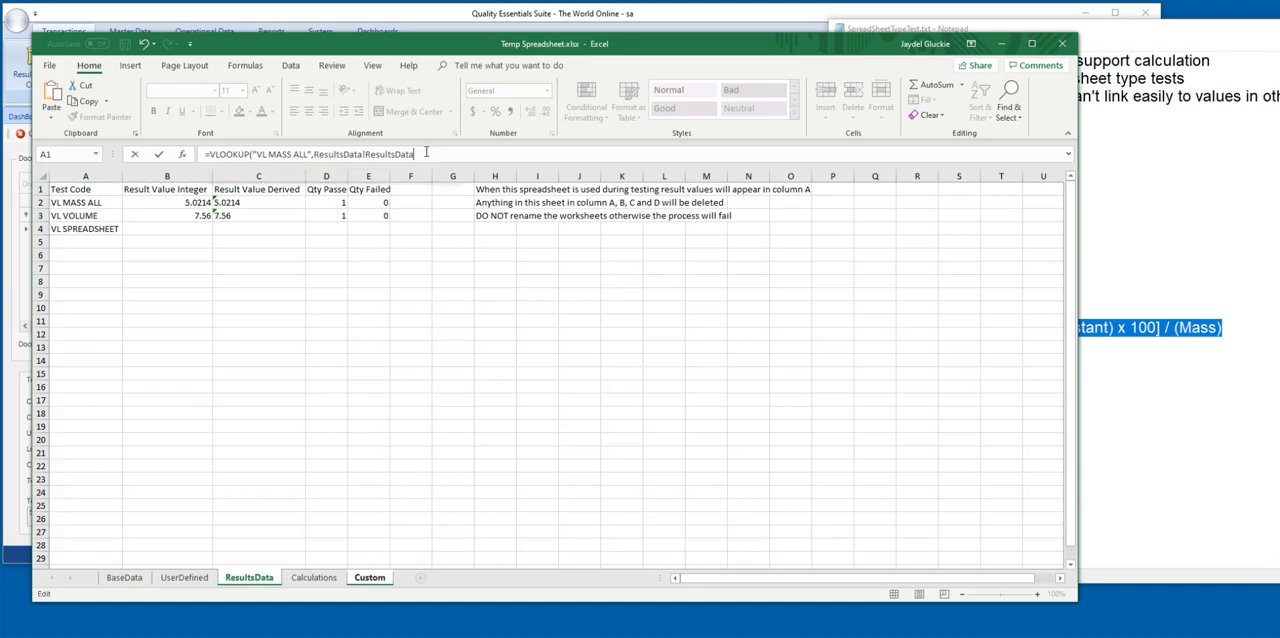
text(,2)
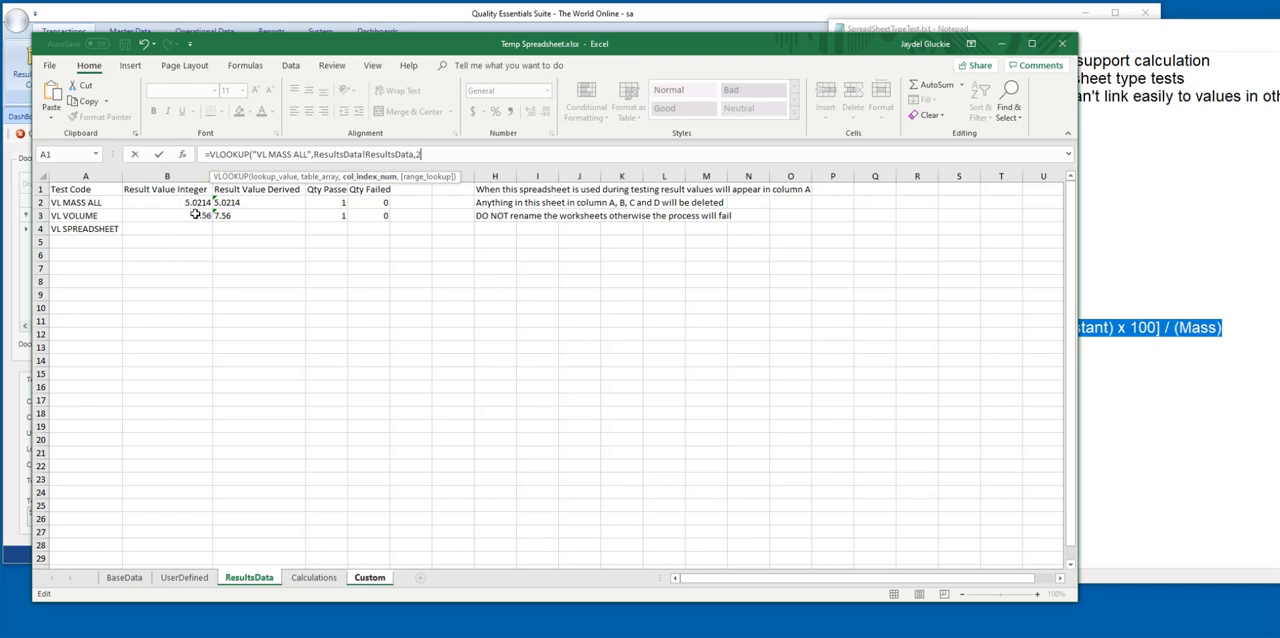
text(,)
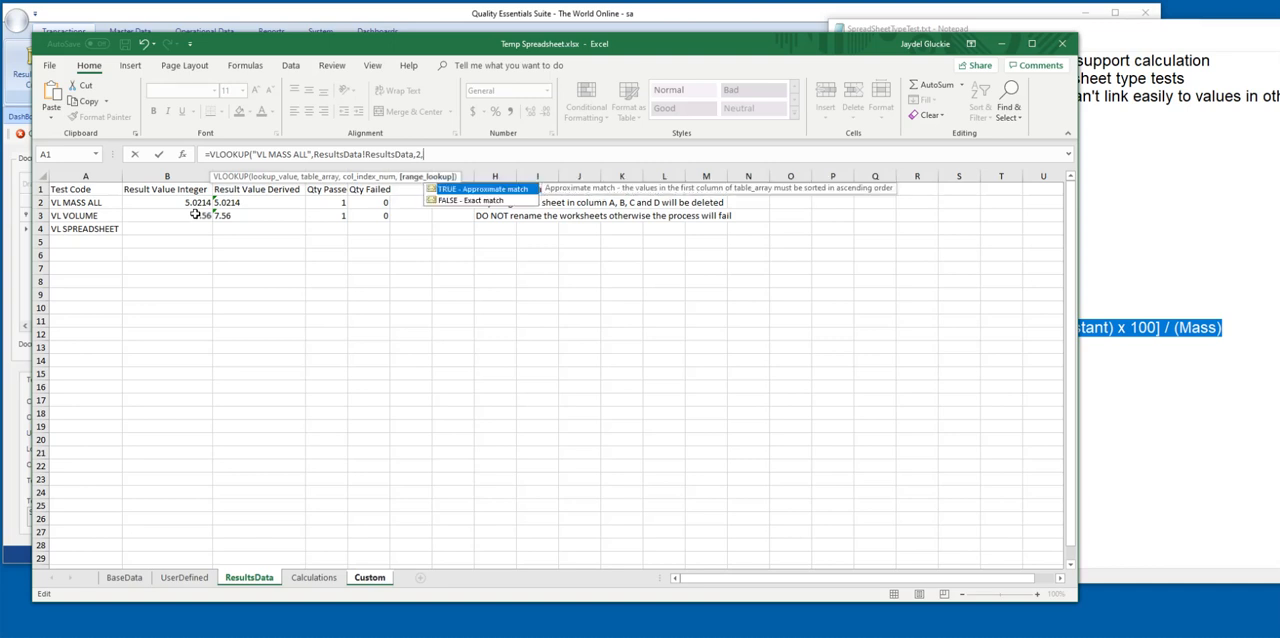
click(455, 202)
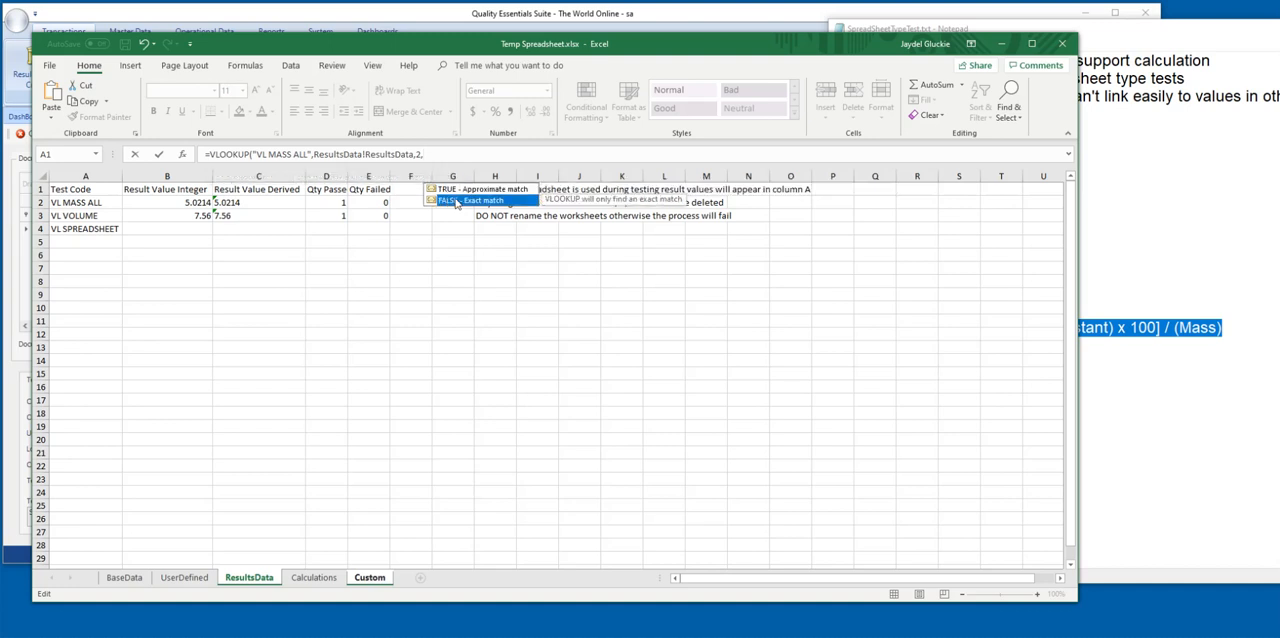
double_click(450, 202)
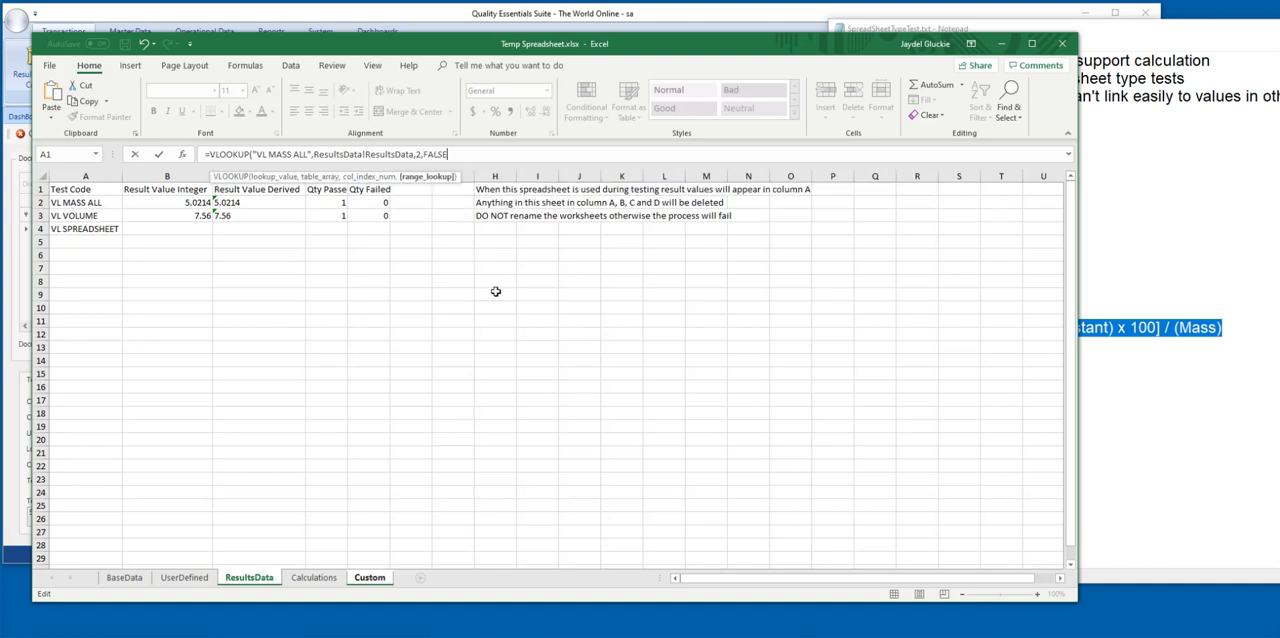
text())
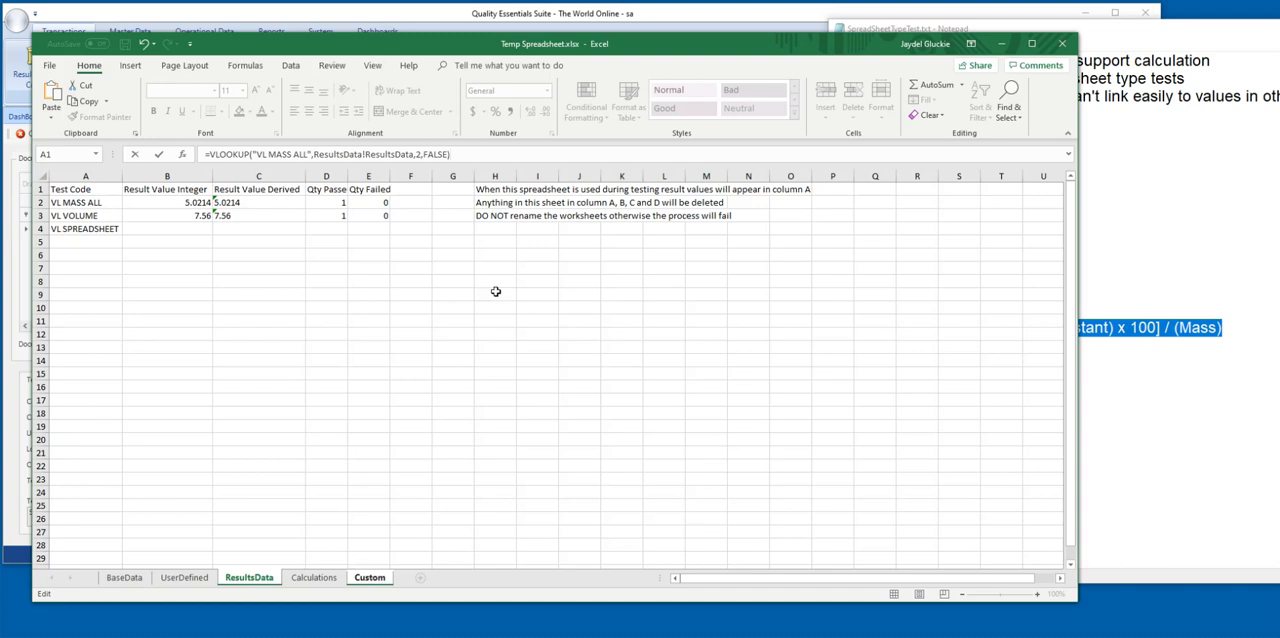
key(Return)
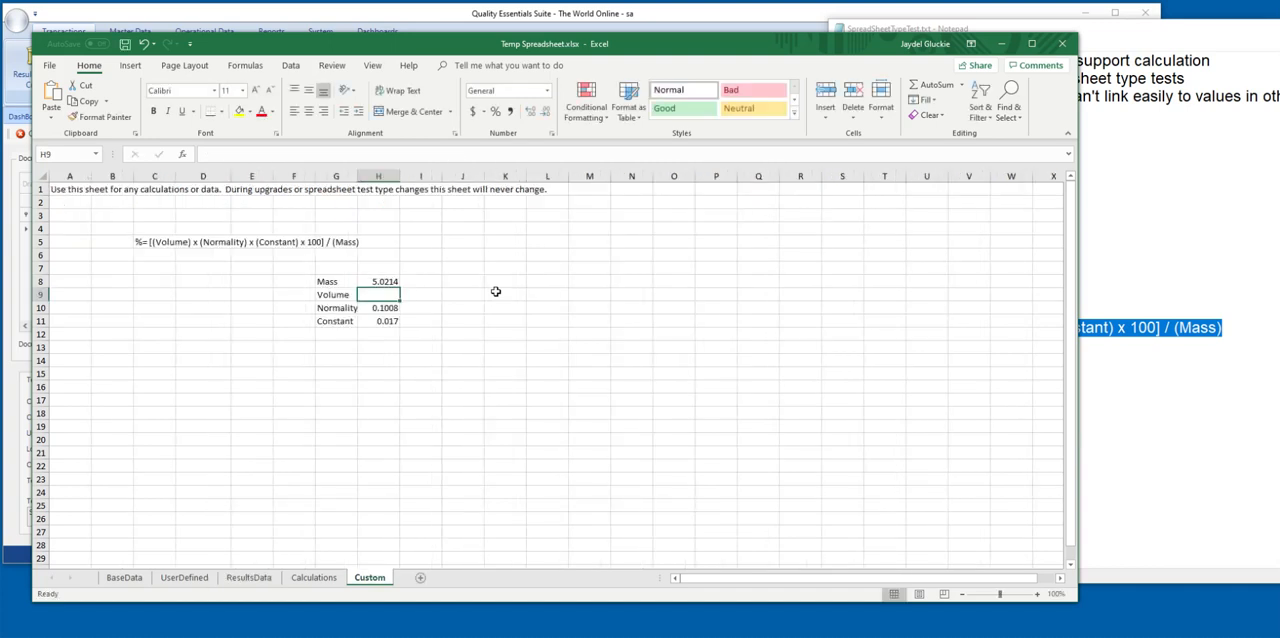
click(380, 281)
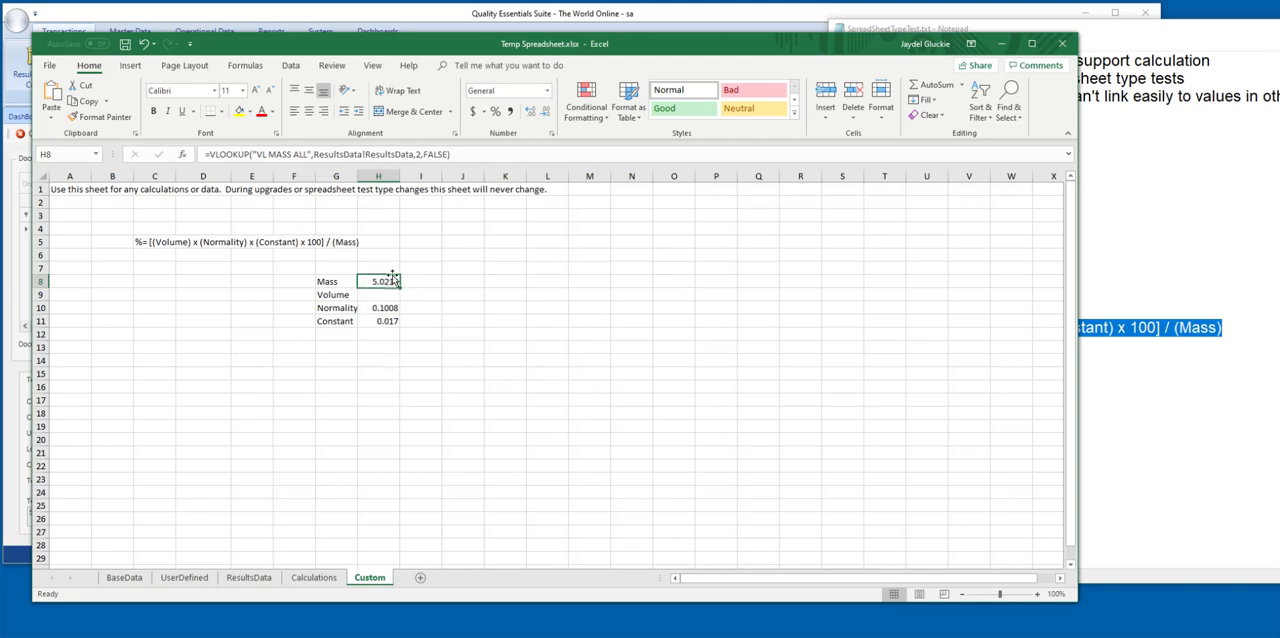
drag(479, 154, 204, 155)
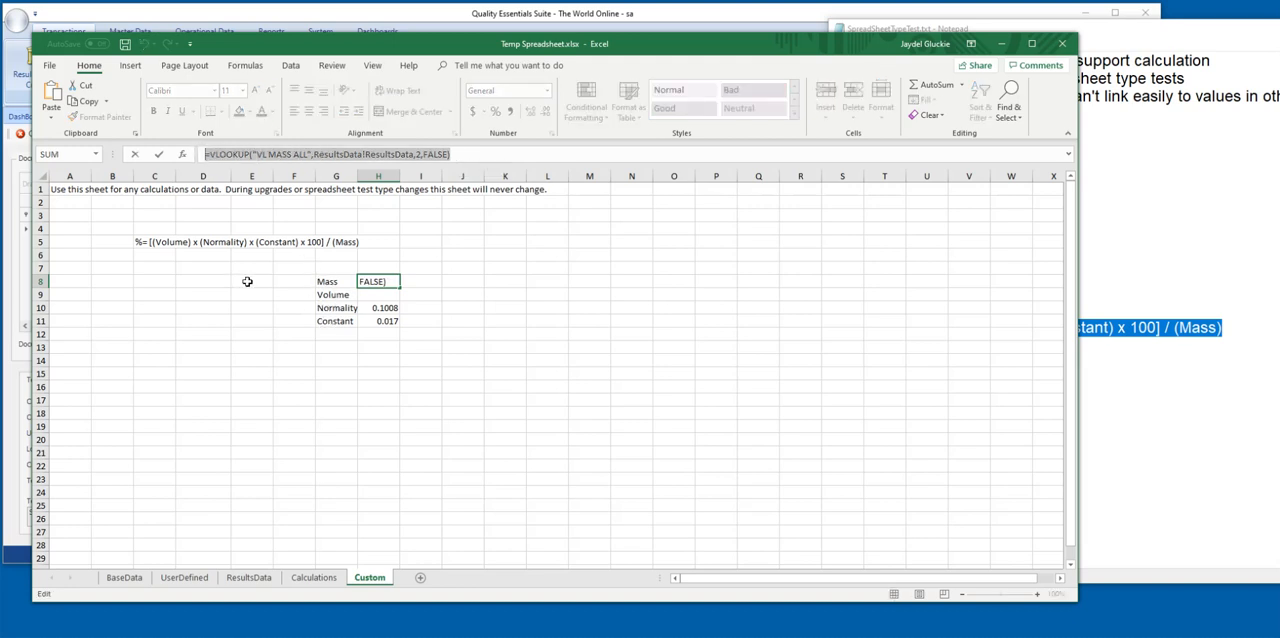
text(=)
click(337, 294)
key(Escape)
Relabel G9 as VL VOLUME and G8 as VL MASS ALL, and widen column G to fit the labels.
click(337, 294)
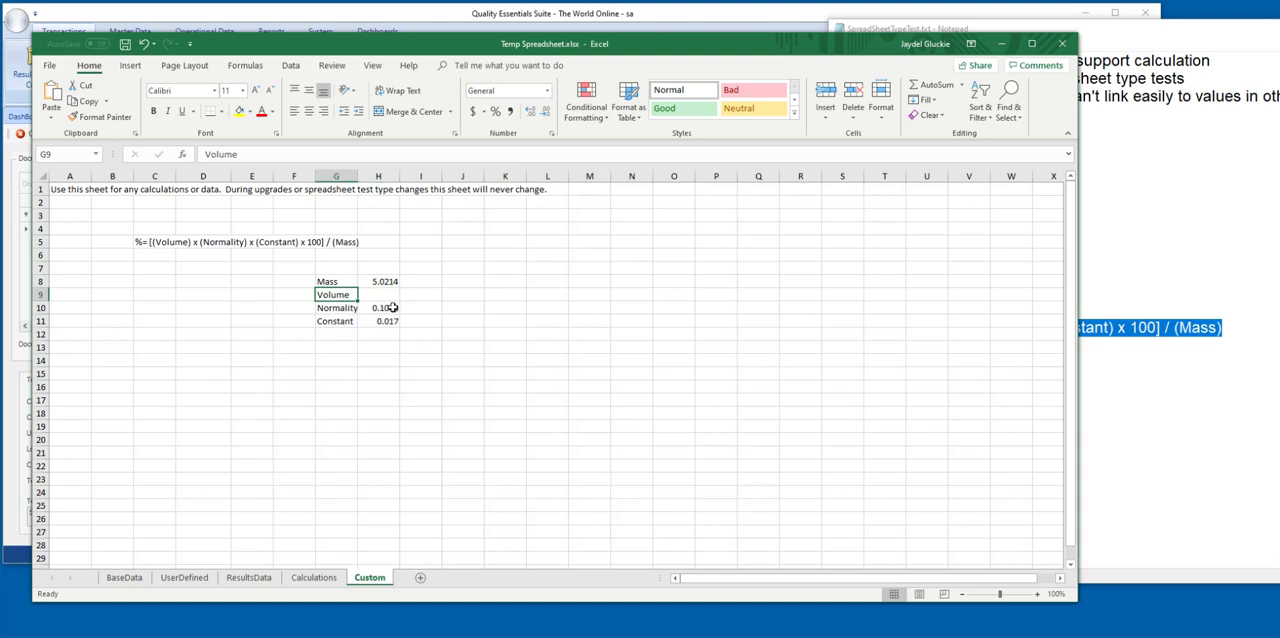
text(VL)
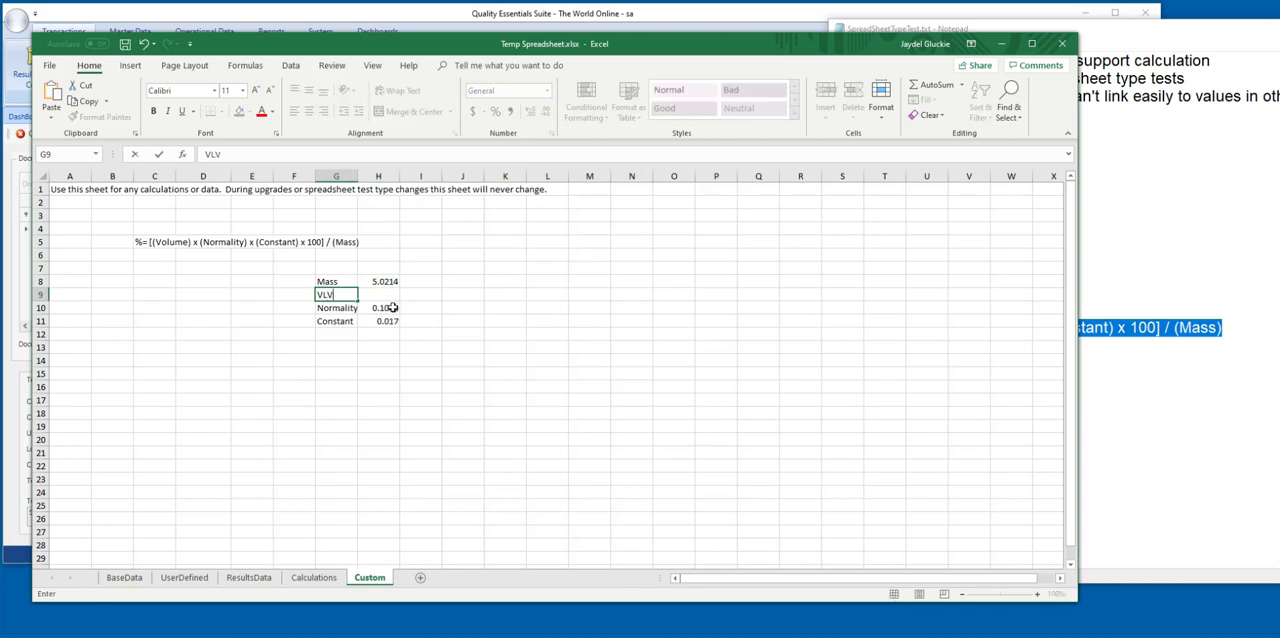
text( VOLUME)
key(Up)
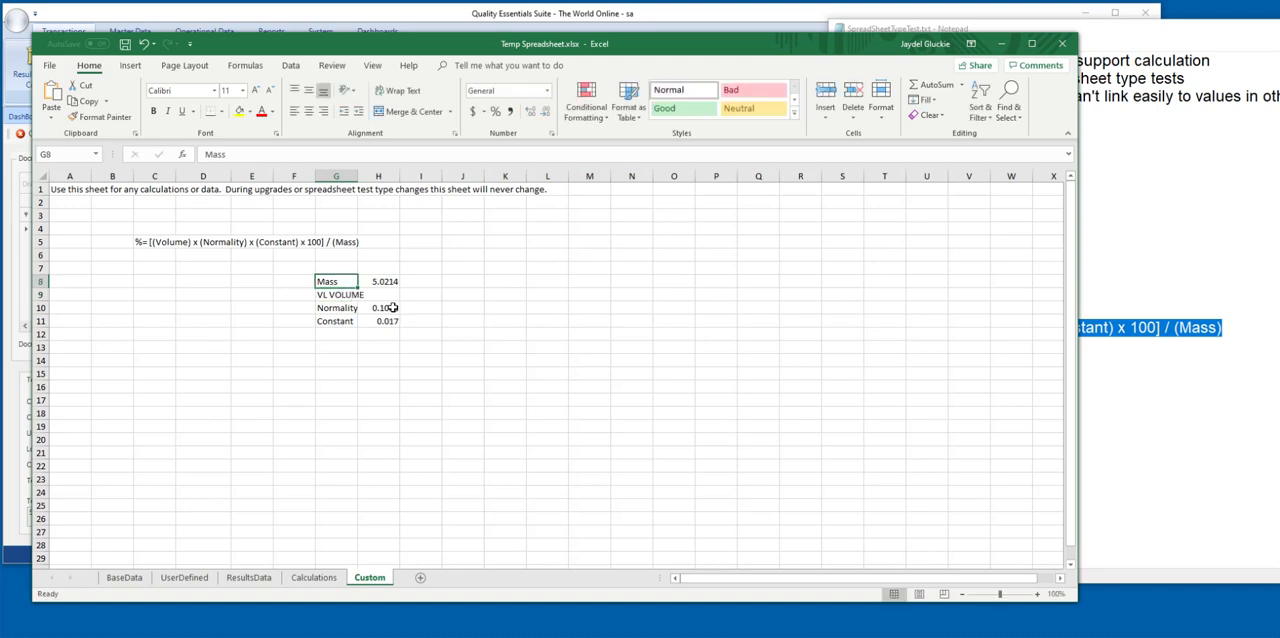
text(VL MAS)
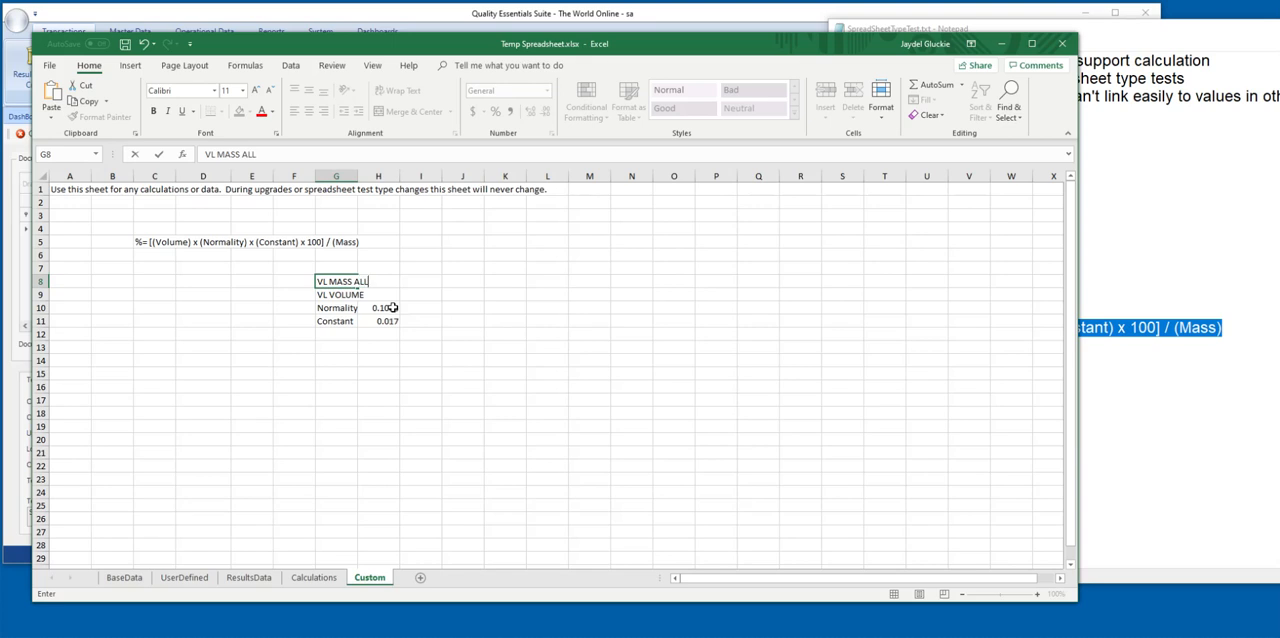
text(S ALL)
key(Return)
drag(357, 176, 380, 176)
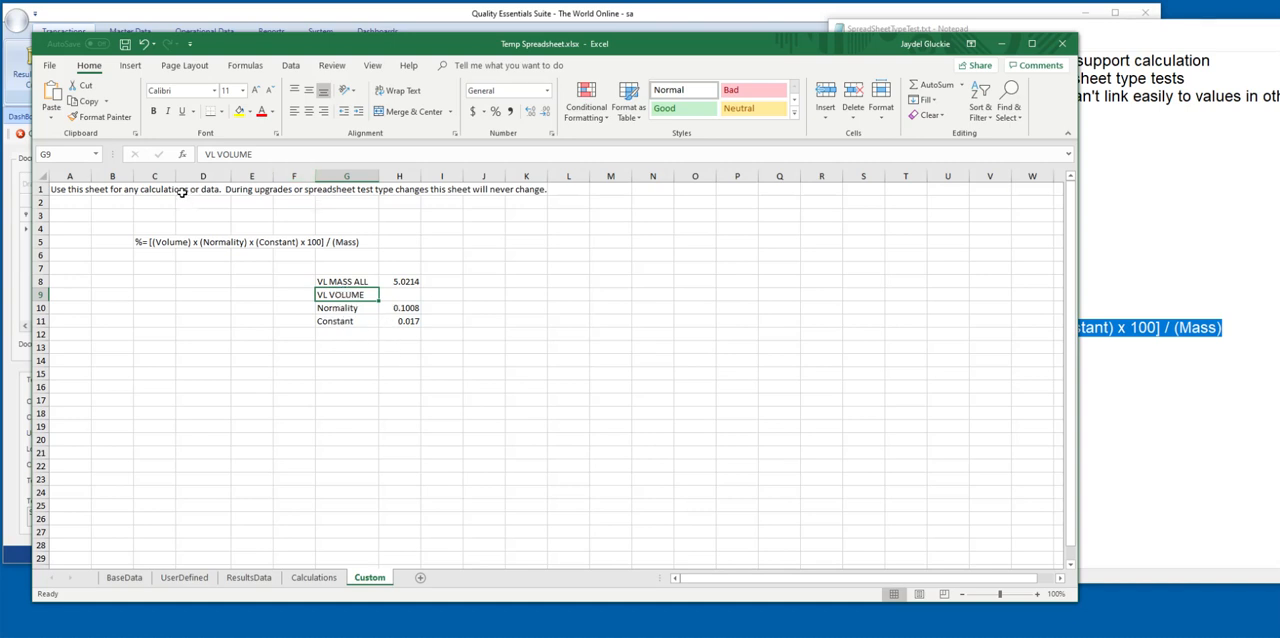
Copy the VLOOKUP formula text from H8 into H9 beside VL VOLUME.
click(405, 296)
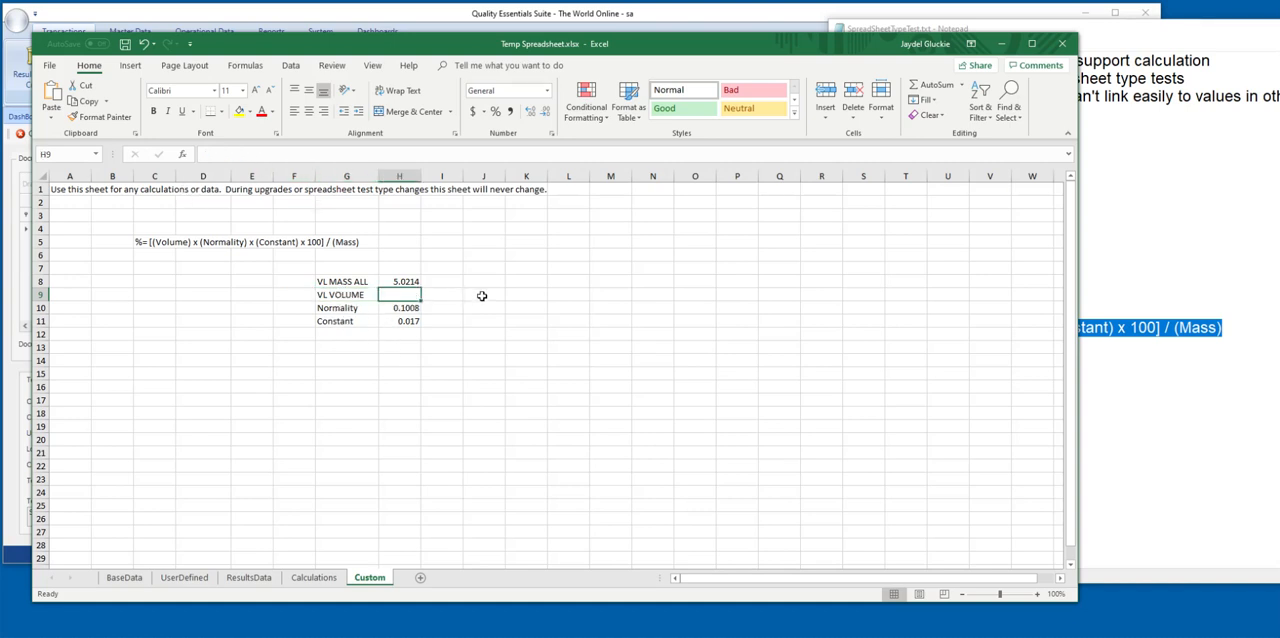
click(396, 281)
click(497, 153)
drag(497, 153, 193, 154)
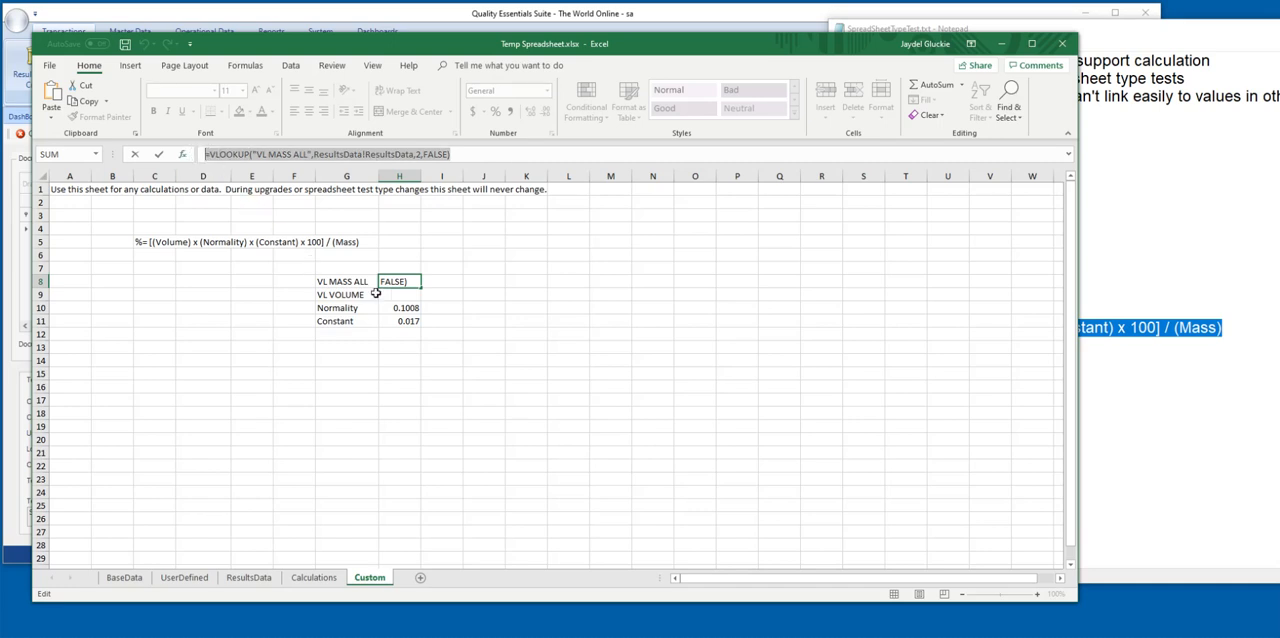
key(ctrl+c)
key(Return)
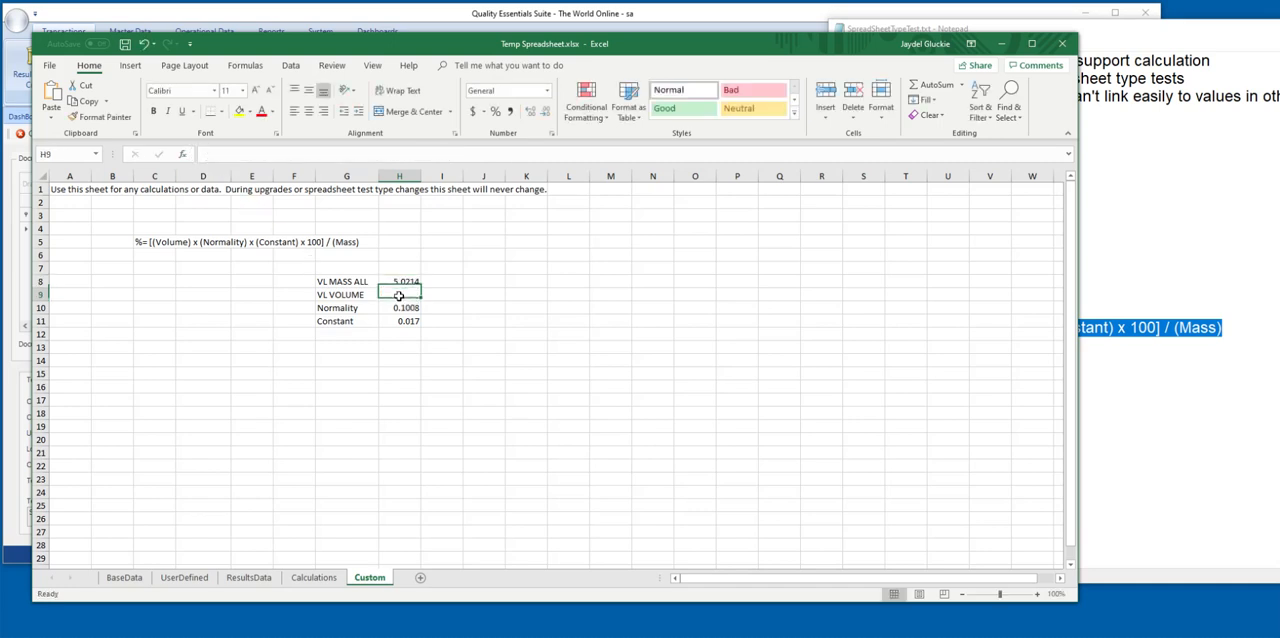
key(ctrl+v)
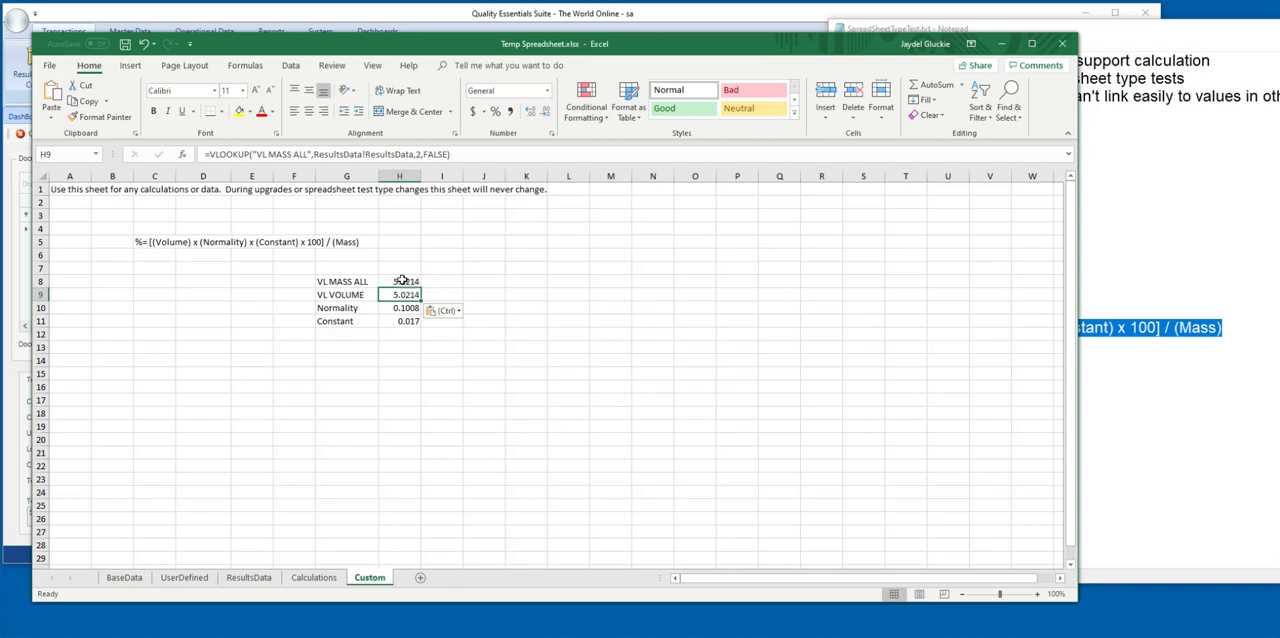
Change the lookup value in H9's VLOOKUP formula to "VL VOLUME".
click(310, 154)
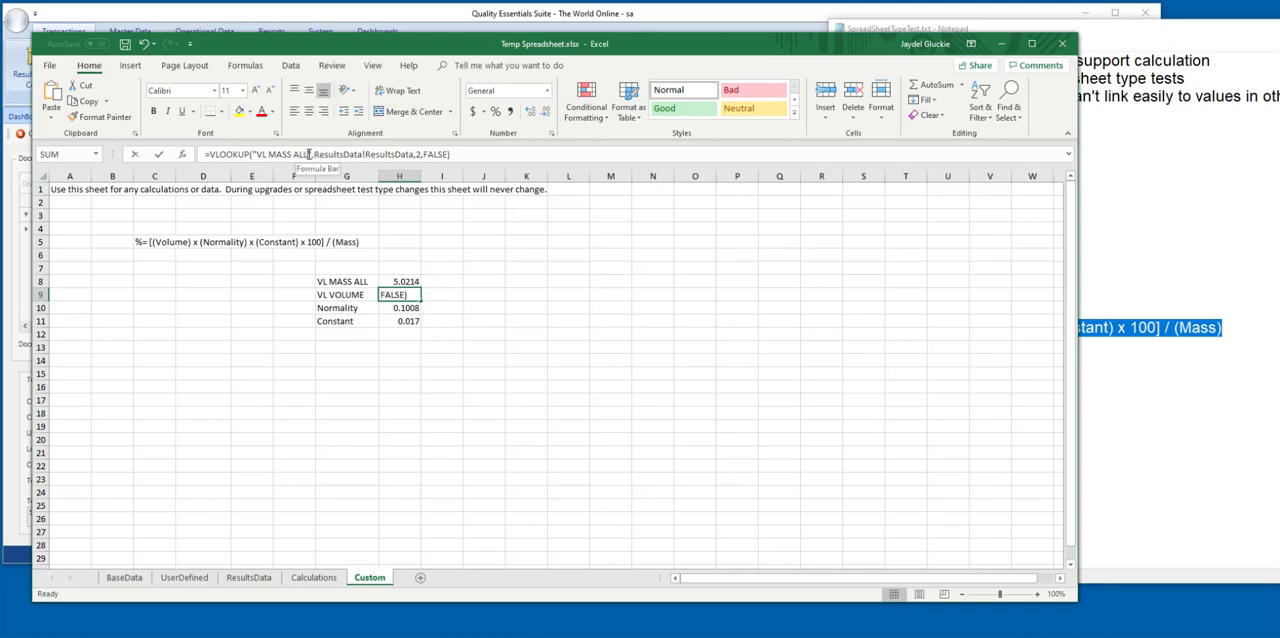
key(BackSpace)
key(BackSpace)
key(BackSpace)
key(BackSpace)
key(BackSpace)
key(BackSpace)
key(BackSpace)
key(BackSpace)
key(BackSpace)
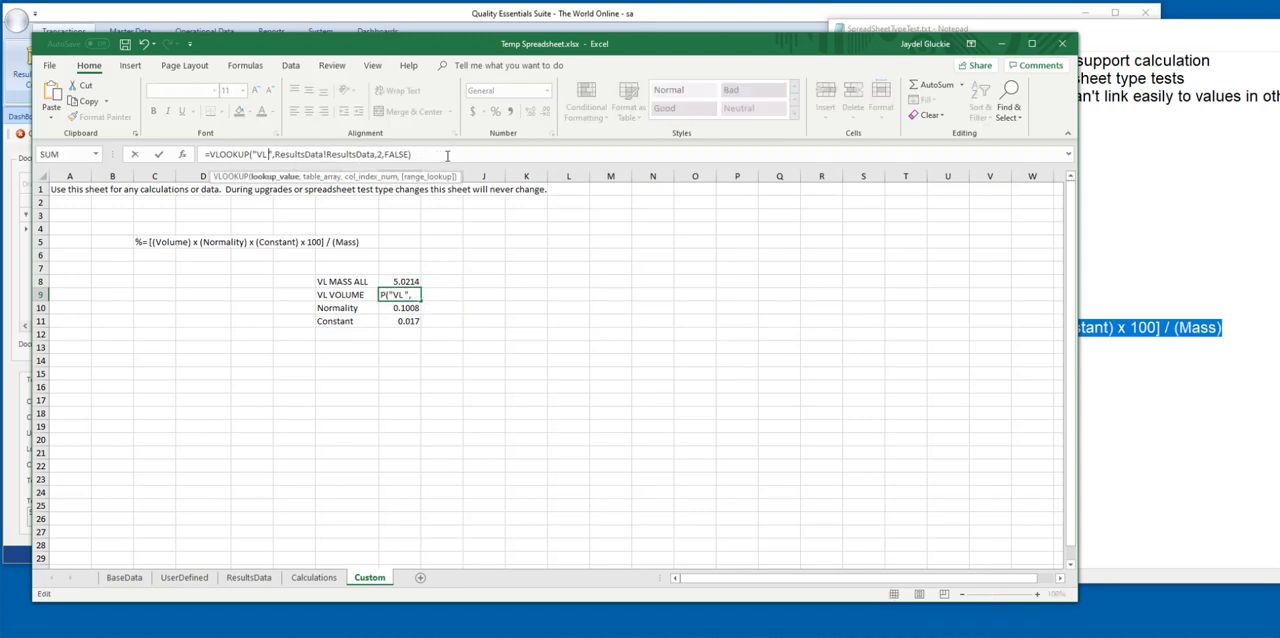
text(VOLUME)
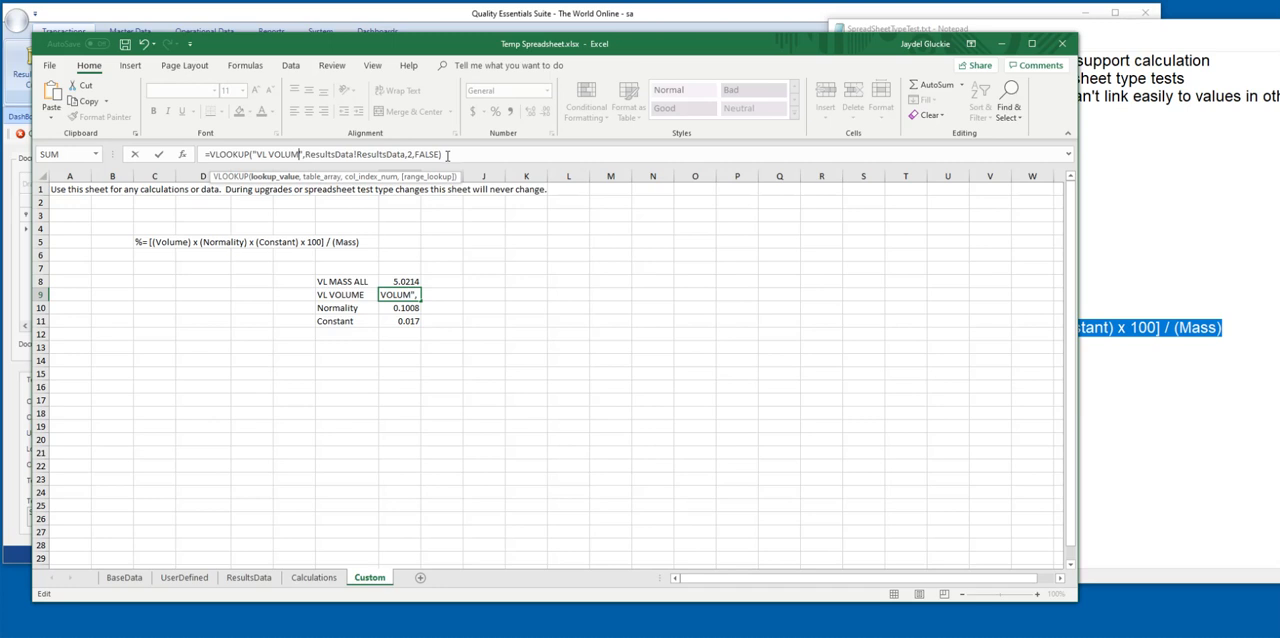
key(Return)
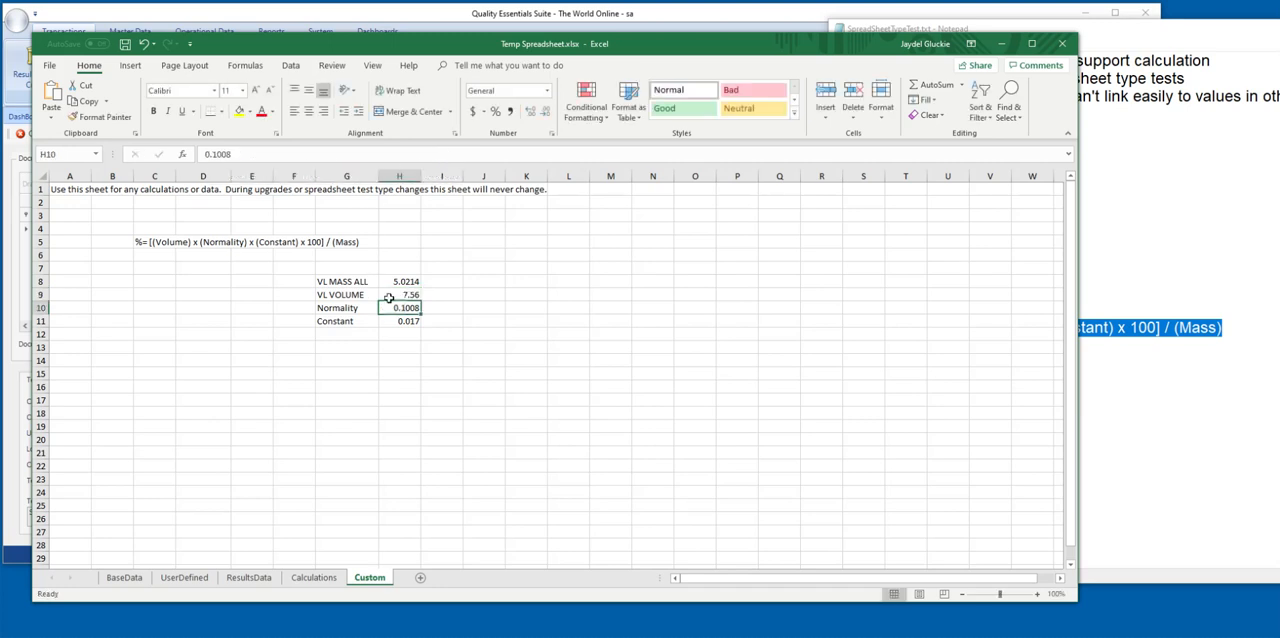
click(400, 294)
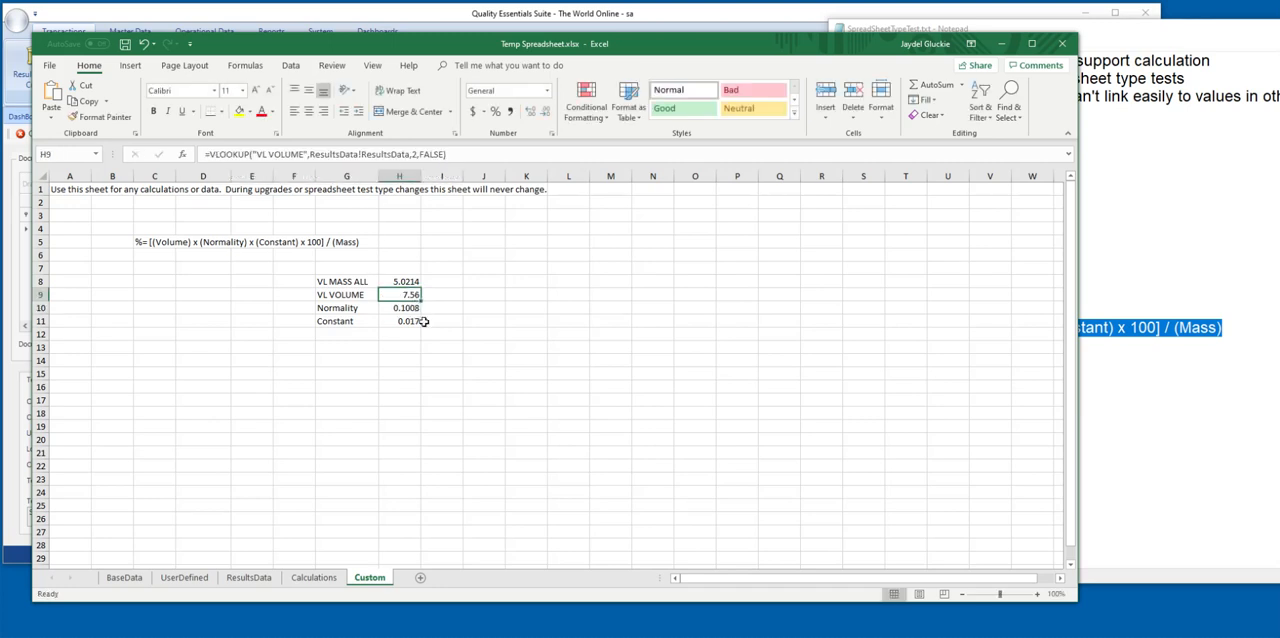
Add the label "Final Value:" in G13, below the Constant row.
click(338, 348)
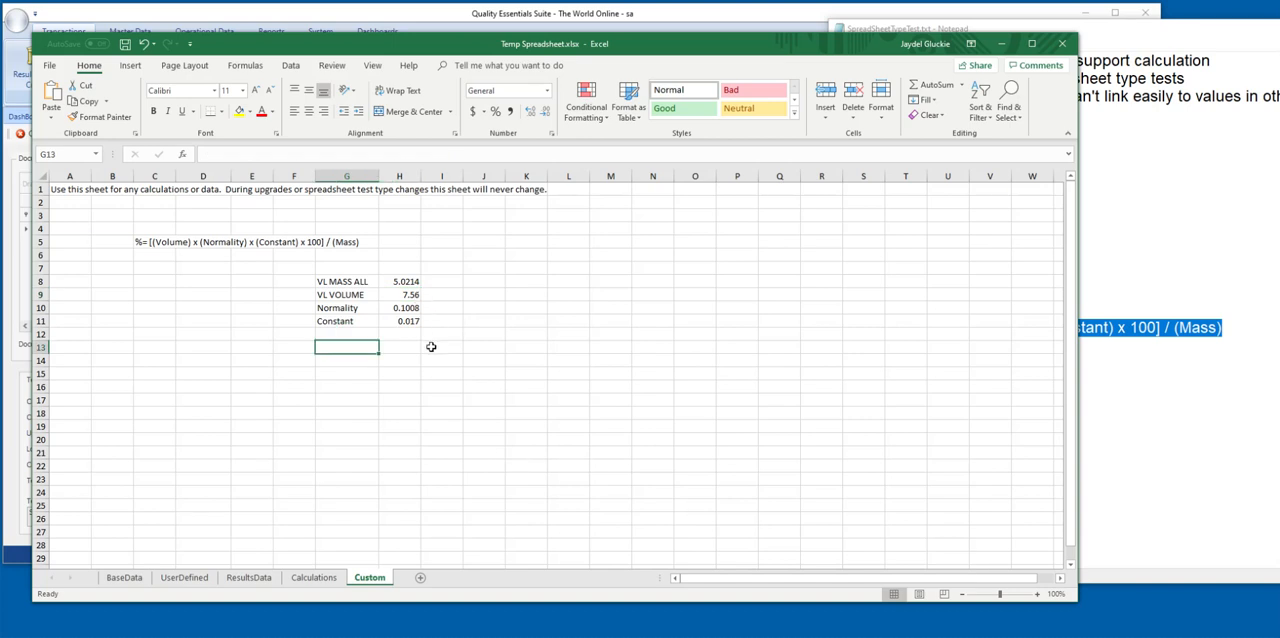
text(Final Value)
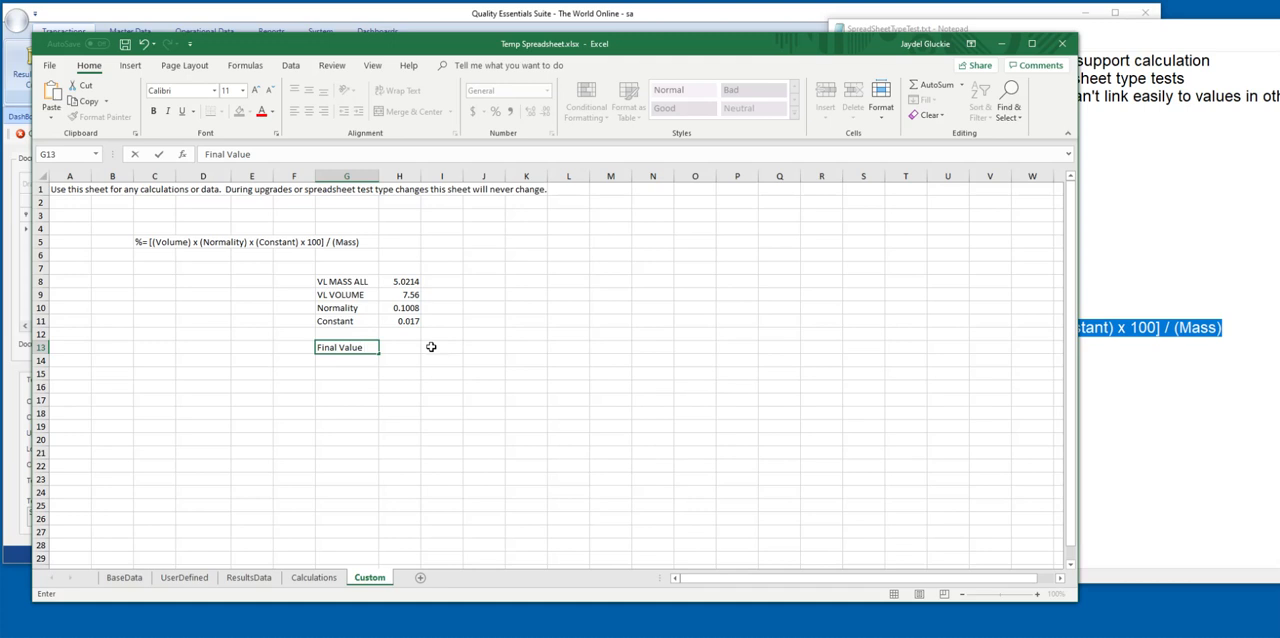
text(:)
key(Tab)
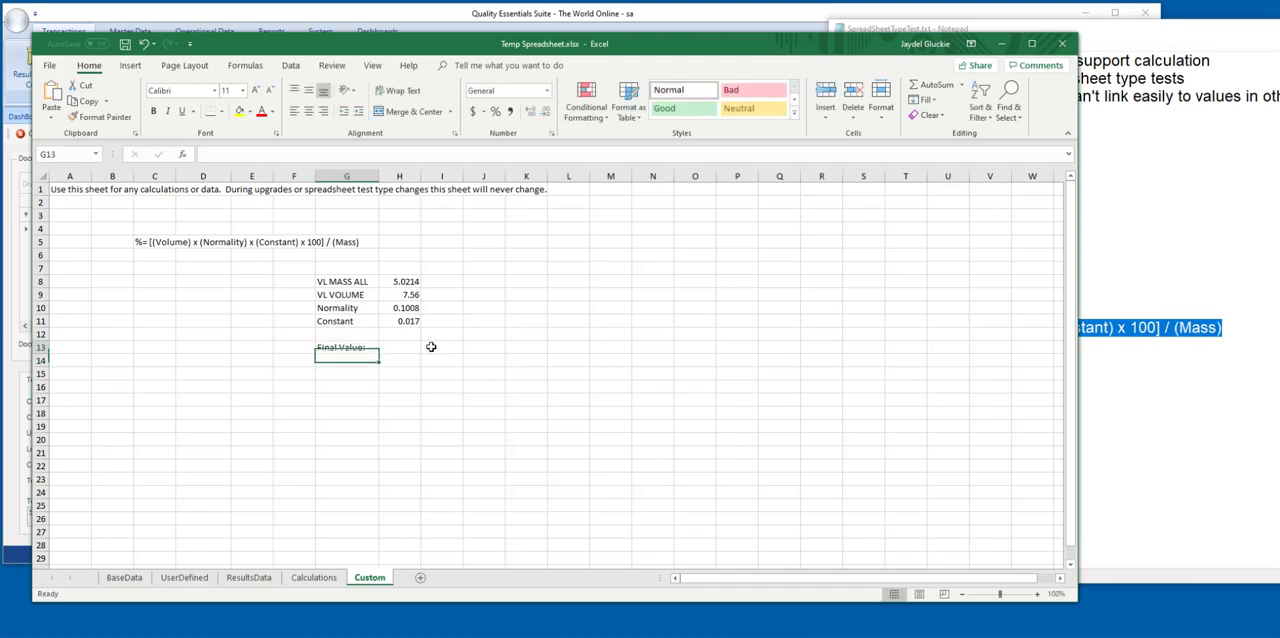
Enter the percentage formula =(H9*H10*H11*100)/H8 in H13 beside the Final Value label.
text(=)
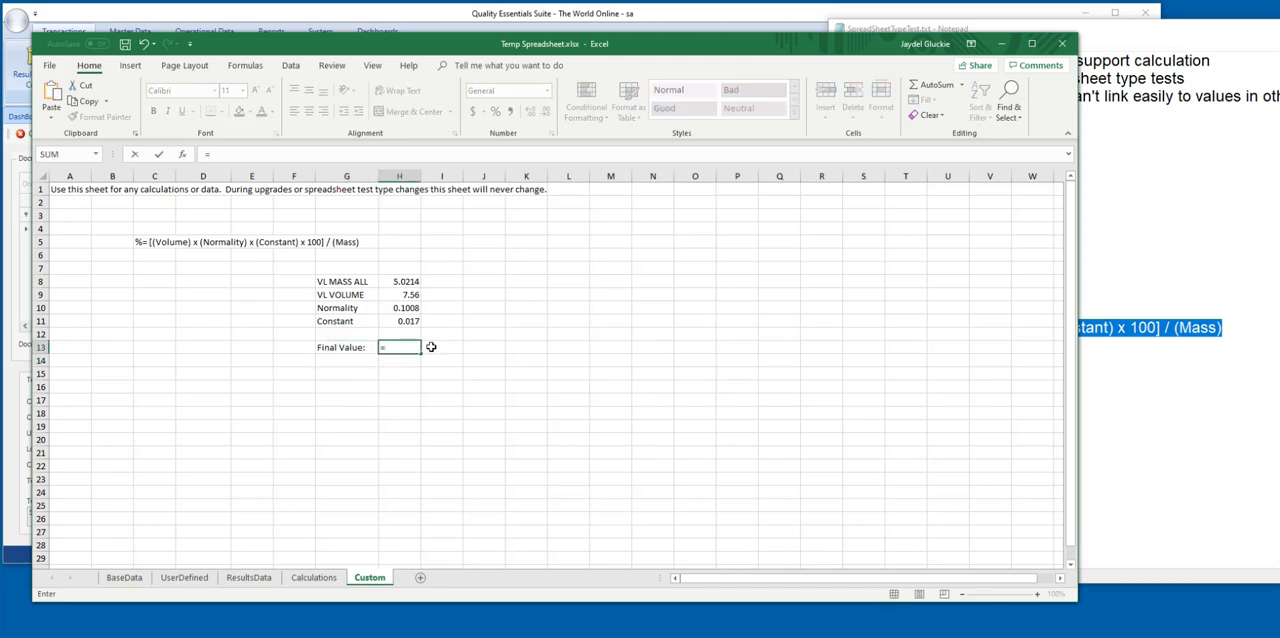
text(()
click(404, 295)
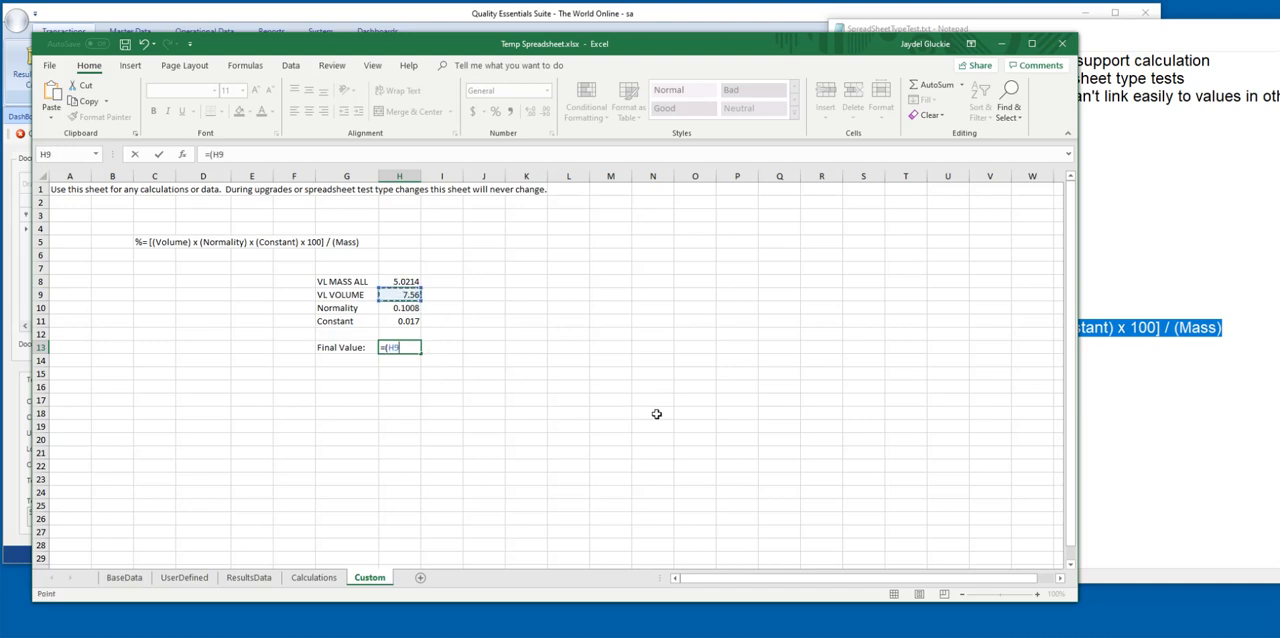
text(*)
click(410, 308)
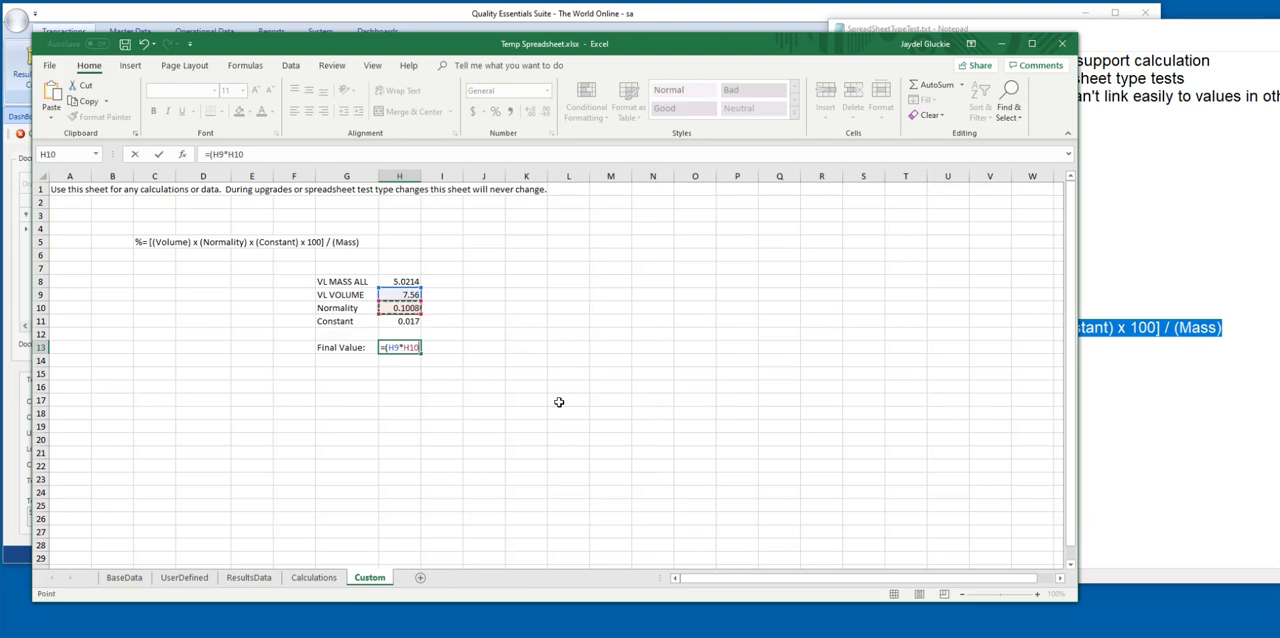
text(*)
click(410, 322)
text(*)
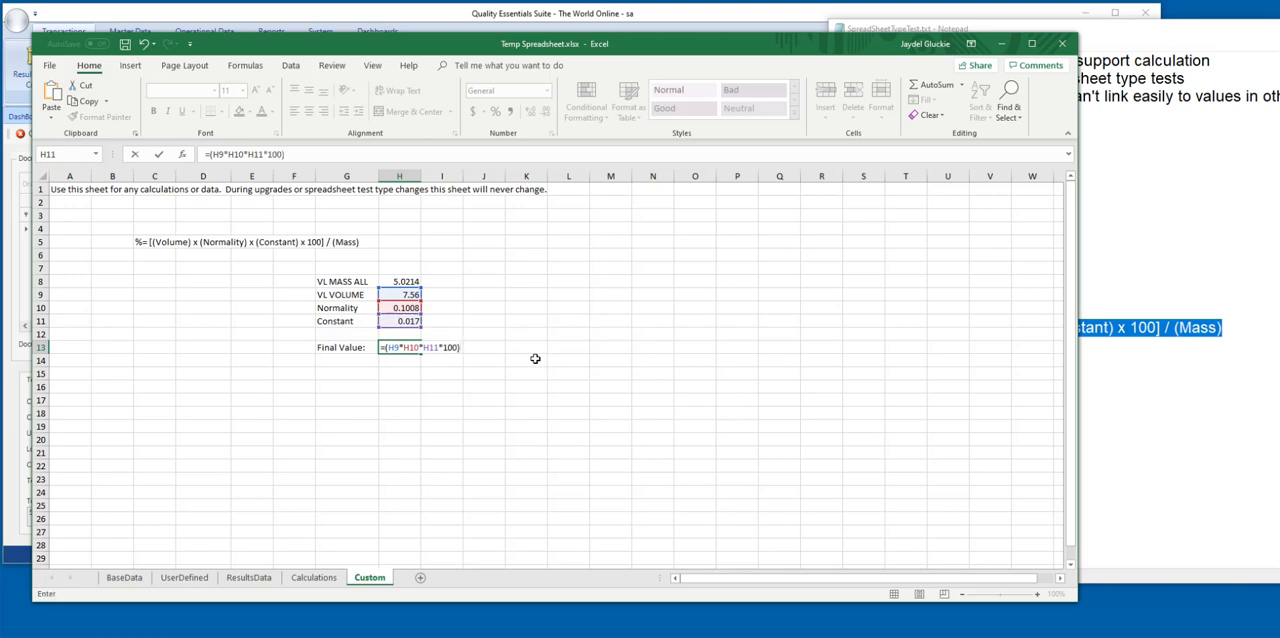
text(100)/)
click(400, 282)
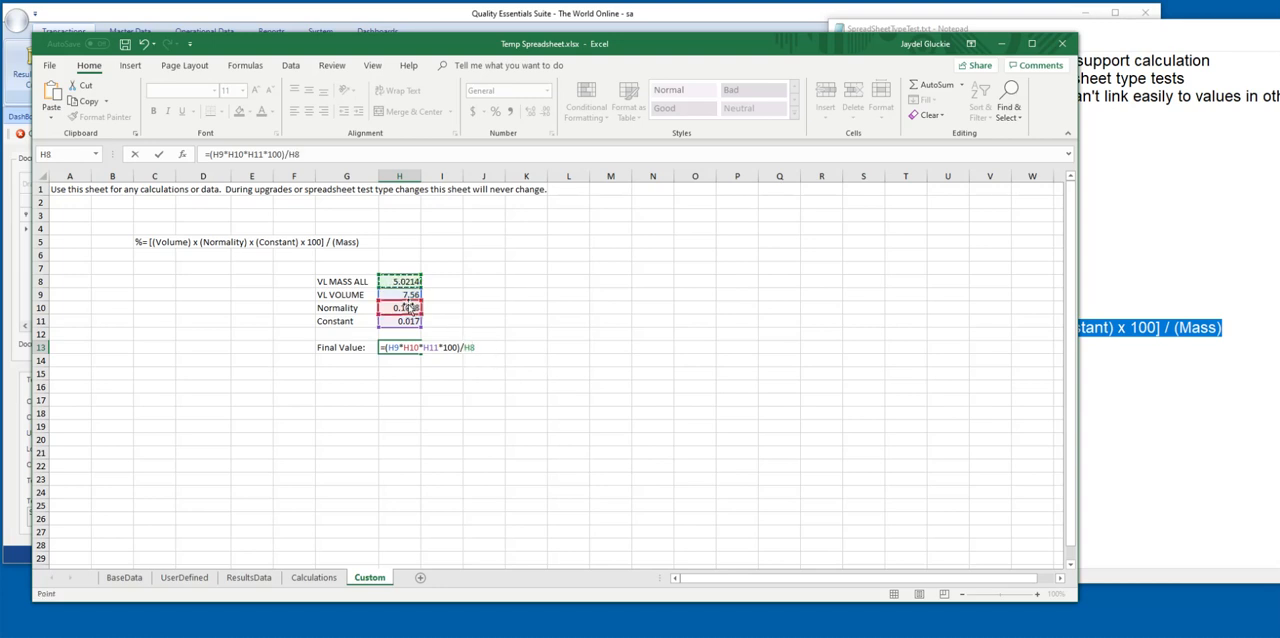
key(Return)
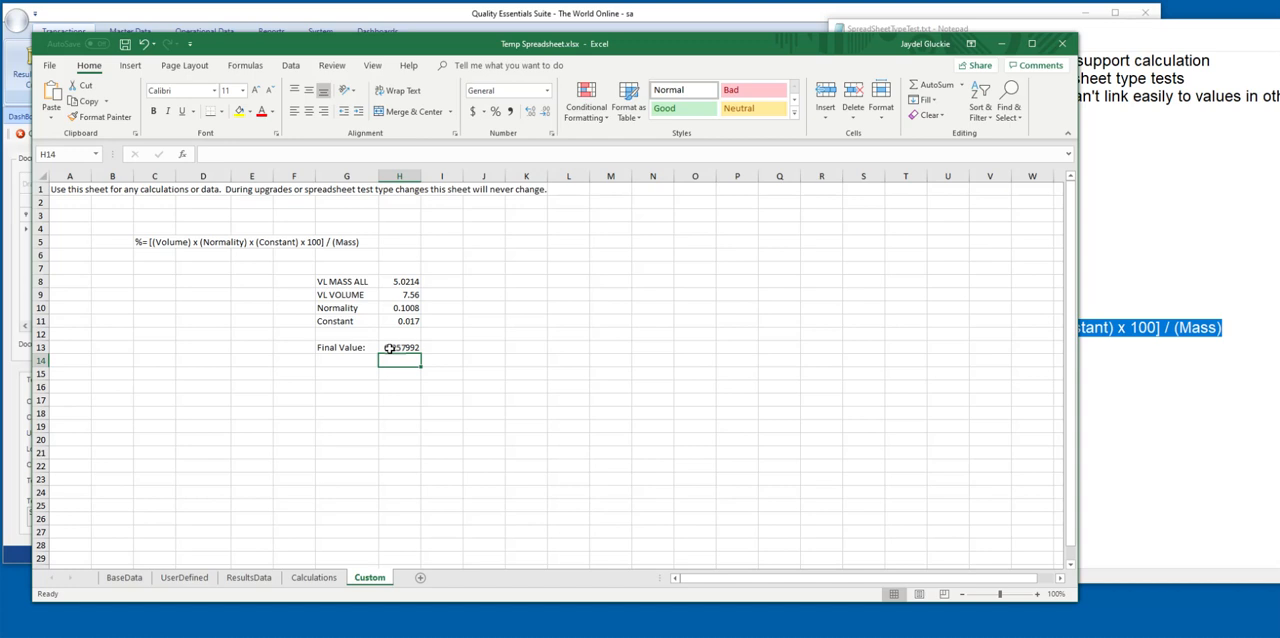
click(390, 349)
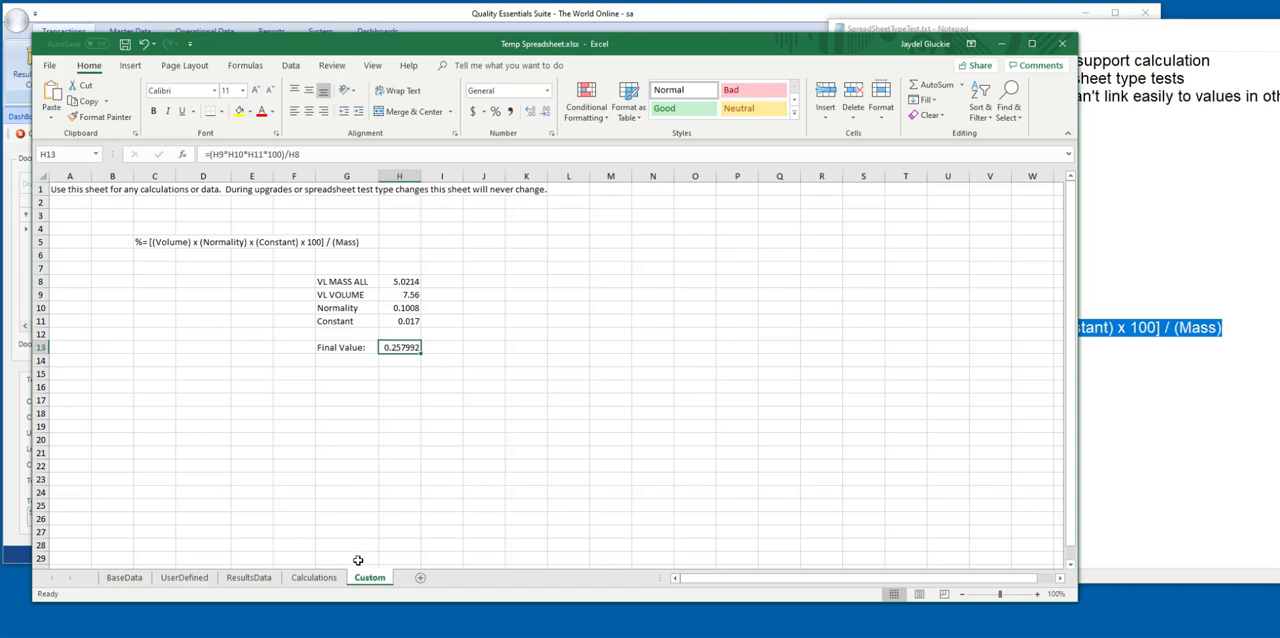
Link cell A1 of the Calculations sheet to the final value with the formula =Custom!H13.
click(313, 577)
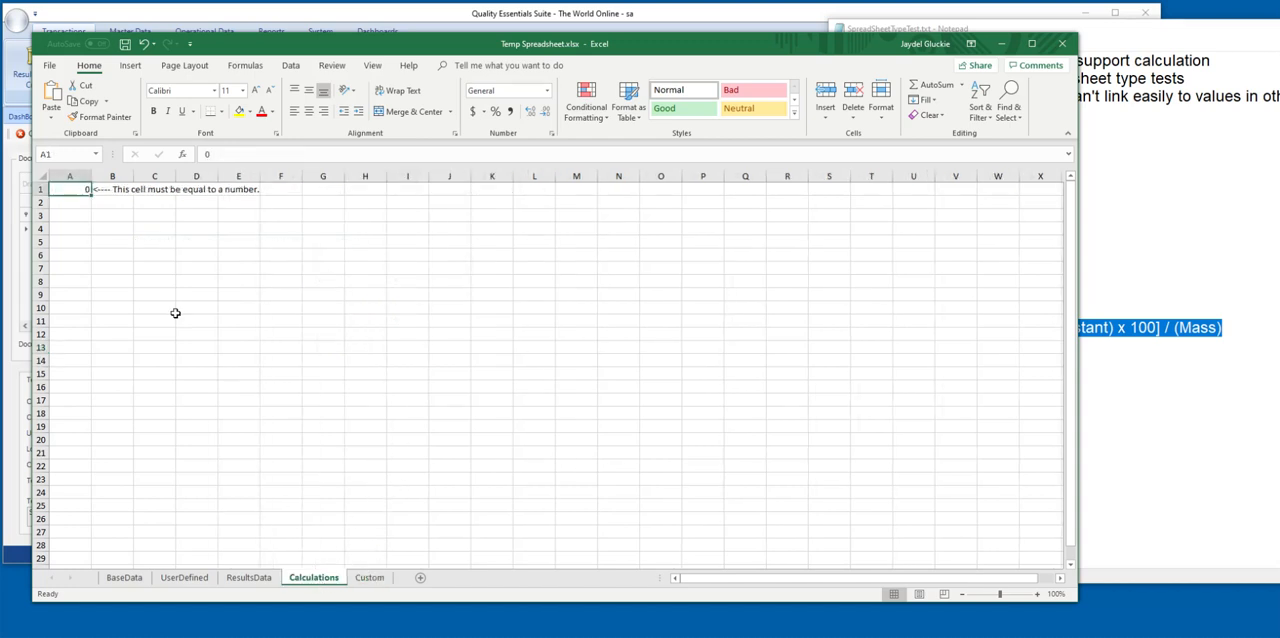
double_click(74, 187)
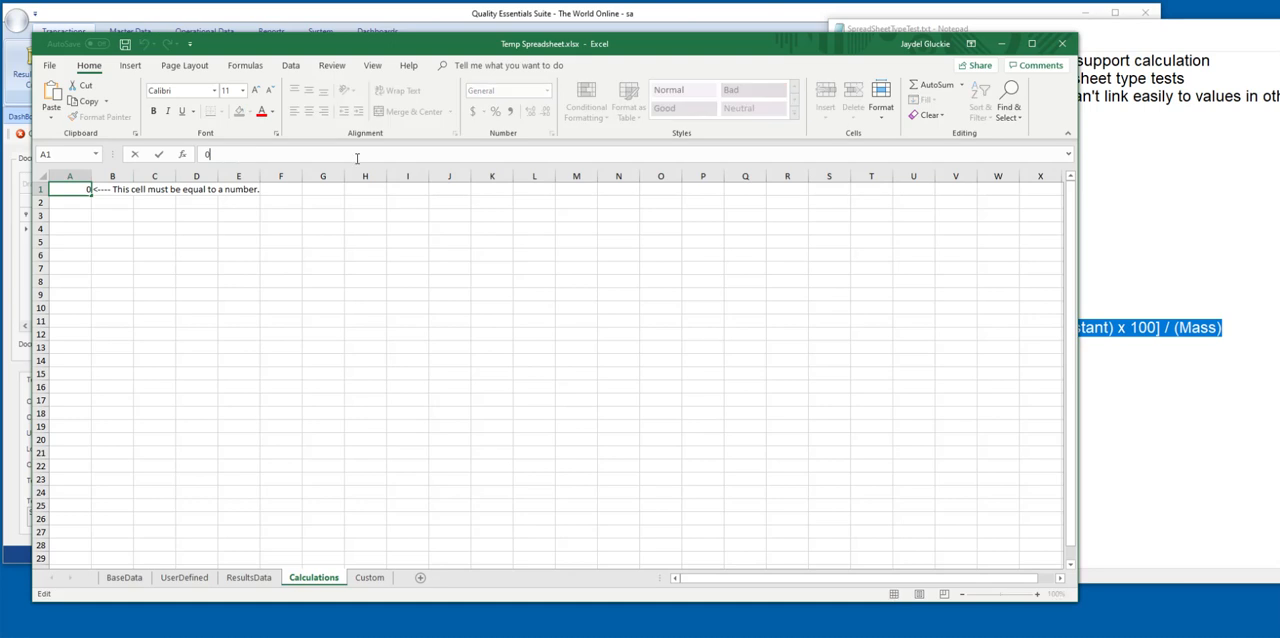
text(=)
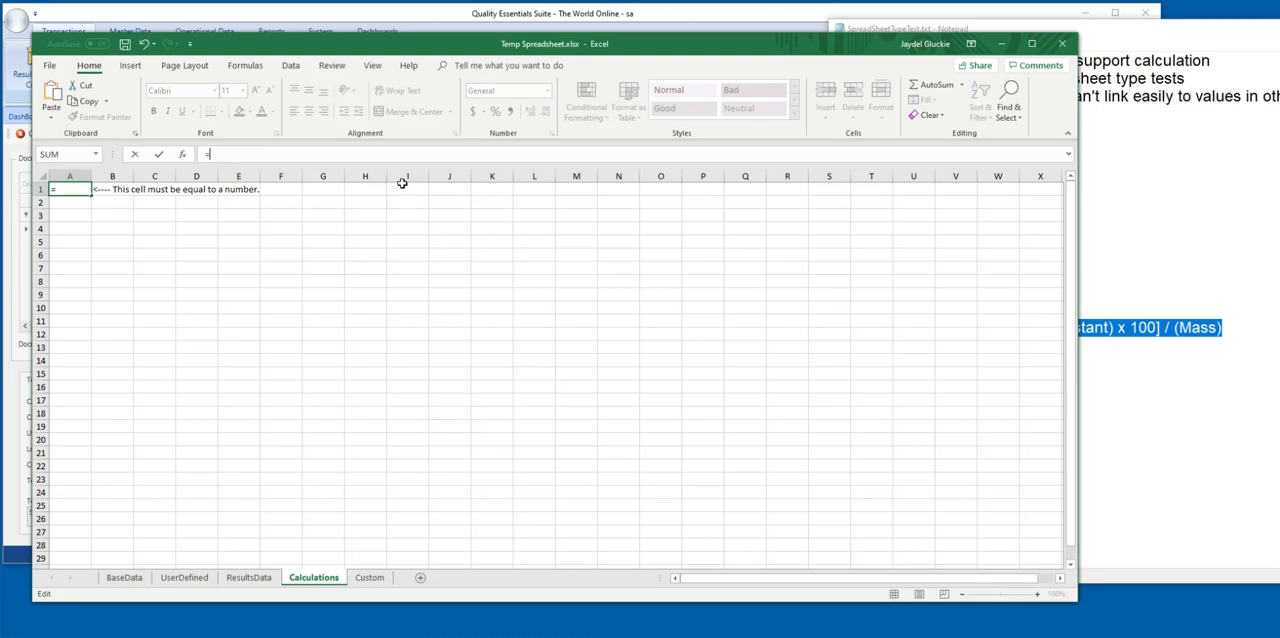
click(368, 577)
click(398, 348)
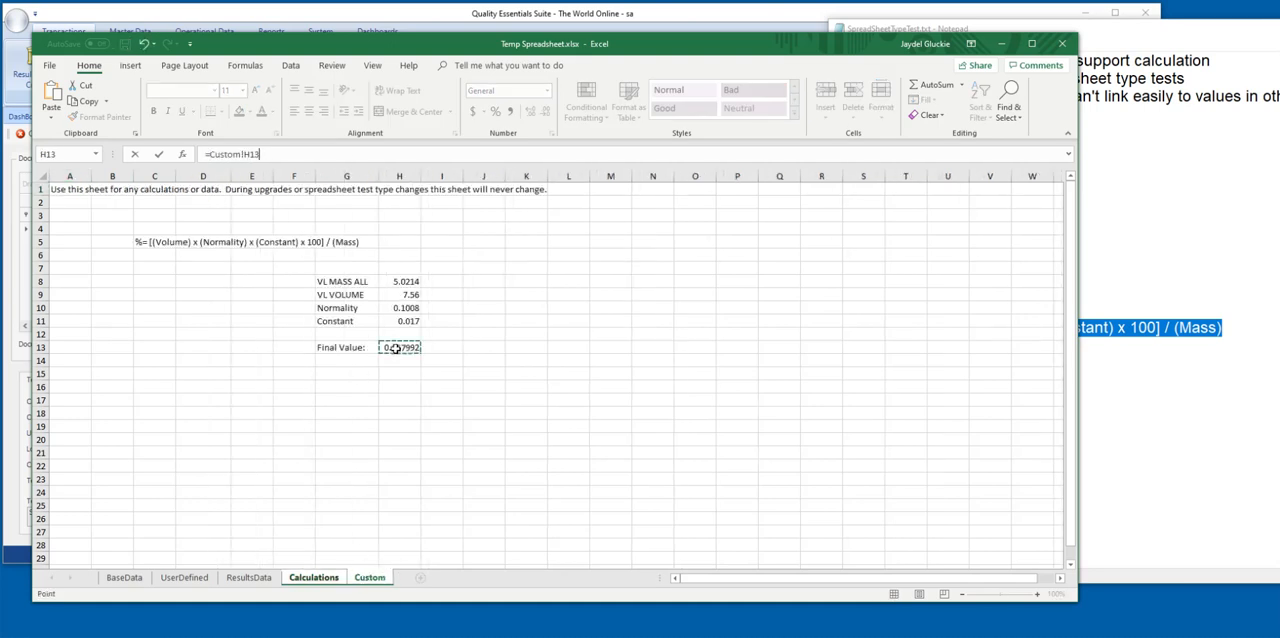
key(Return)
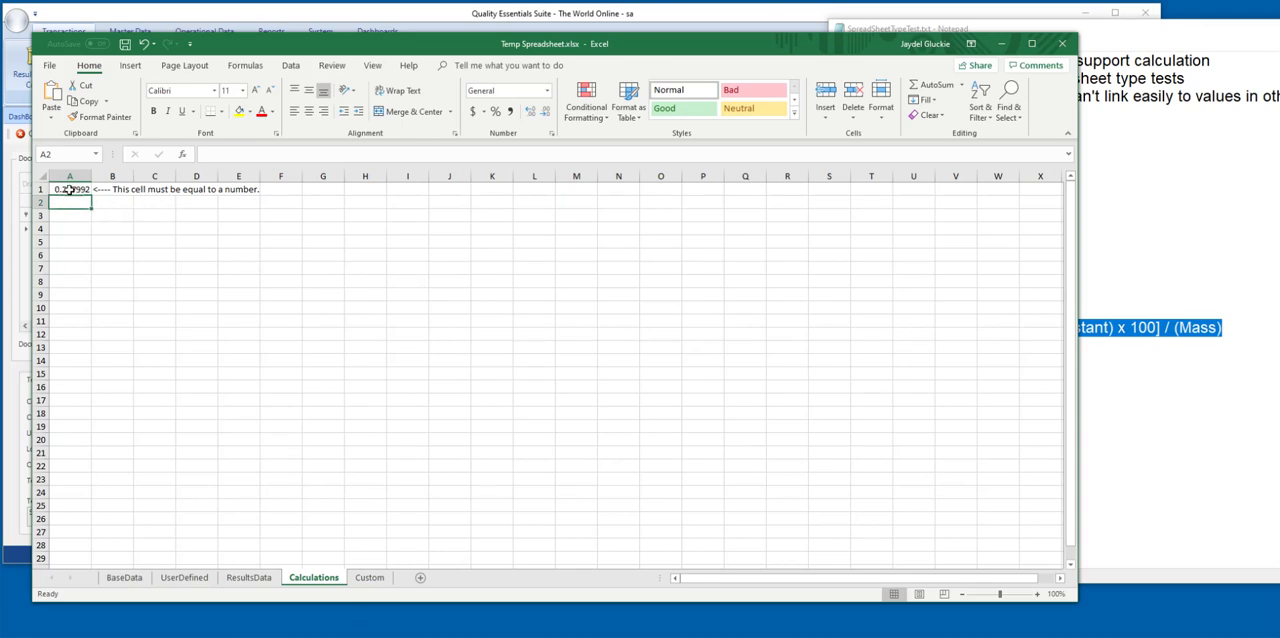
Check the Custom sheet's final value against the Calculations sheet, then save the Temp Spreadsheet.xlsx workbook and close it.
click(370, 578)
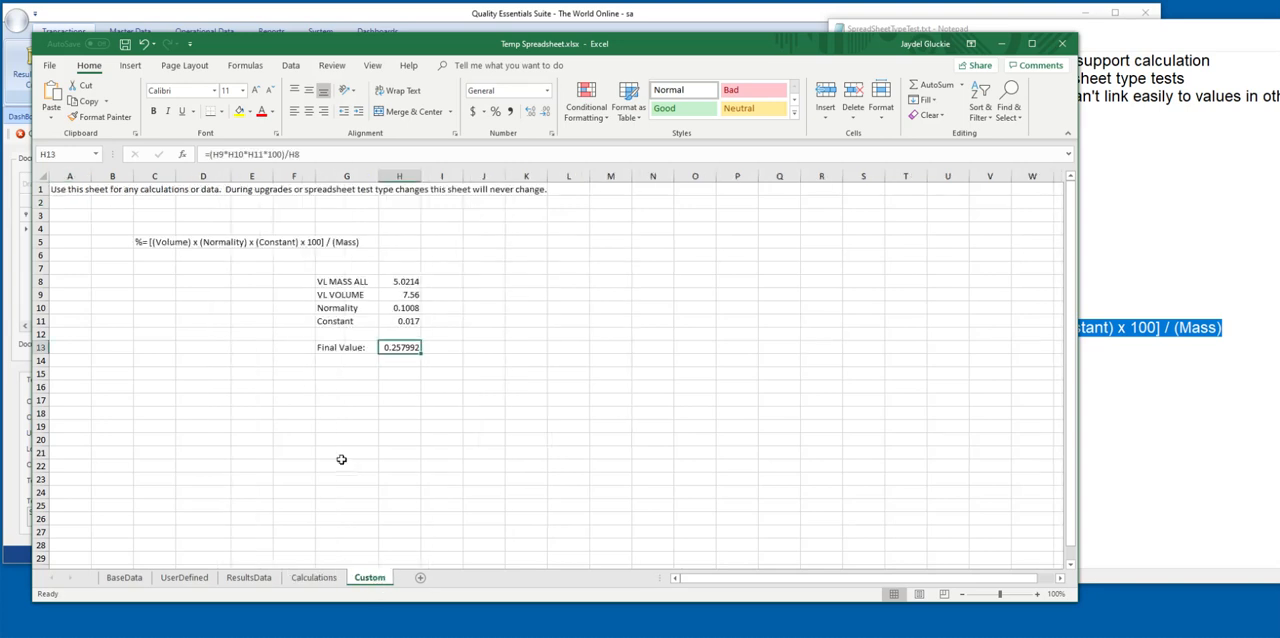
click(316, 578)
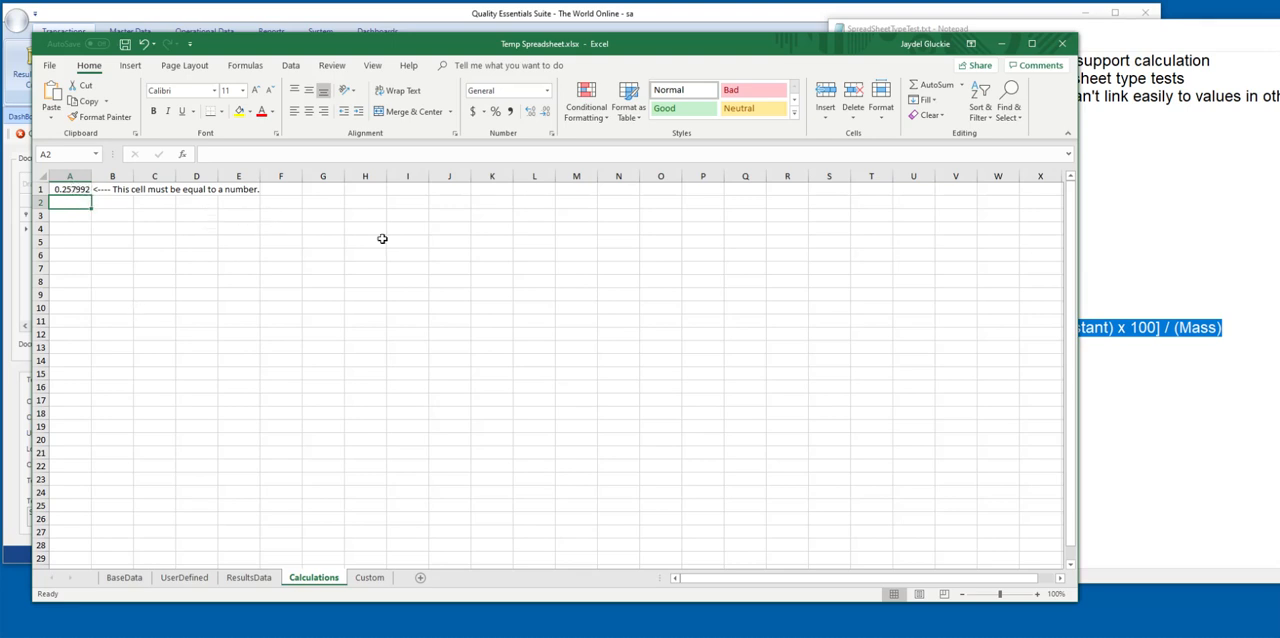
click(125, 46)
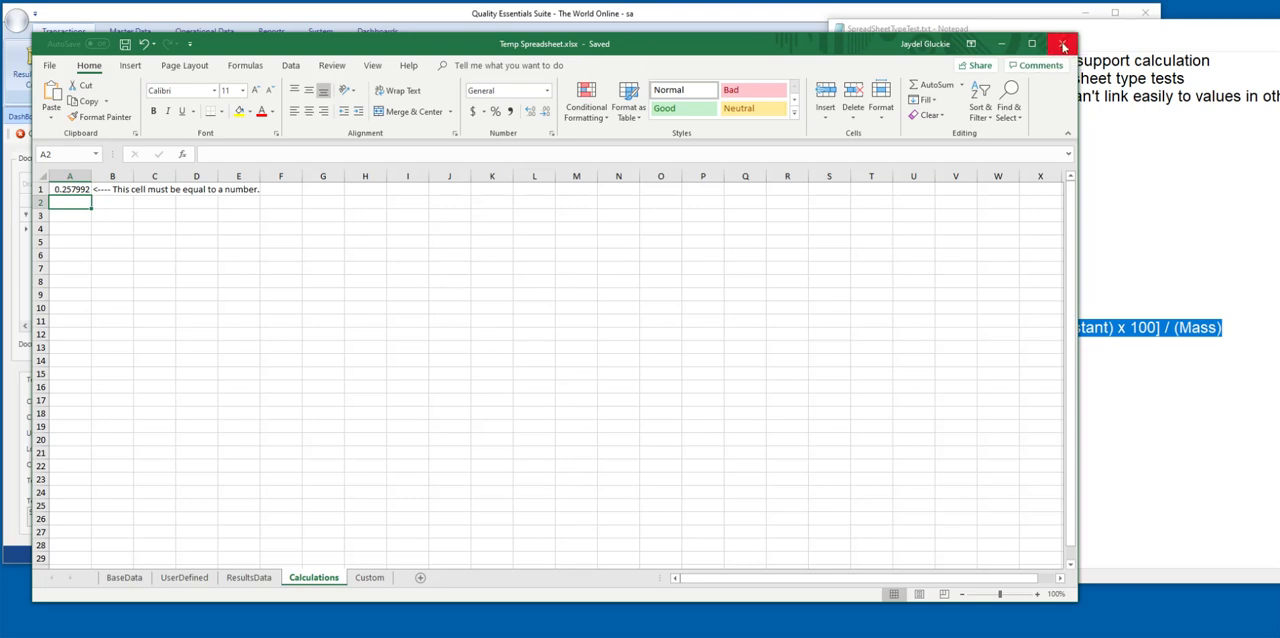
click(1063, 46)
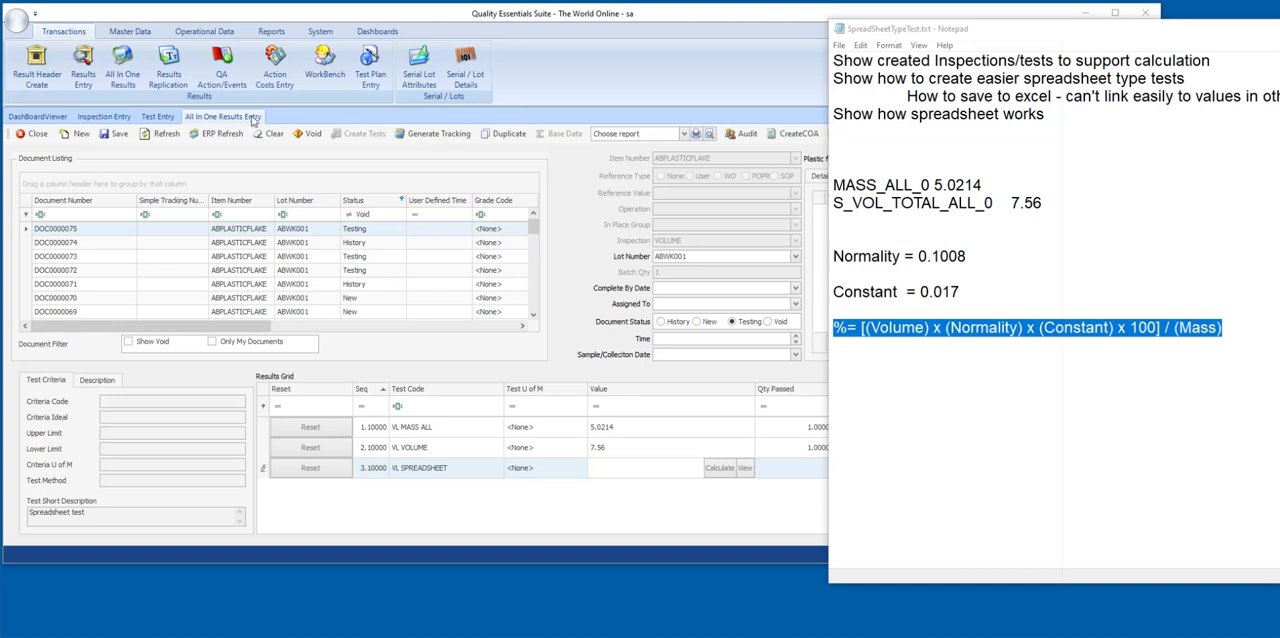
In Quality Essentials Suite's Test Entry, open the VL SPREADSHEET test's spreadsheet for editing with the change reason "Initial Load of Formulas".
click(222, 118)
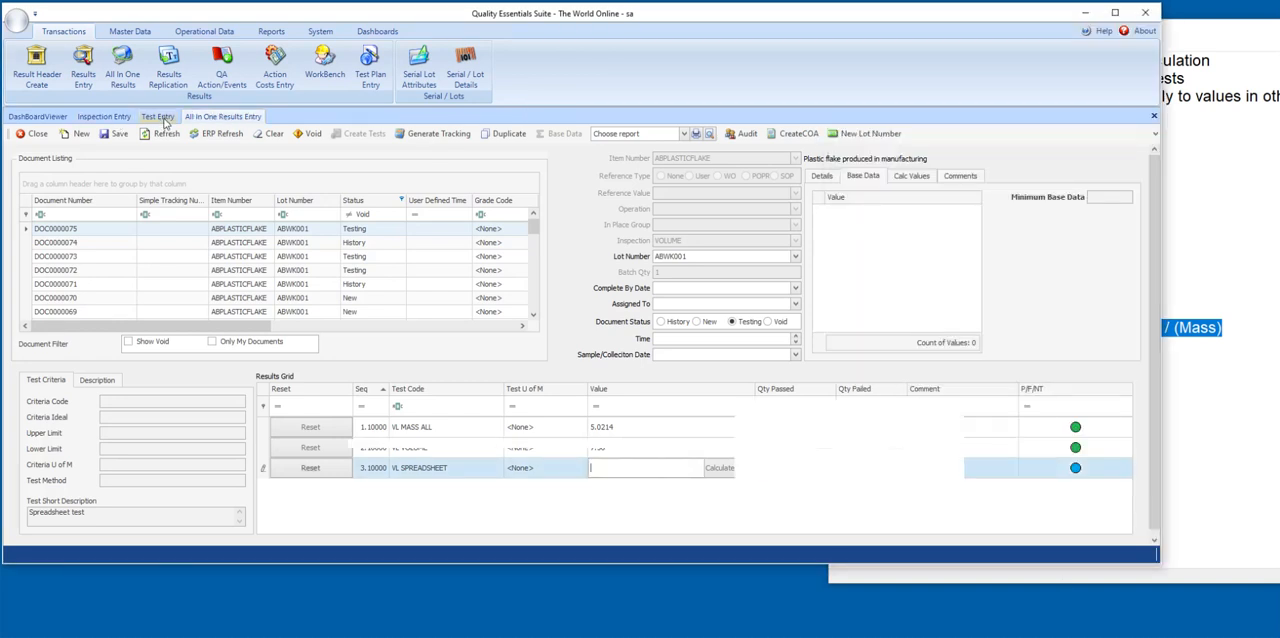
click(160, 117)
click(77, 214)
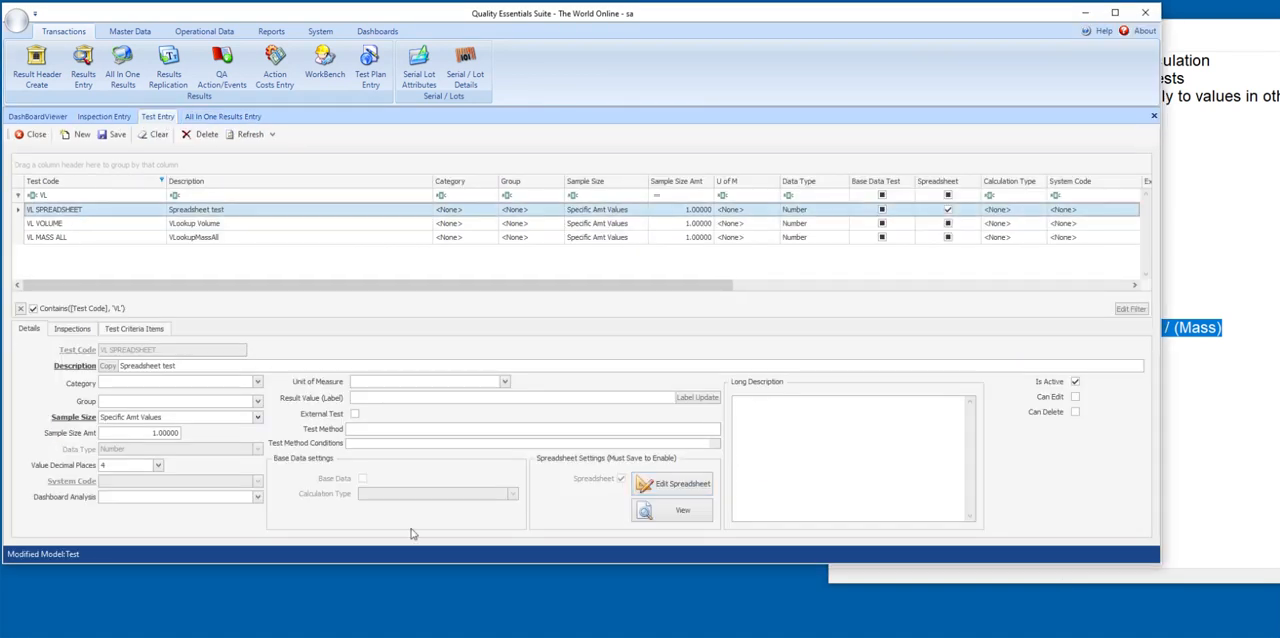
click(673, 486)
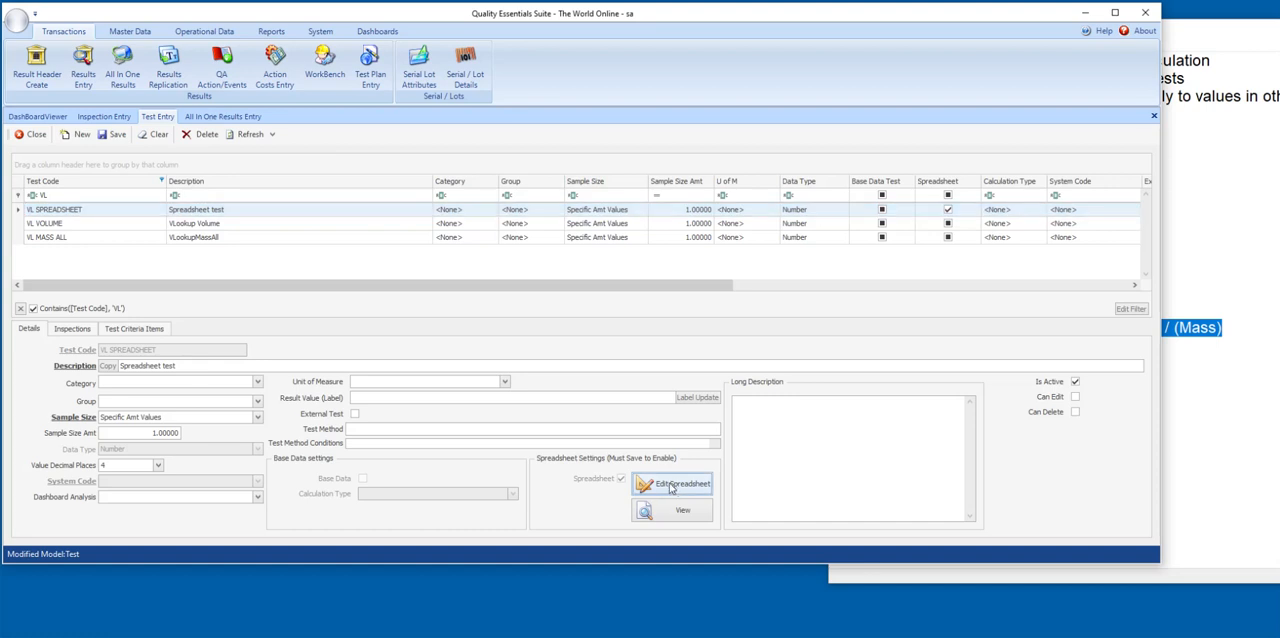
click(277, 298)
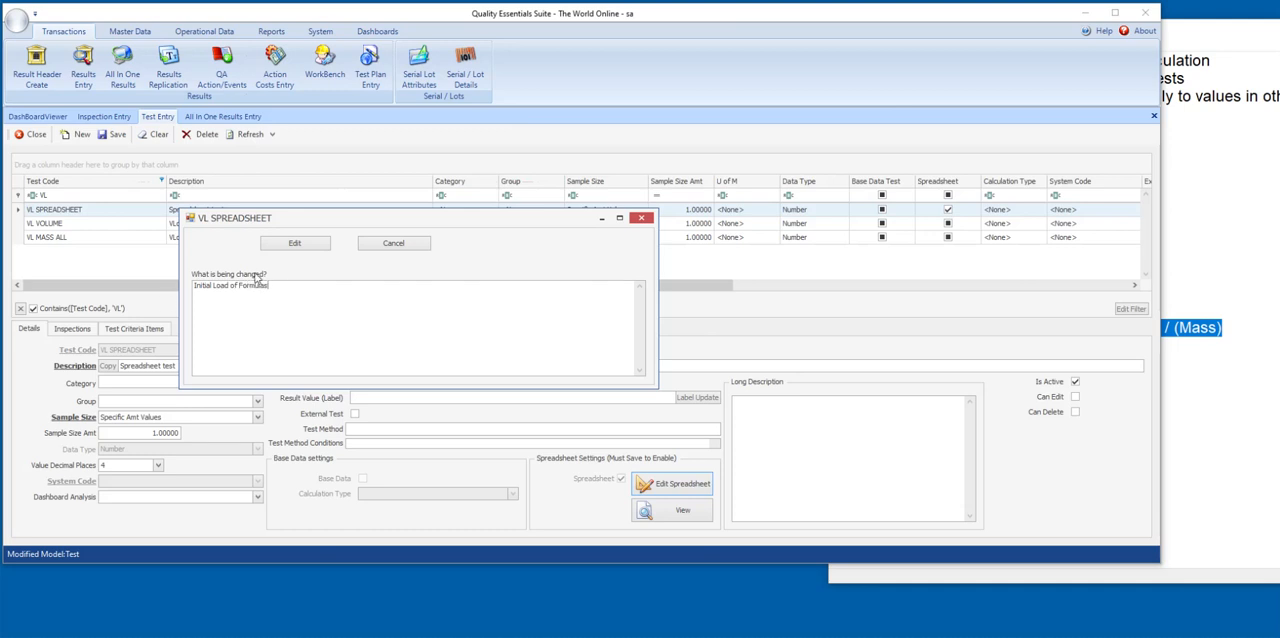
click(296, 245)
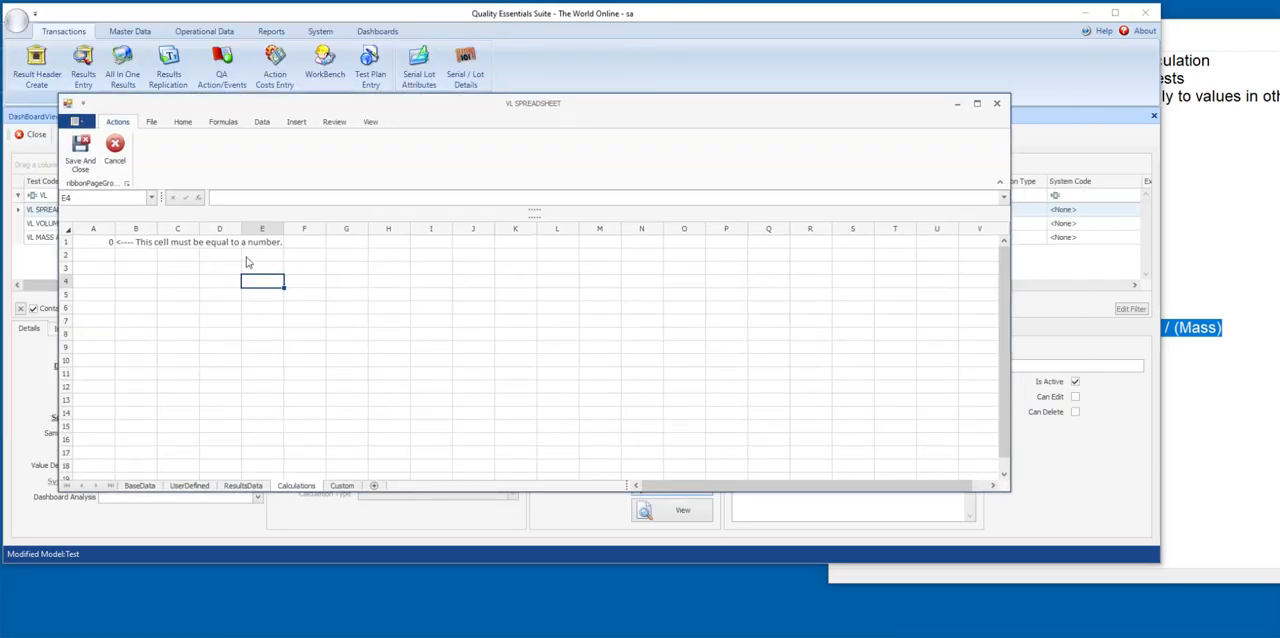
Load the saved Temp Spreadsheet.xlsx workbook into the VL SPREADSHEET editor.
click(151, 121)
click(106, 151)
double_click(285, 206)
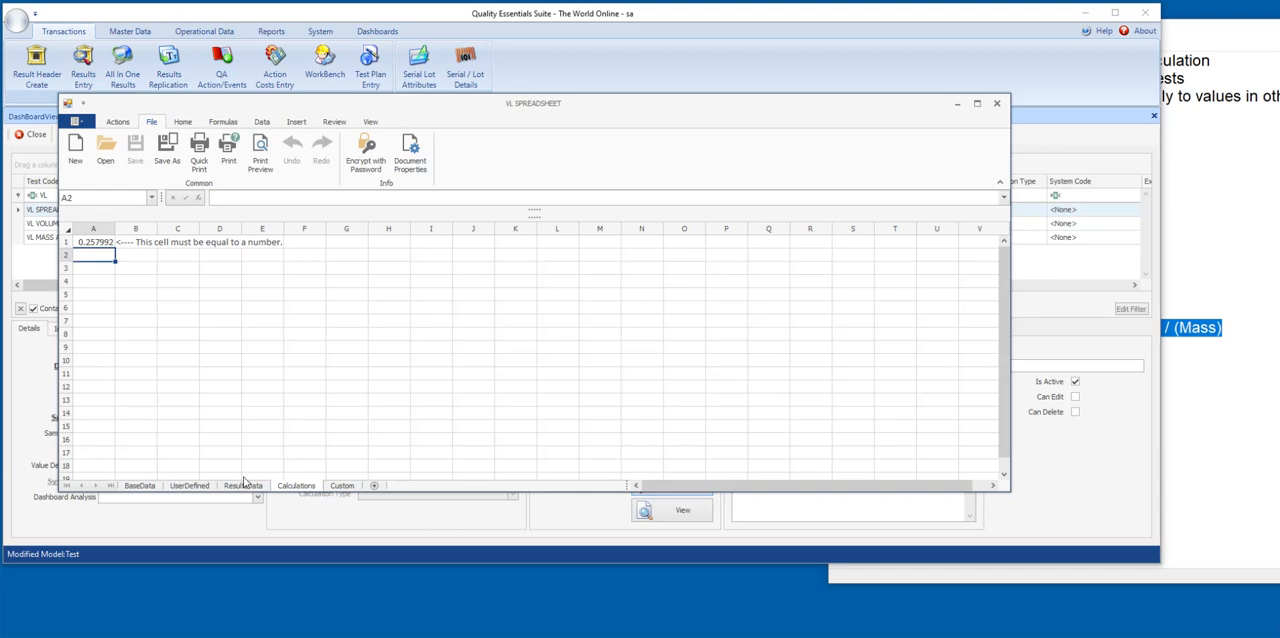
Review the sample rows on the ResultsData sheet and clear the sample item values in A2:E2 of the UserDefined sheet.
click(243, 485)
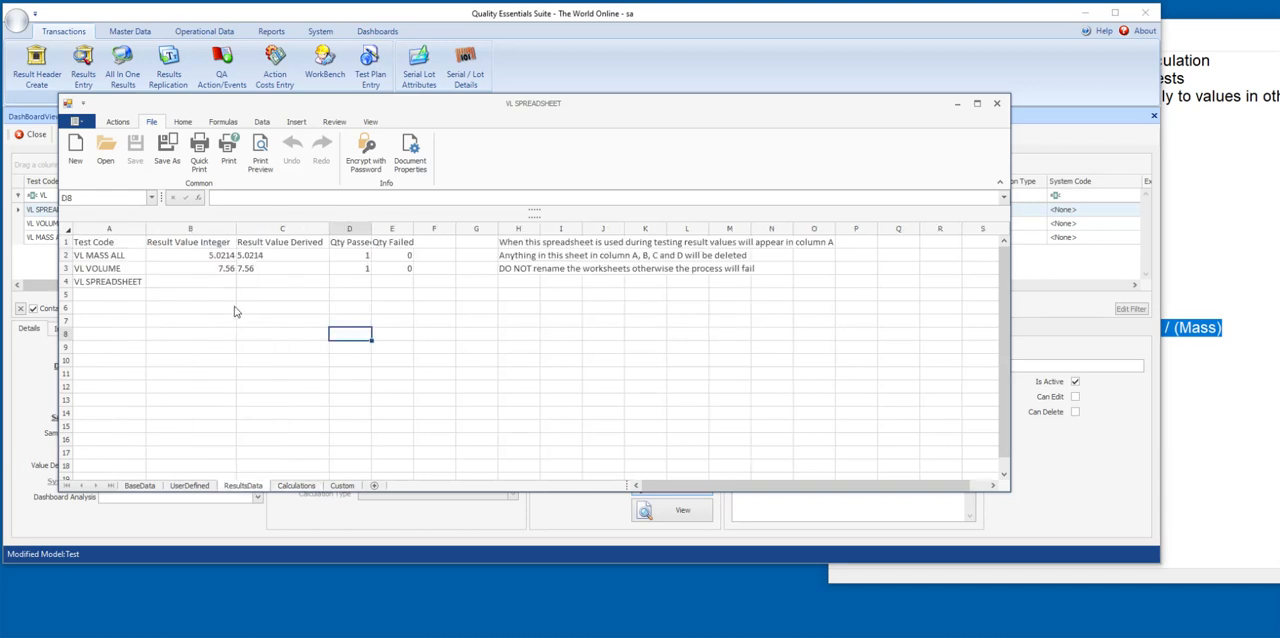
click(104, 257)
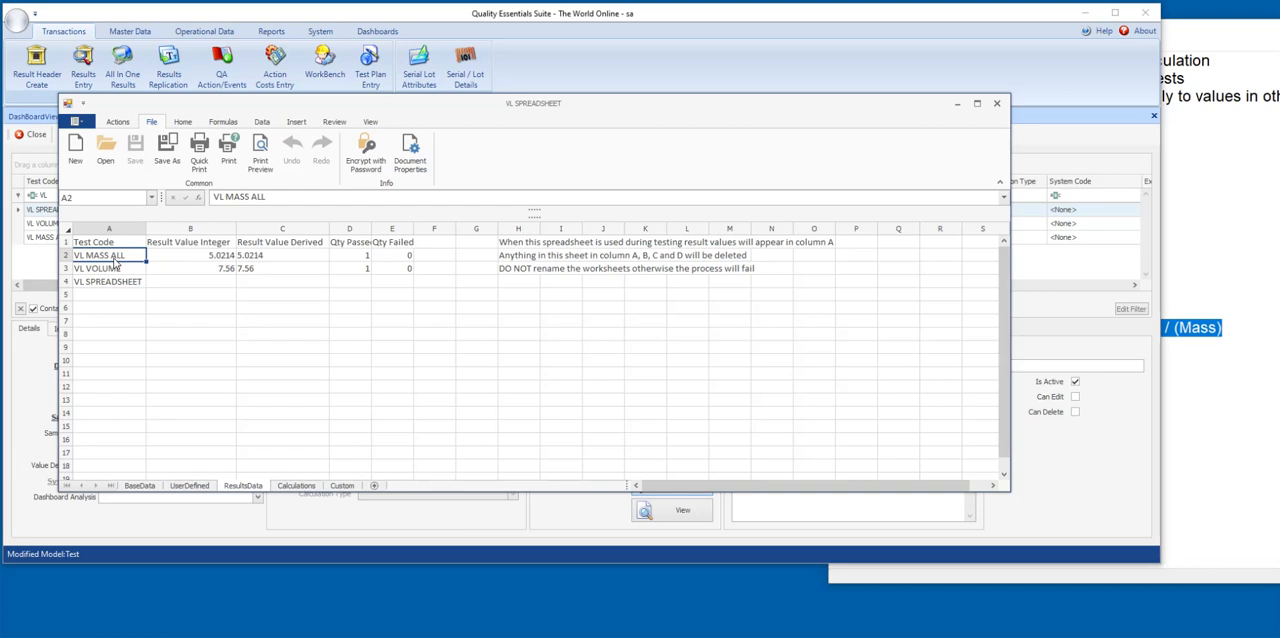
click(110, 270)
click(104, 257)
click(185, 487)
click(98, 258)
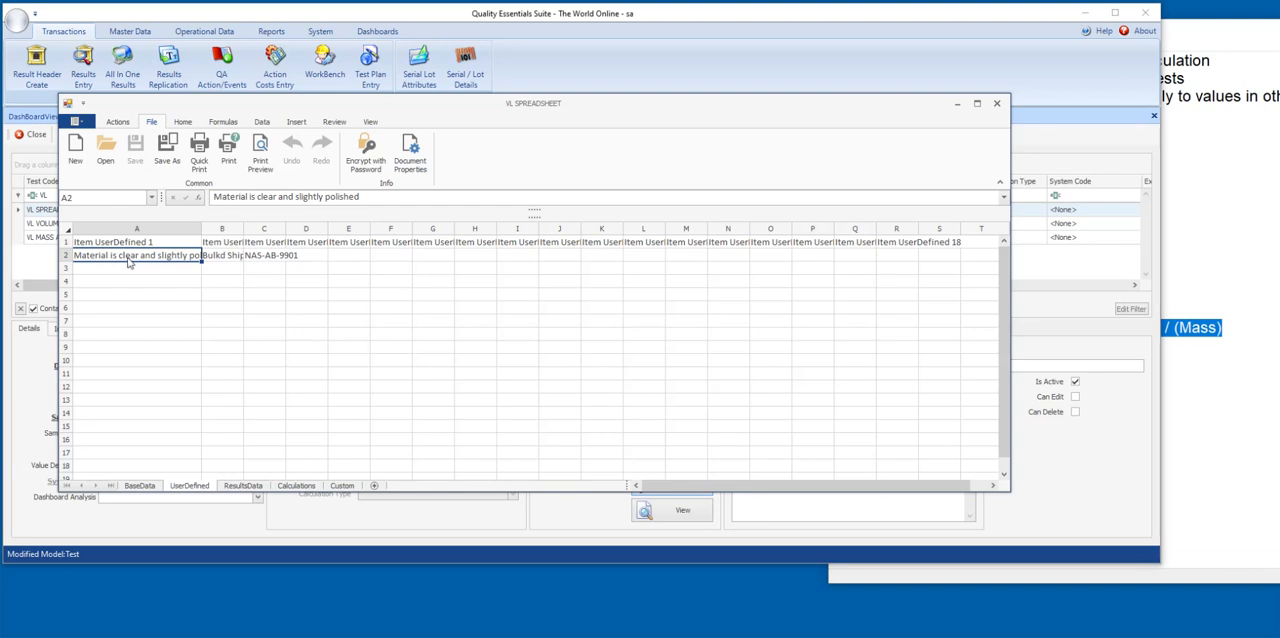
click(273, 258)
drag(120, 258, 370, 278)
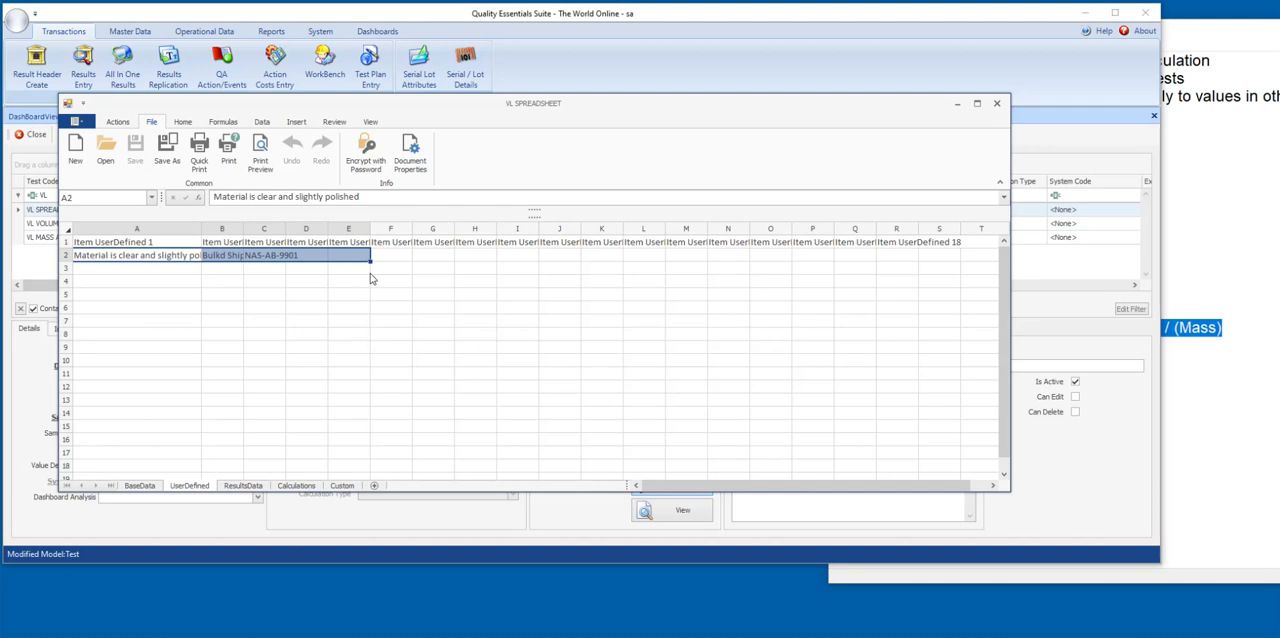
key(Delete)
click(172, 312)
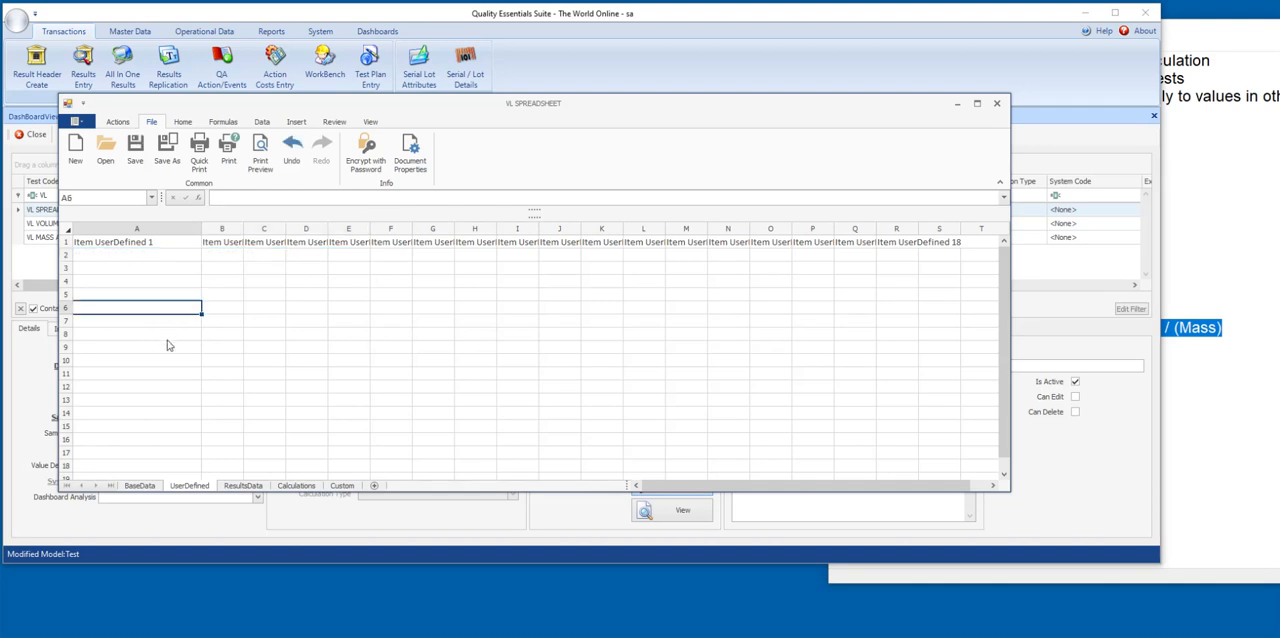
Clear the sample test codes and results in A2:E5 of the ResultsData sheet.
click(243, 486)
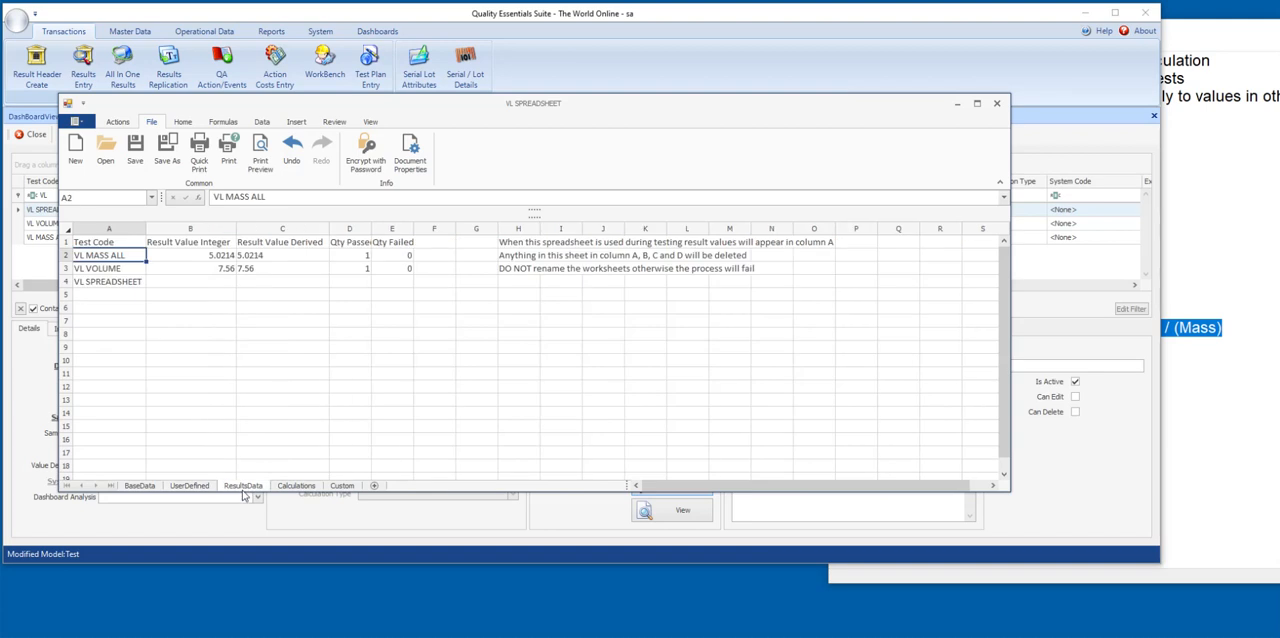
click(110, 303)
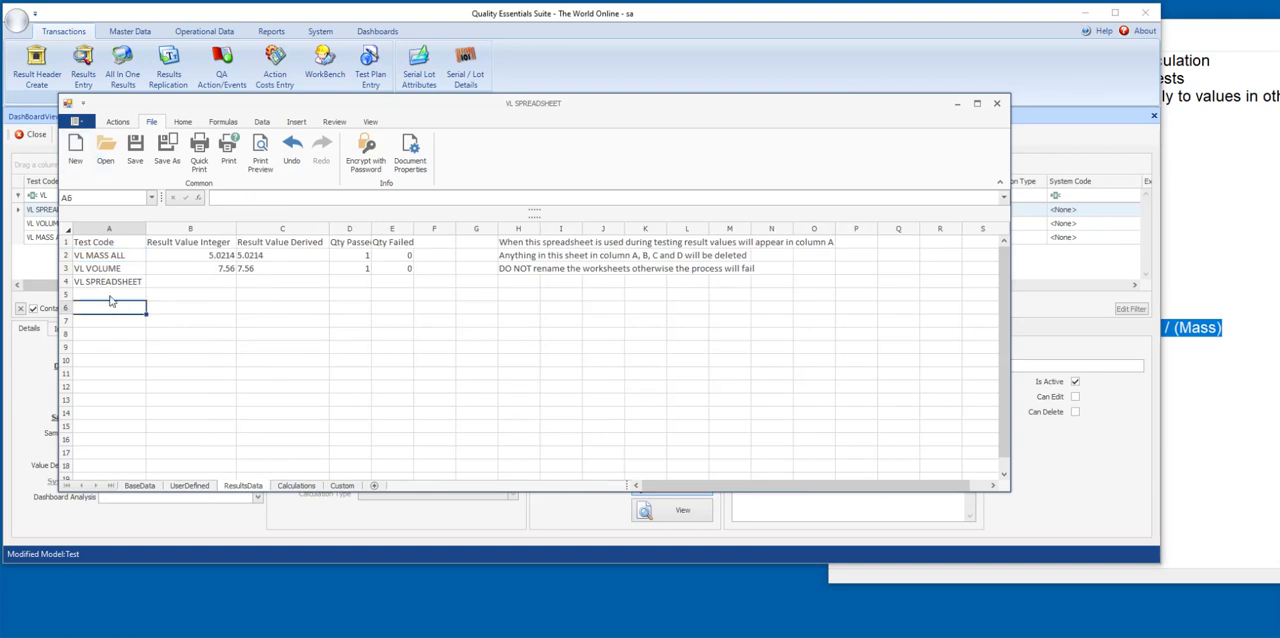
drag(110, 295, 392, 256)
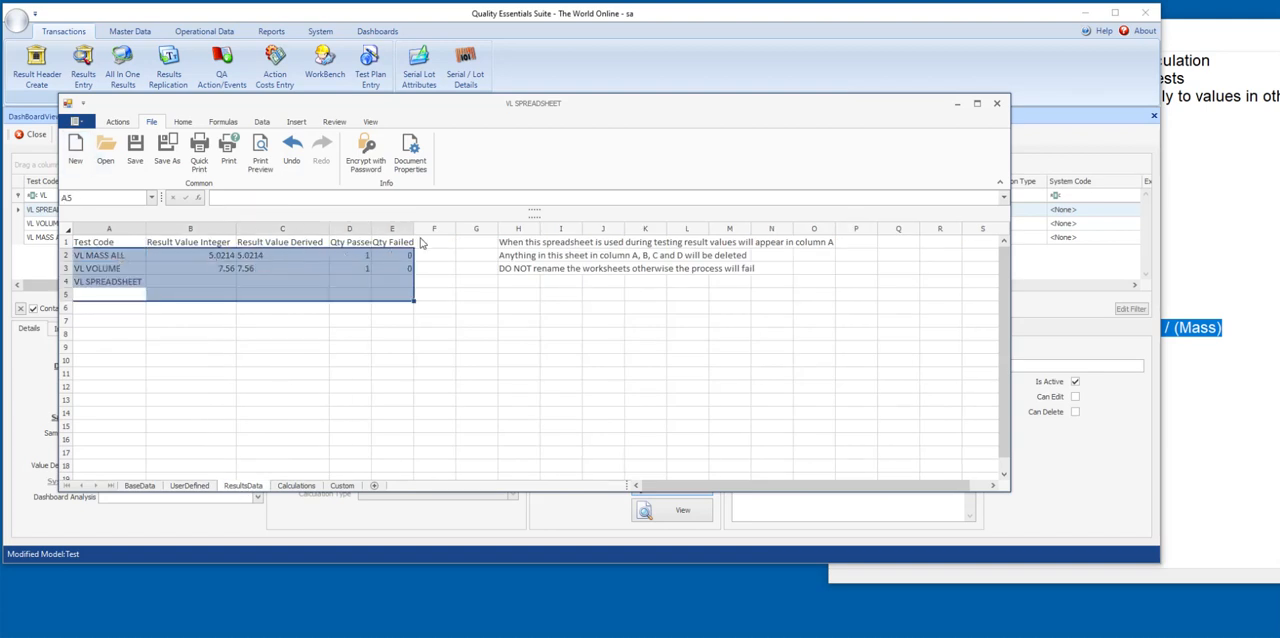
Check the Calculations and Custom sheets, then save and close the VL SPREADSHEET test's spreadsheet.
click(296, 486)
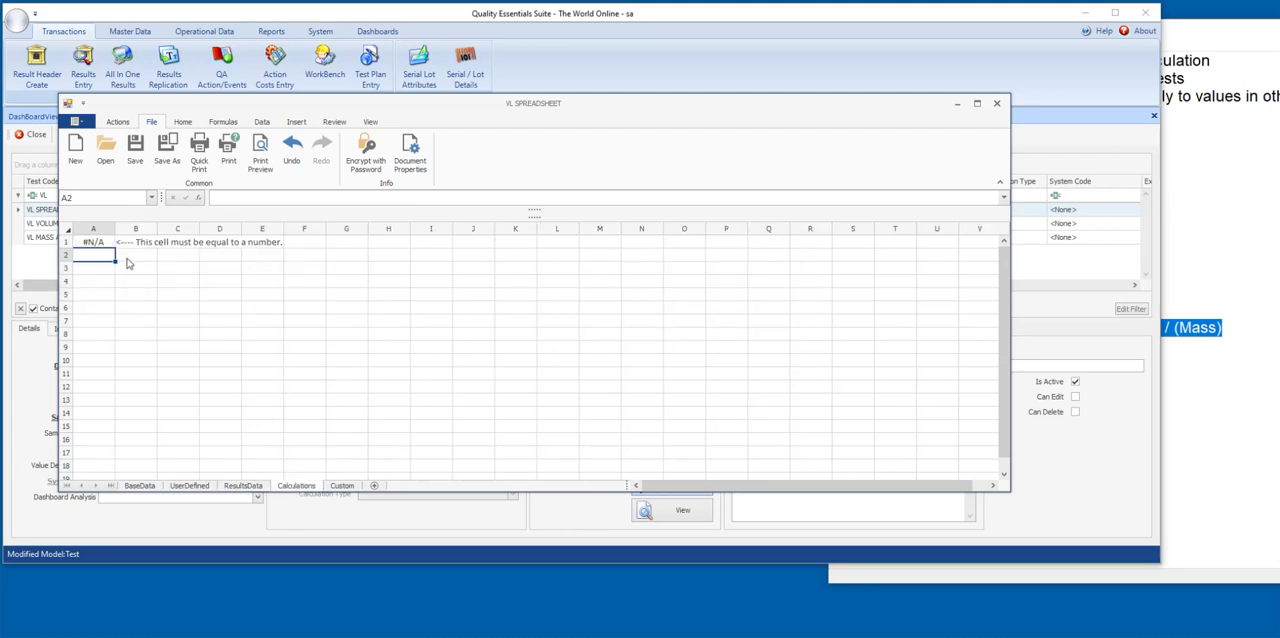
click(342, 486)
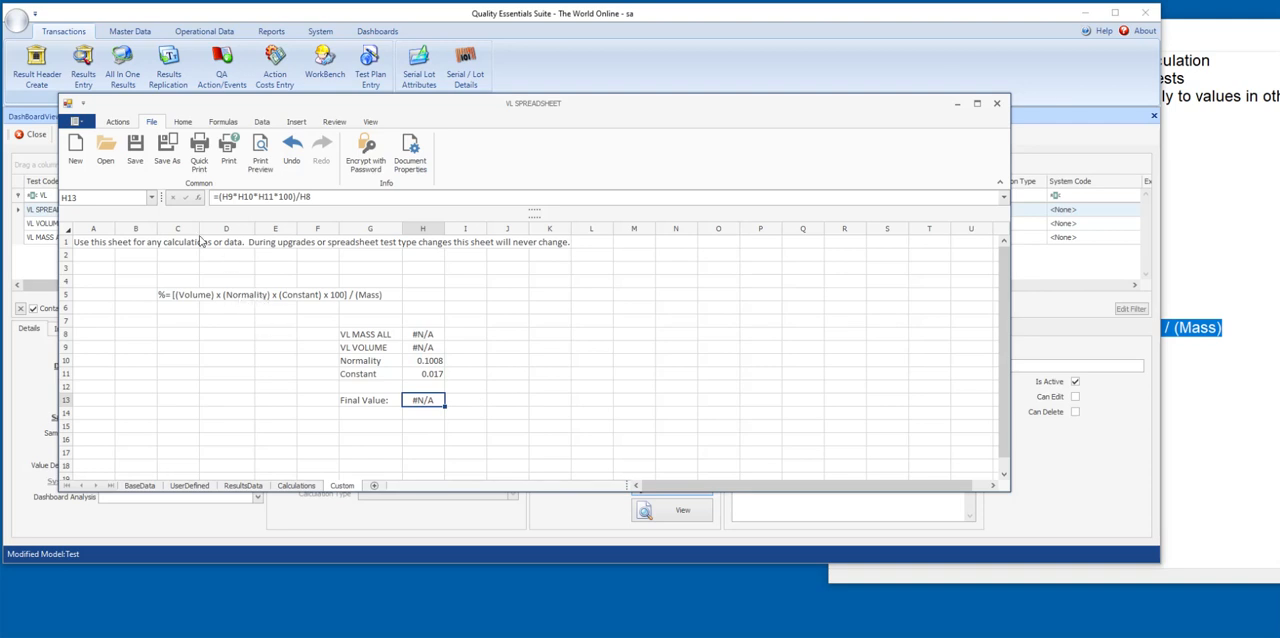
click(118, 122)
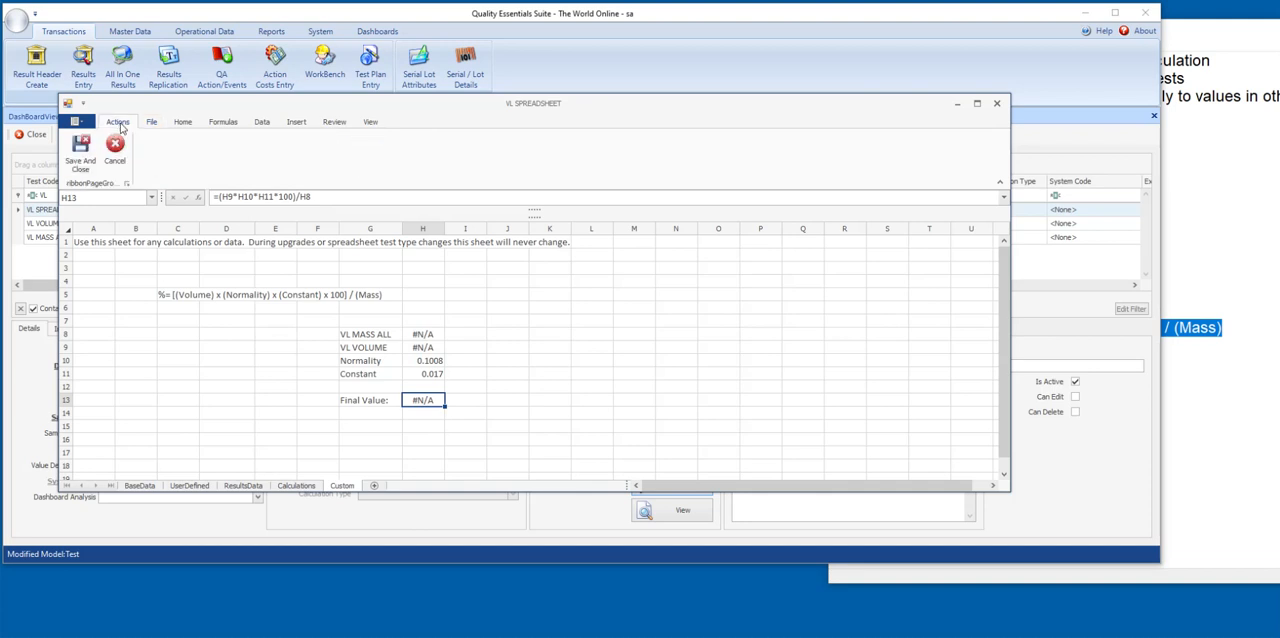
click(81, 163)
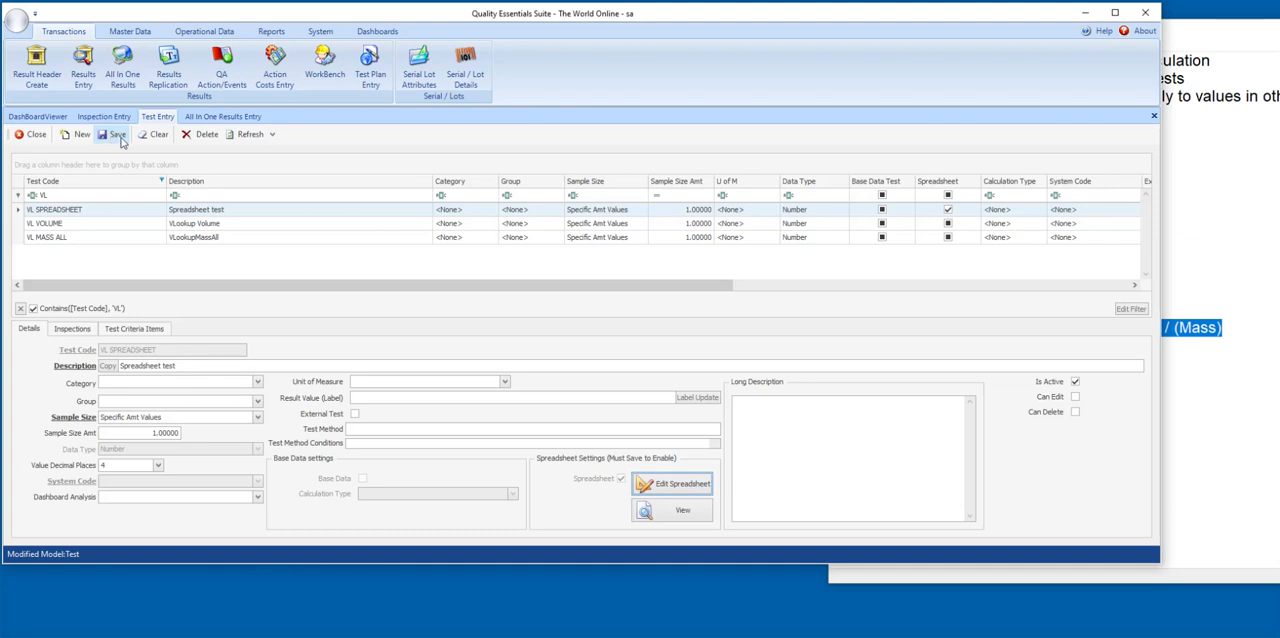
Start a new document in All In One Results Entry, saving the pending changes to the current one.
click(222, 116)
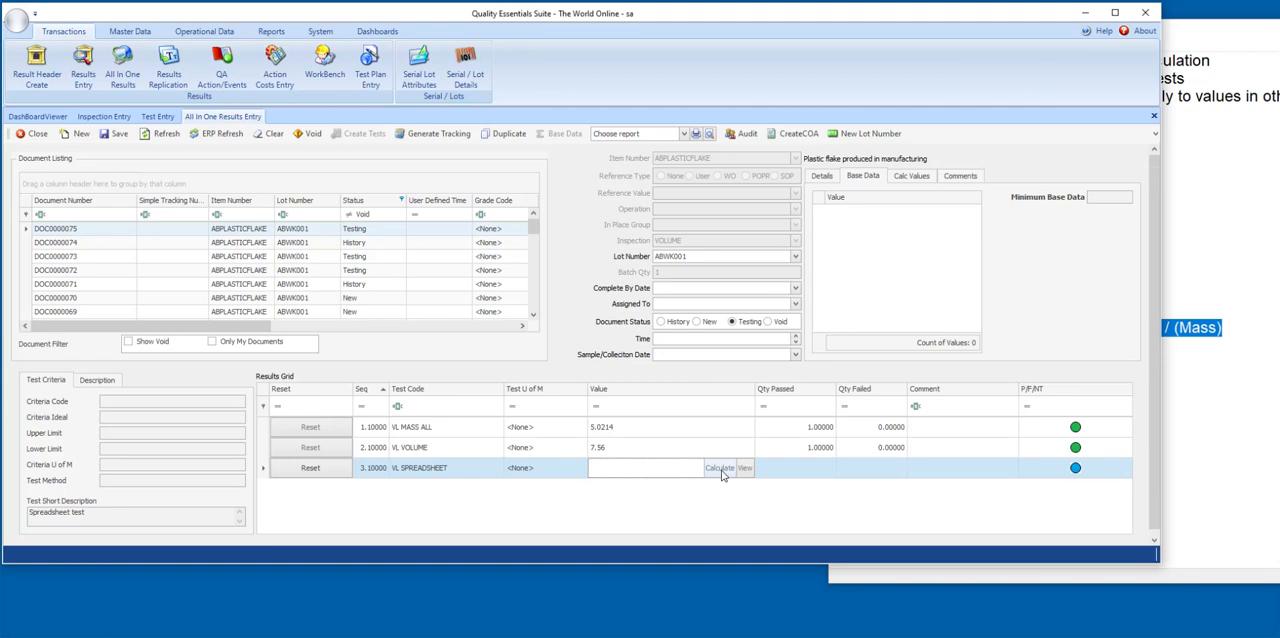
click(77, 136)
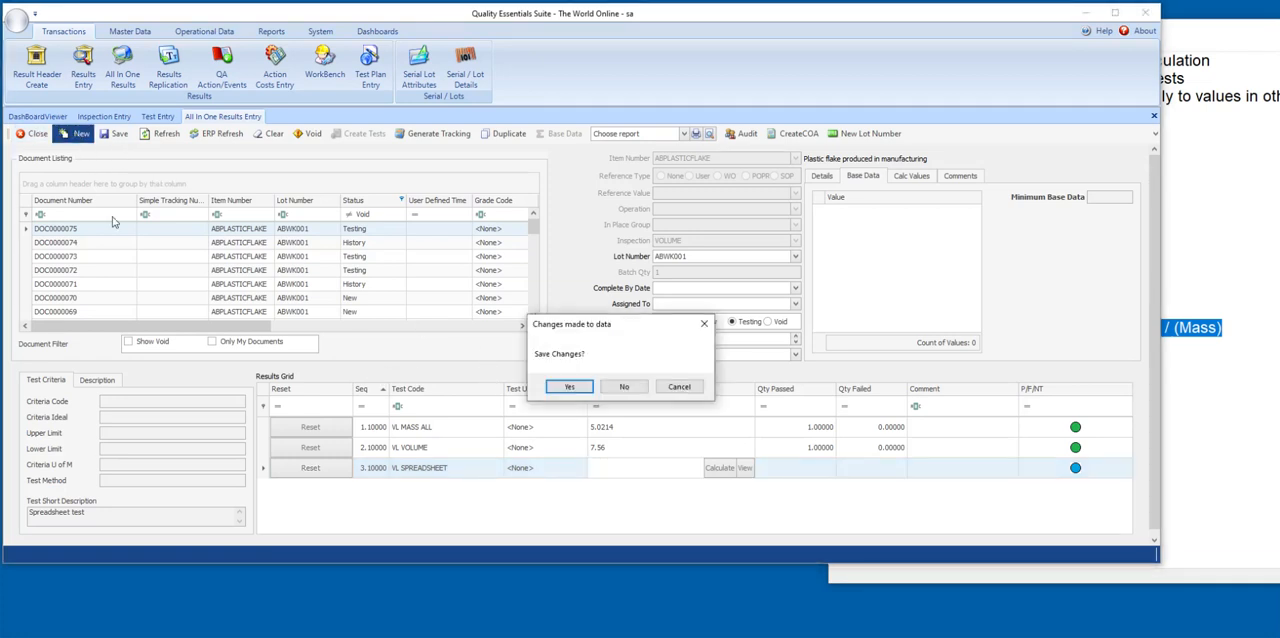
click(569, 389)
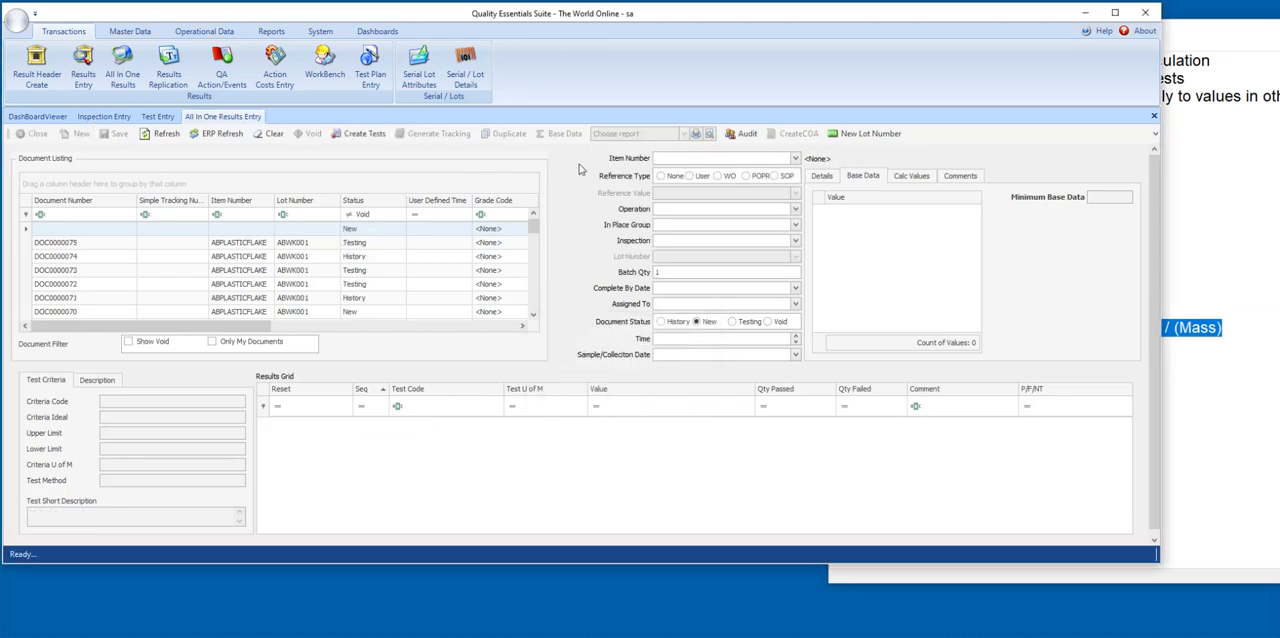
Set the new document's item number to ABPLASTICFLAKE and its inspection to VOLUME.
text(ab)
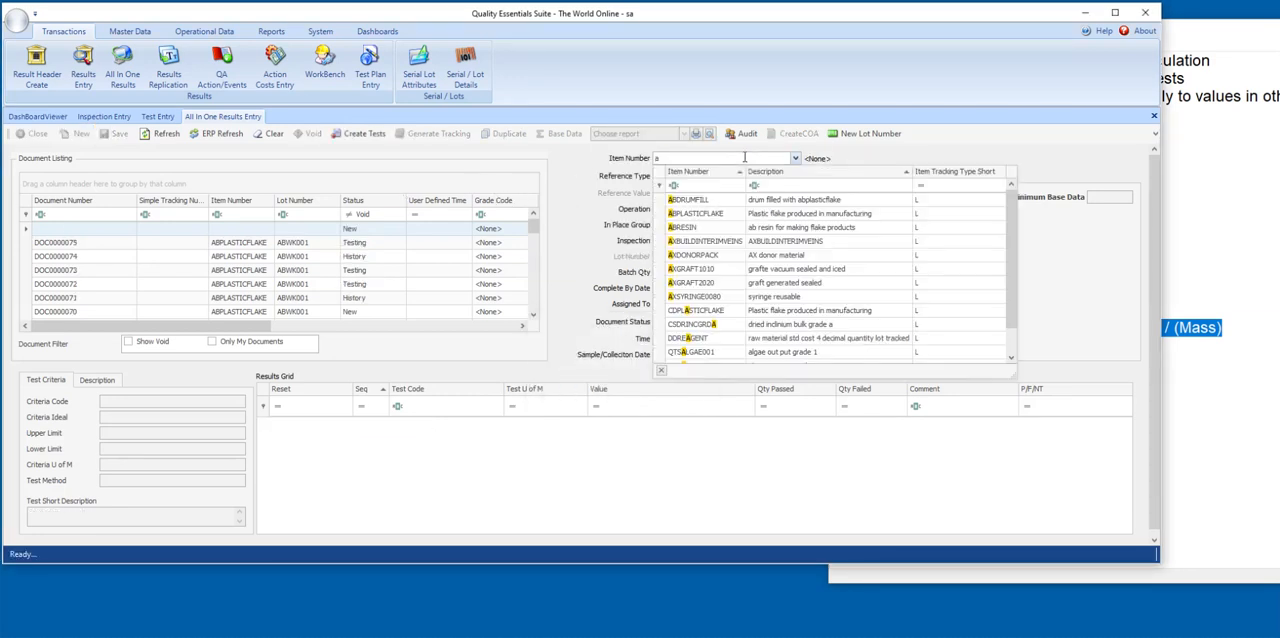
click(771, 213)
click(689, 240)
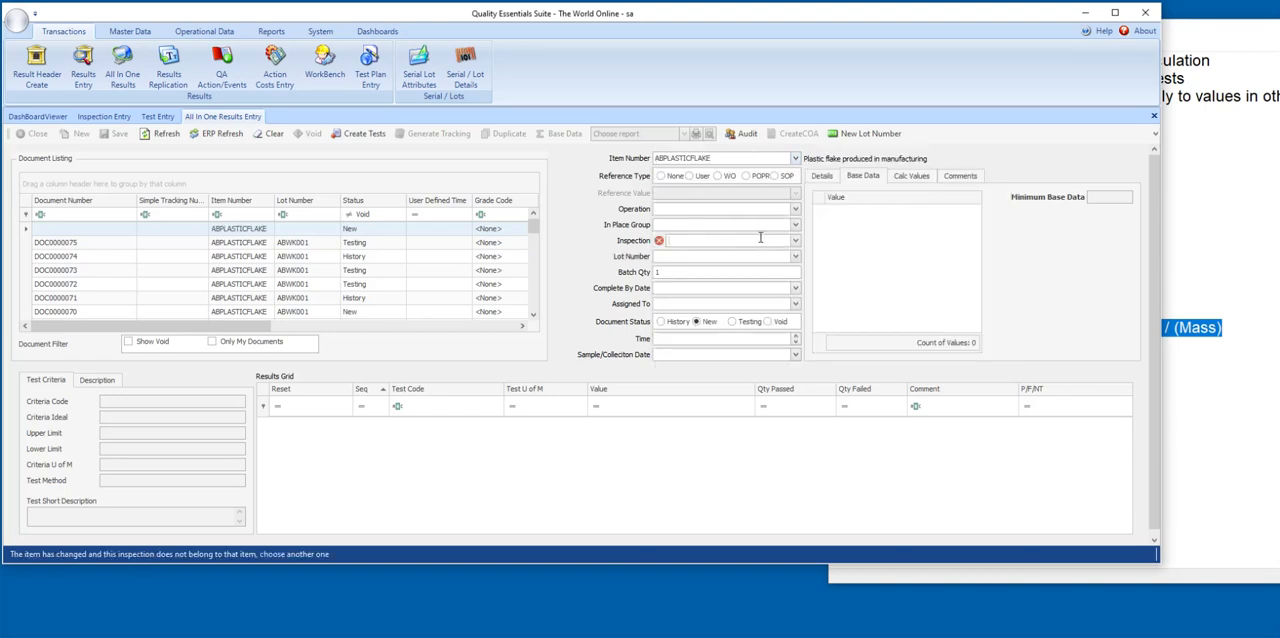
click(759, 237)
click(705, 278)
Assign lot number ABWK001 to the new document and create its tests.
click(673, 257)
click(795, 257)
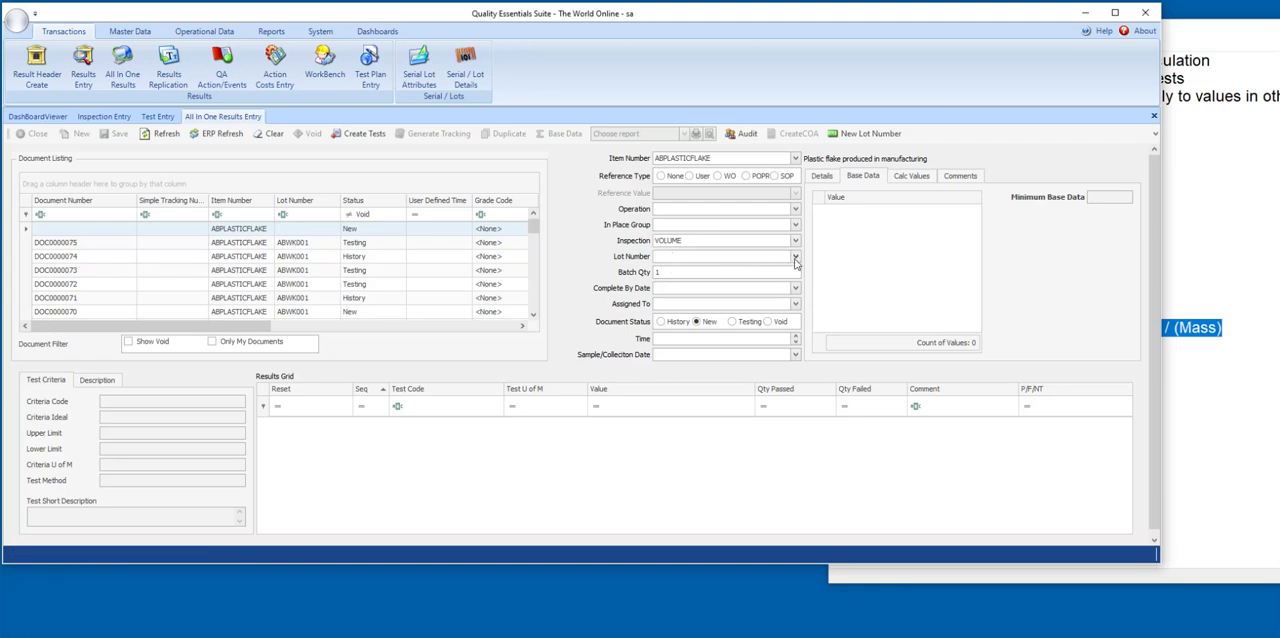
click(694, 314)
click(680, 272)
click(362, 133)
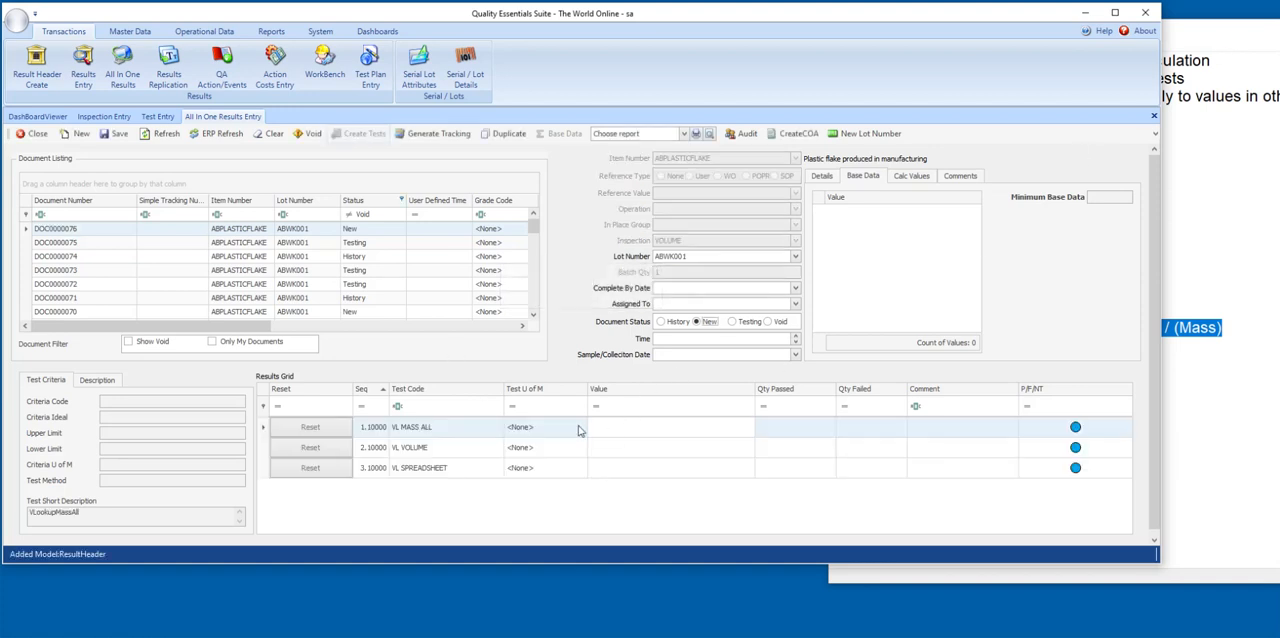
Arrange the results entry window and the SpreadSheetTypeTest.txt notes side by side so that both the results grid and the sample values are visible.
click(603, 426)
click(1208, 36)
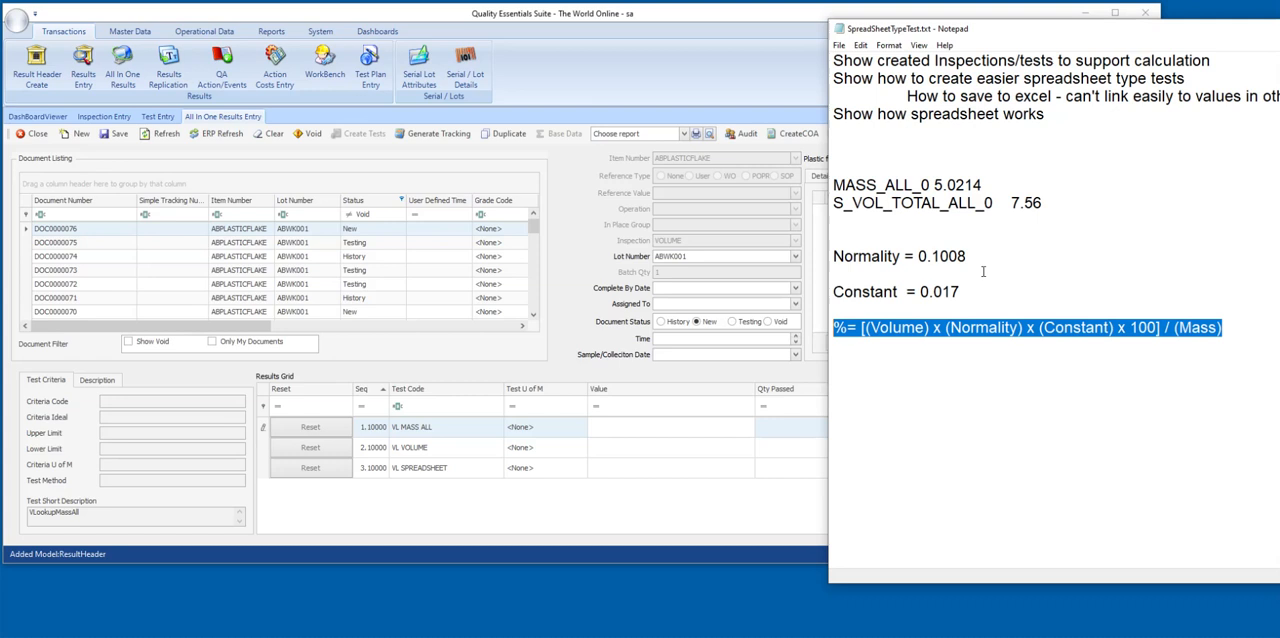
drag(986, 29, 1279, 34)
drag(985, 8, 865, 21)
drag(1211, 37, 1108, 32)
Enter 5.0214 as the VL MASS ALL result and 7.56 as the VL VOLUME result.
click(519, 441)
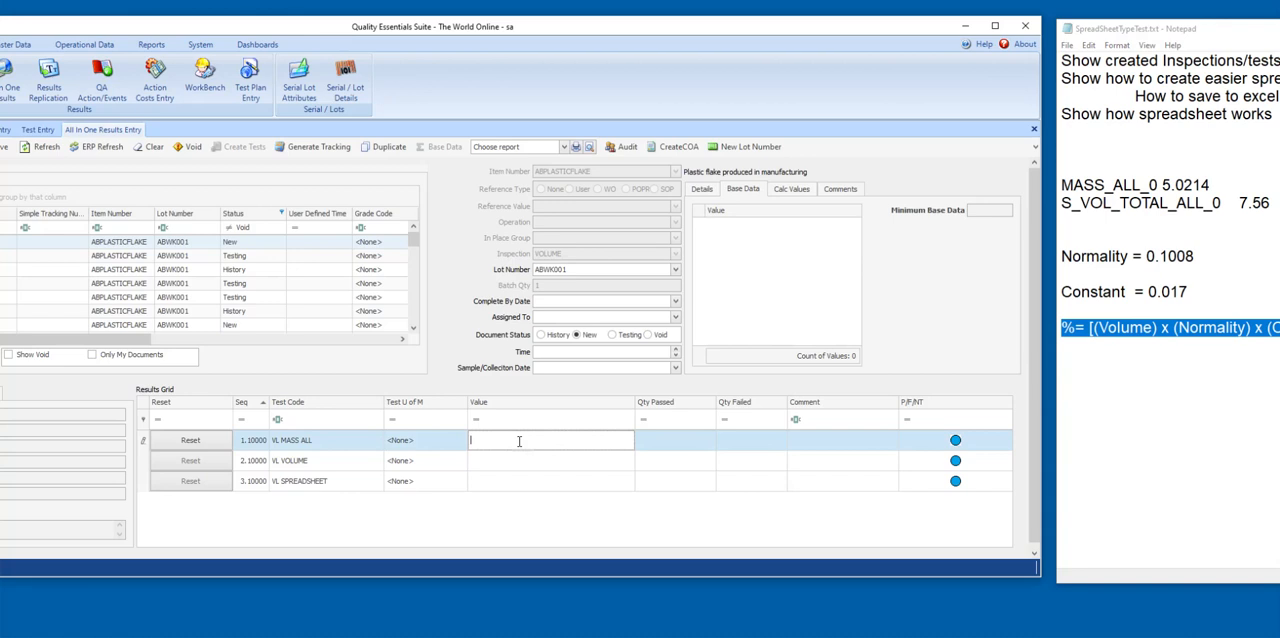
text(5.0214)
click(500, 461)
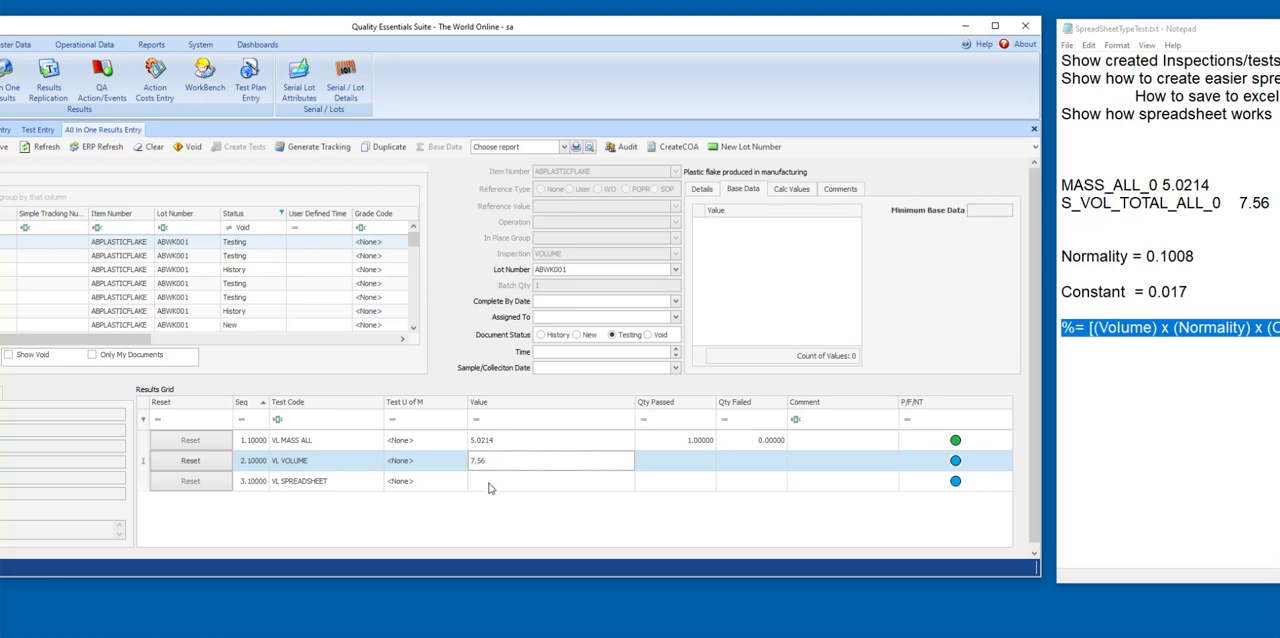
Calculate the VL SPREADSHEET result and accept moving the document to History.
click(483, 482)
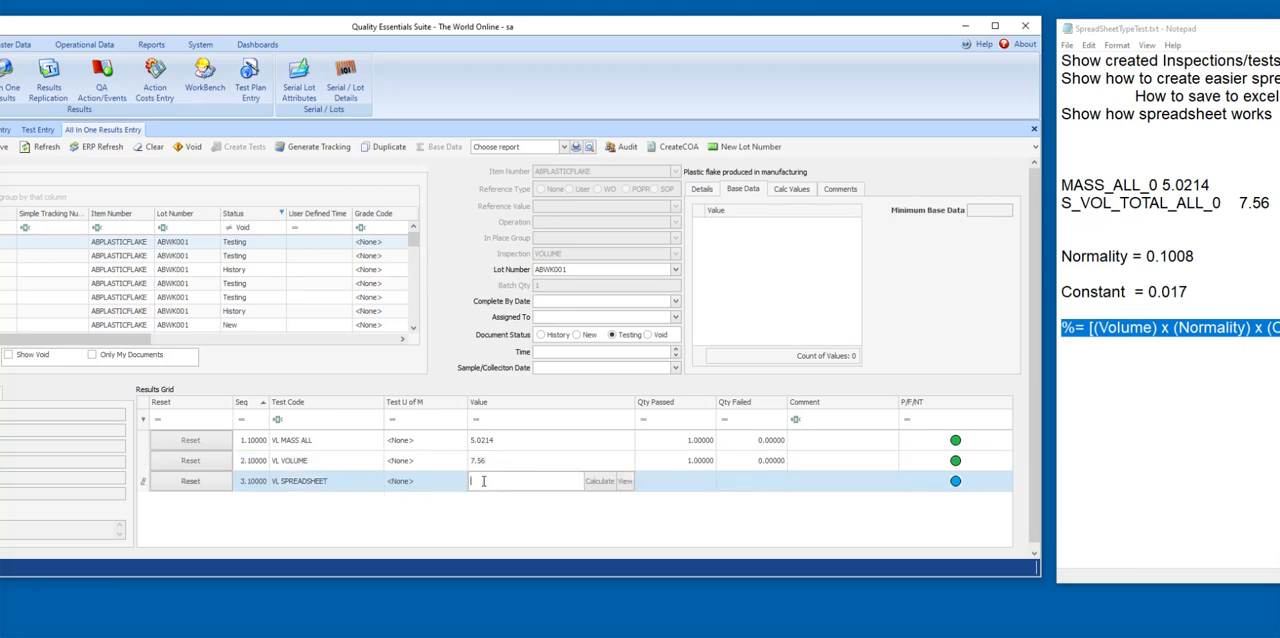
click(600, 483)
key(Return)
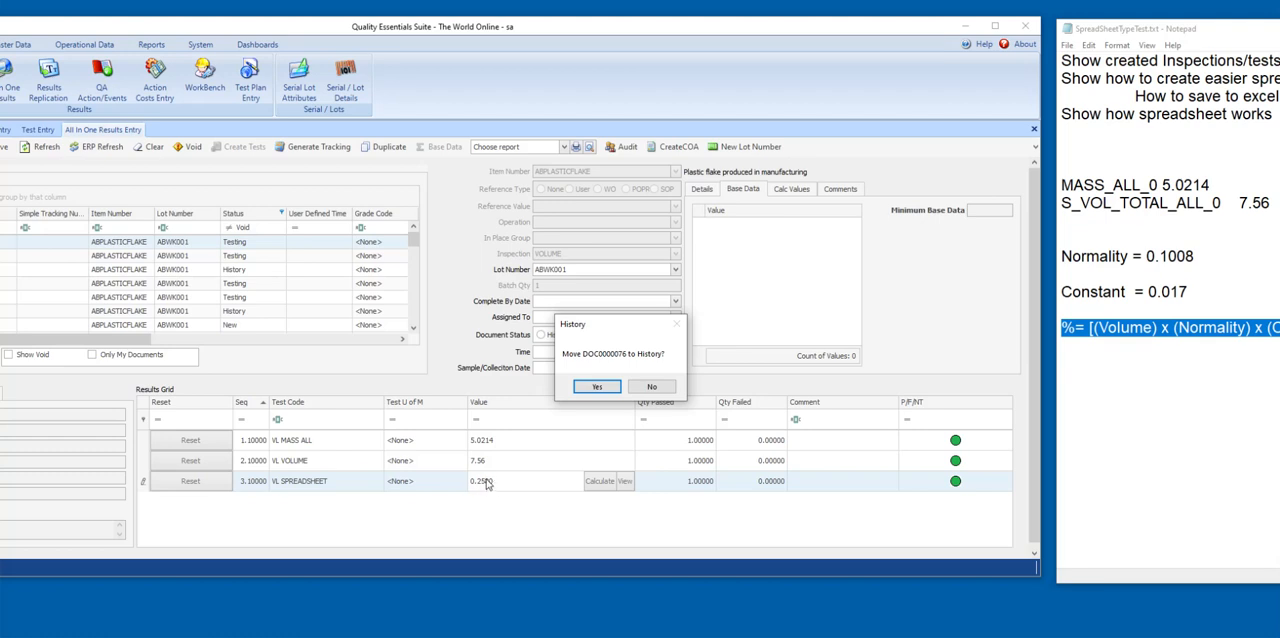
click(606, 389)
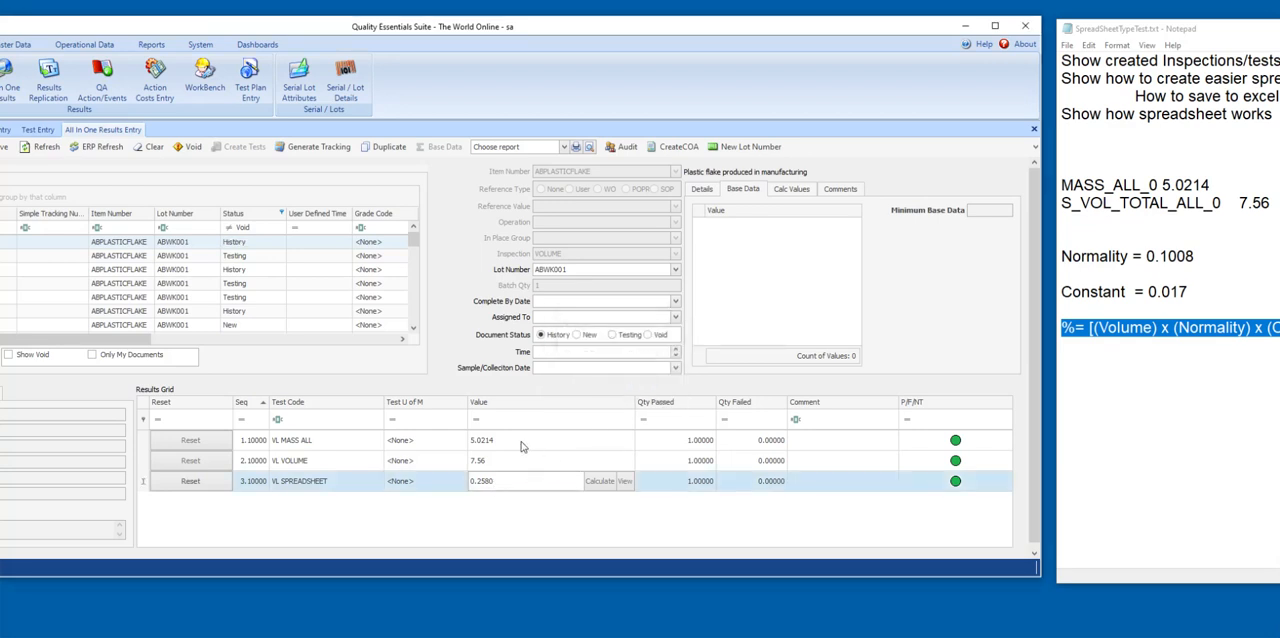
Change the VL MASS ALL result to 5.0430 and recalculate the VL SPREADSHEET result.
drag(249, 31, 401, 38)
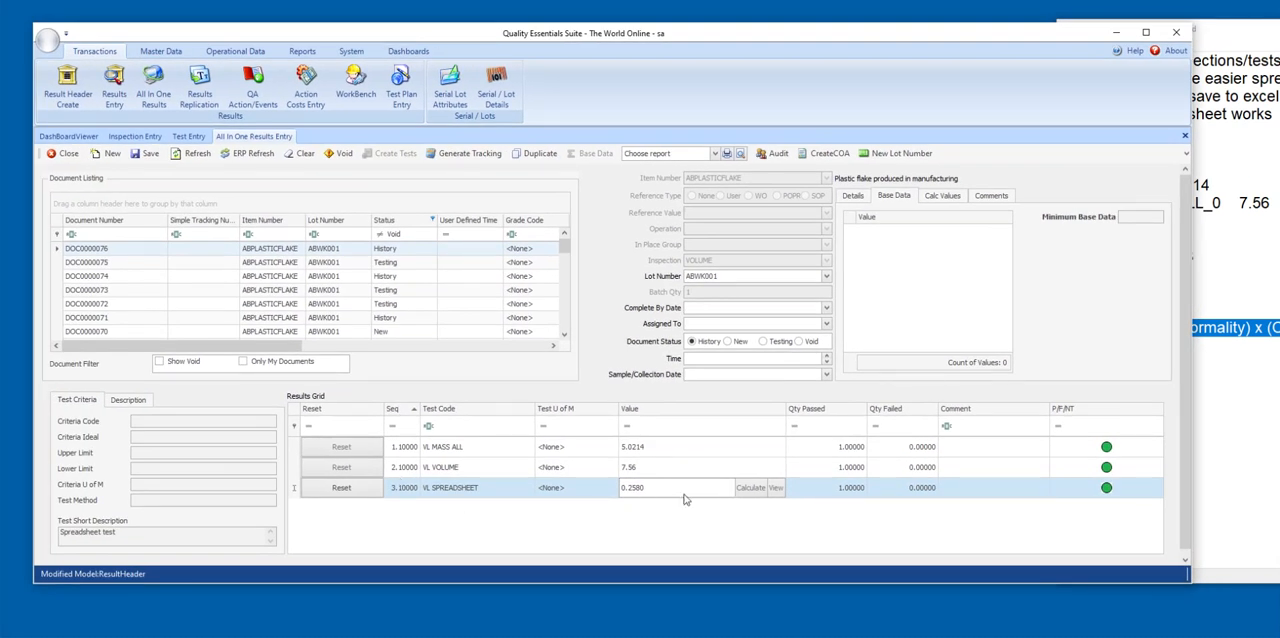
click(657, 446)
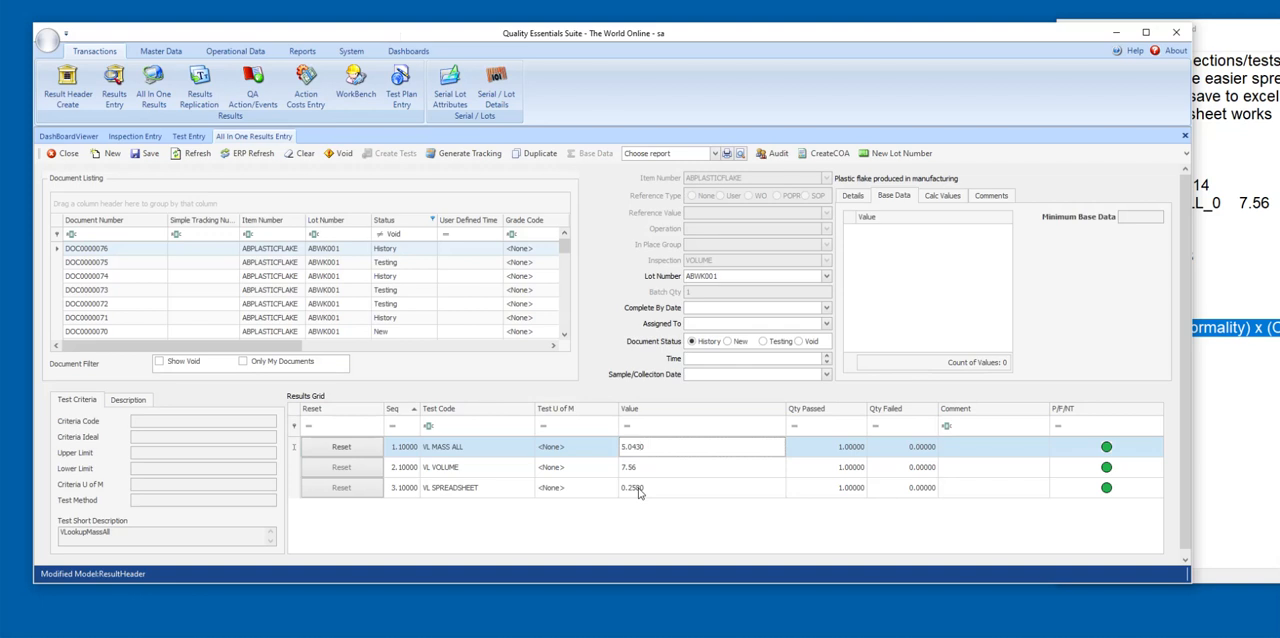
click(675, 487)
click(750, 490)
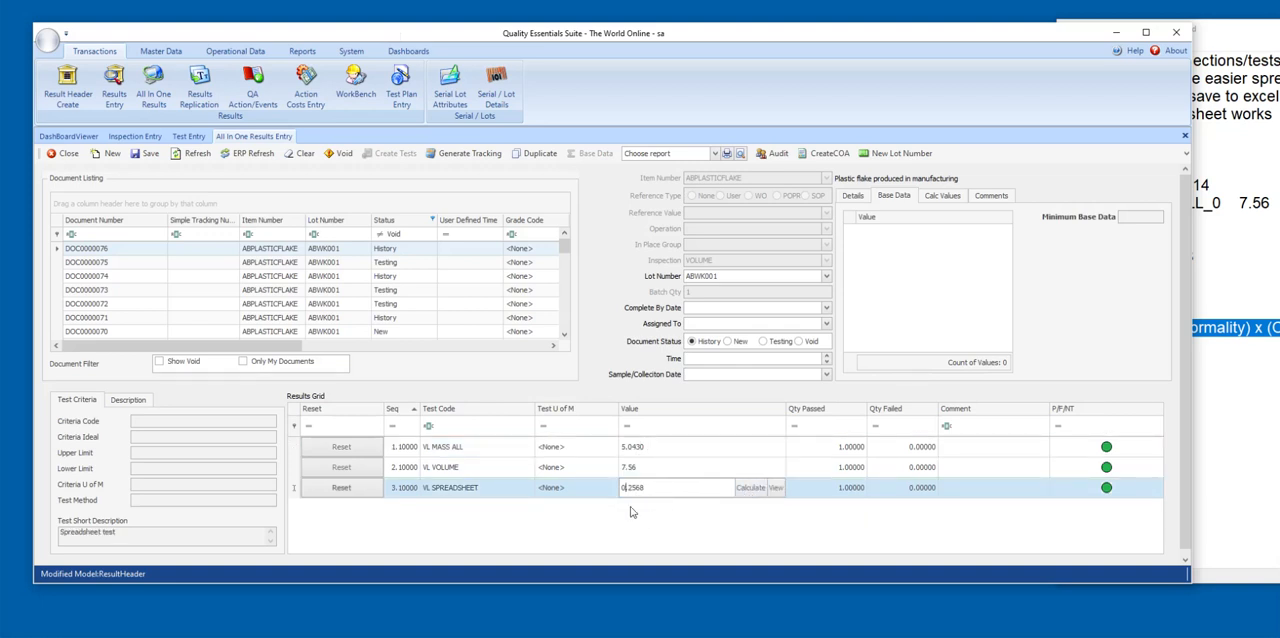